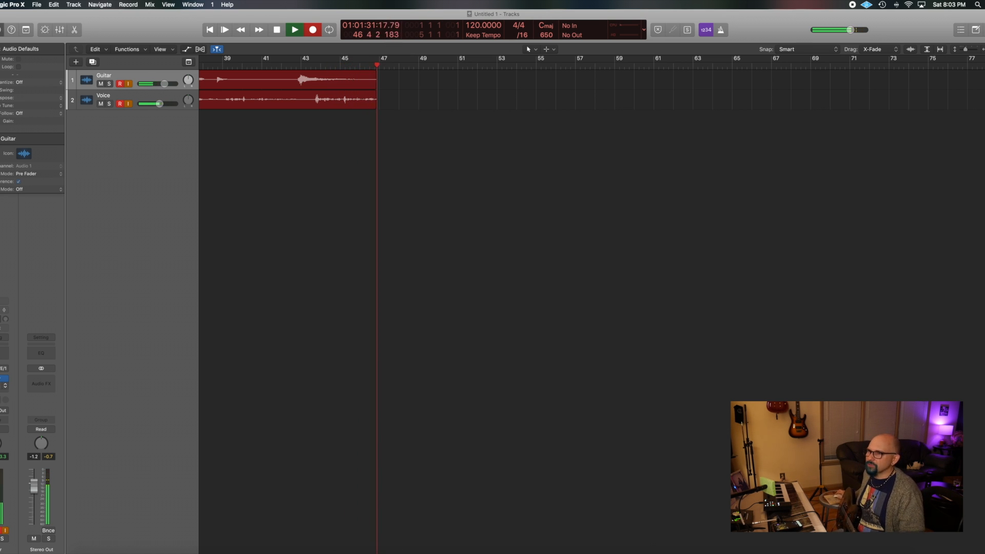
# - Open the Archetype Plini amp plug-in on the Guitar track and switch it on
pyautogui.click(3, 386)
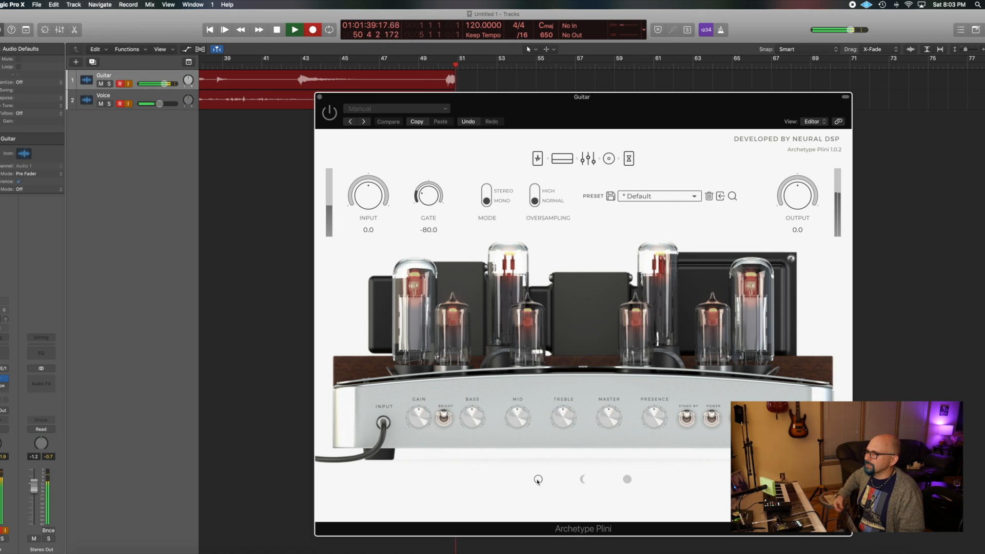
pyautogui.click(329, 114)
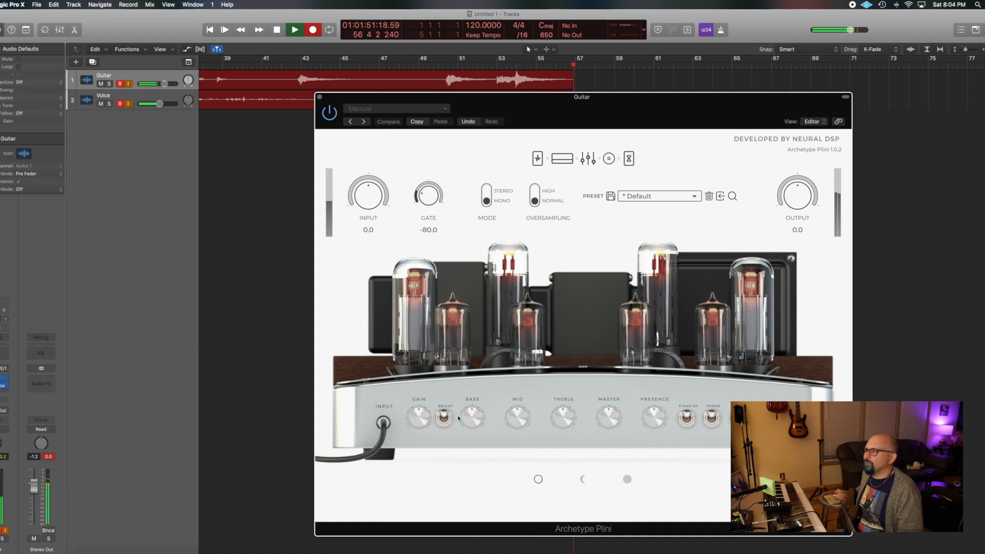
# - Adjust the amp plug-in, setting its output level to 4.0 and its mode to Stereo
pyautogui.moveTo(468, 417); pyautogui.dragTo(468, 432)
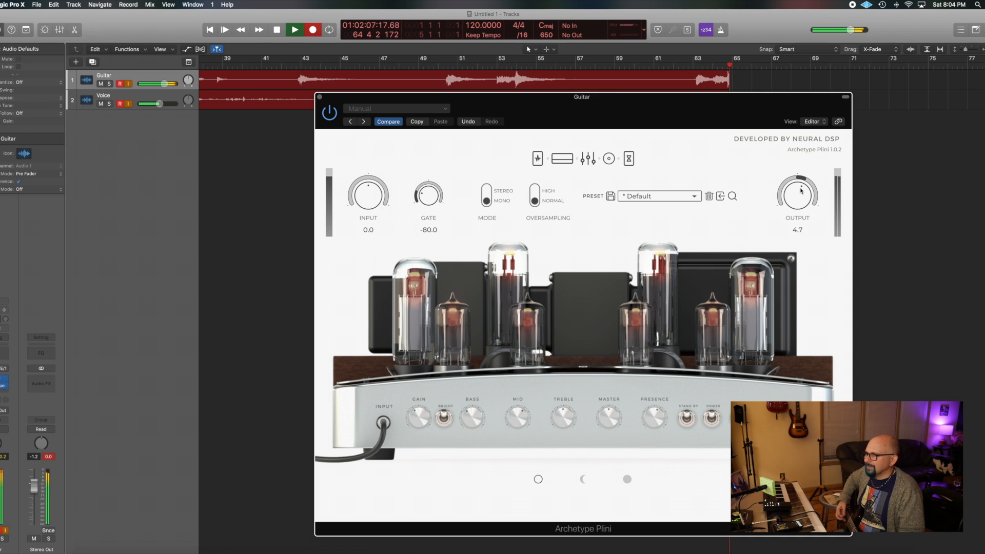
pyautogui.scroll(1, 801, 191)
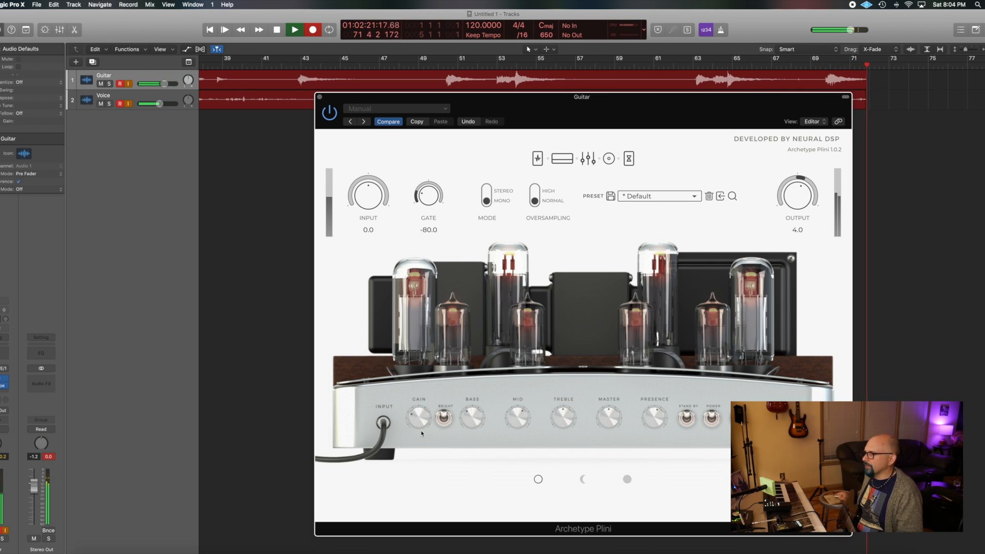
pyautogui.click(487, 194)
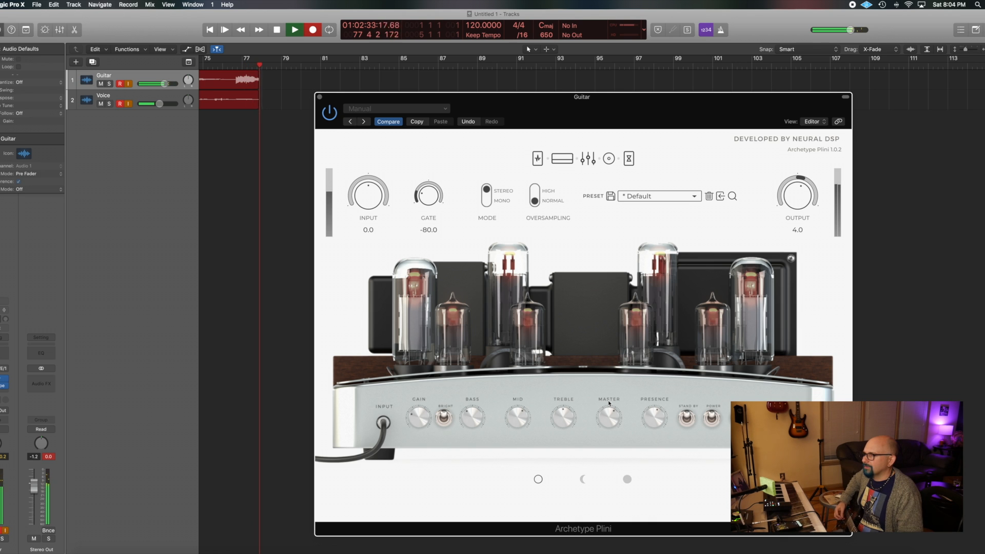
# - Engage the compressor pedal among Archetype Plini's pre-amp effects
pyautogui.click(537, 161)
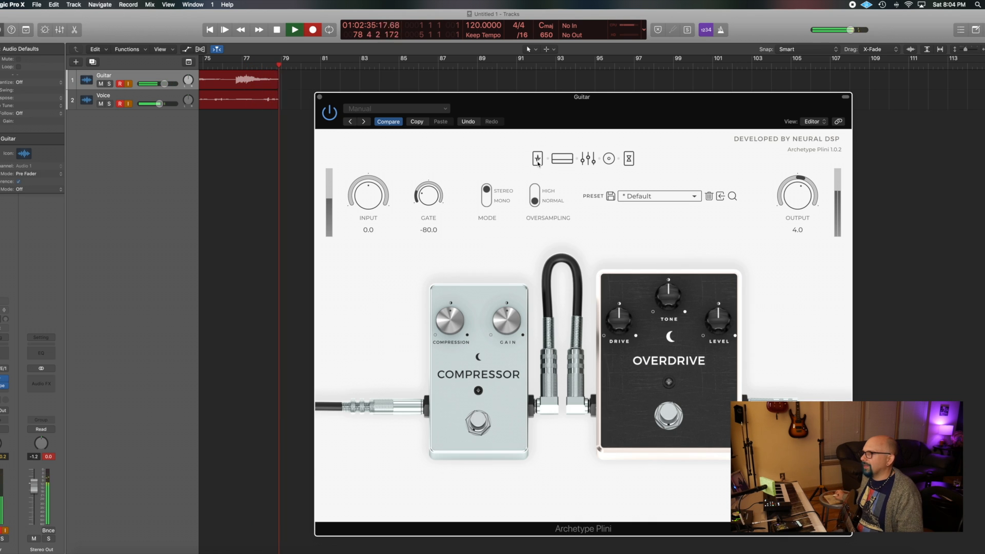
pyautogui.click(479, 425)
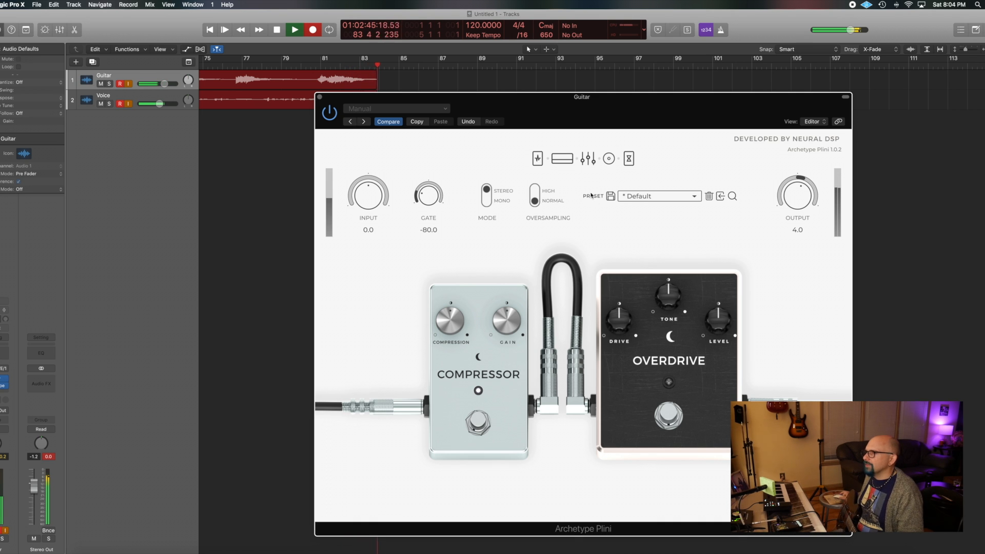
# - Shape the amp's graphic EQ: 65Hz at -7.3, 125Hz at -5.8, 4kHz at 3.8 and 8kHz at 3.1
pyautogui.click(570, 165)
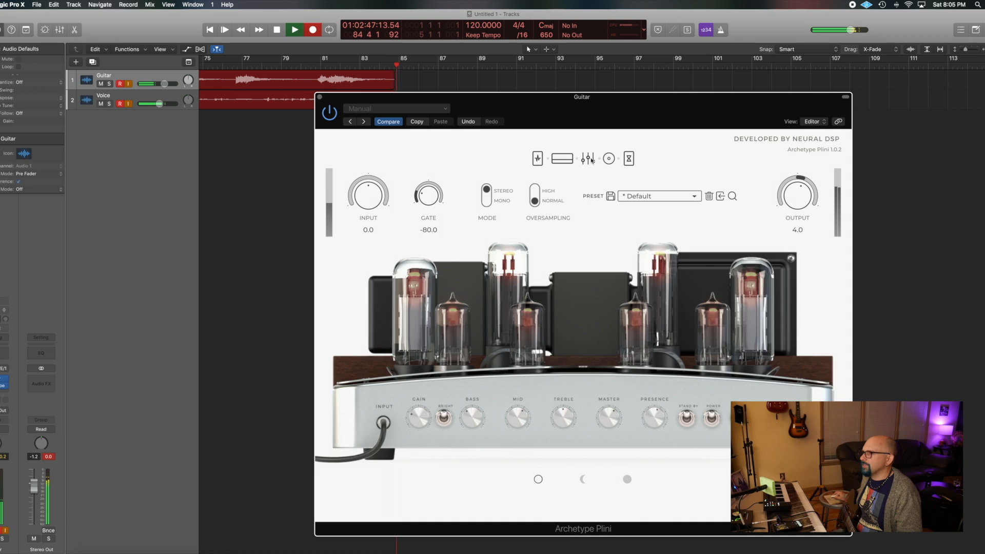
pyautogui.click(589, 159)
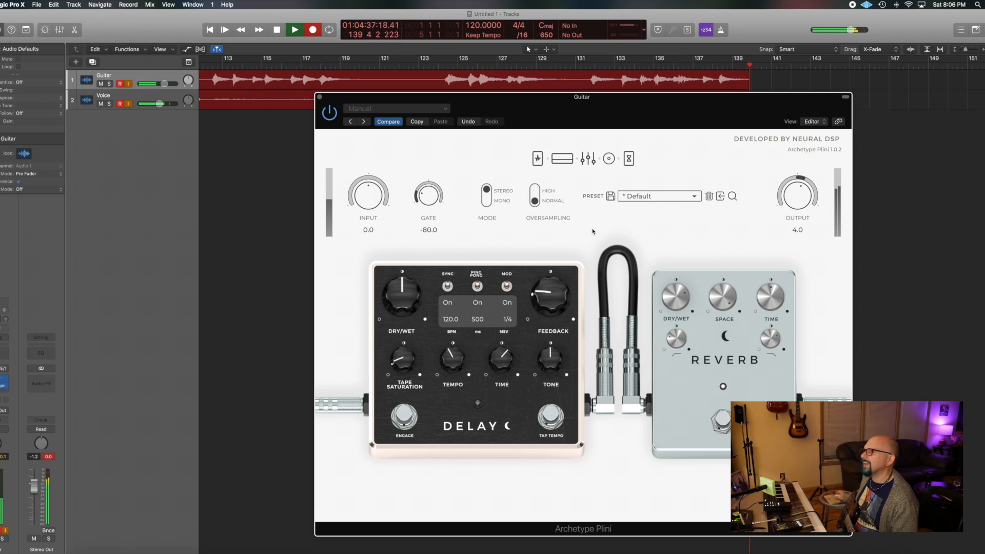
pyautogui.click(589, 159)
pyautogui.moveTo(675, 351); pyautogui.dragTo(676, 334)
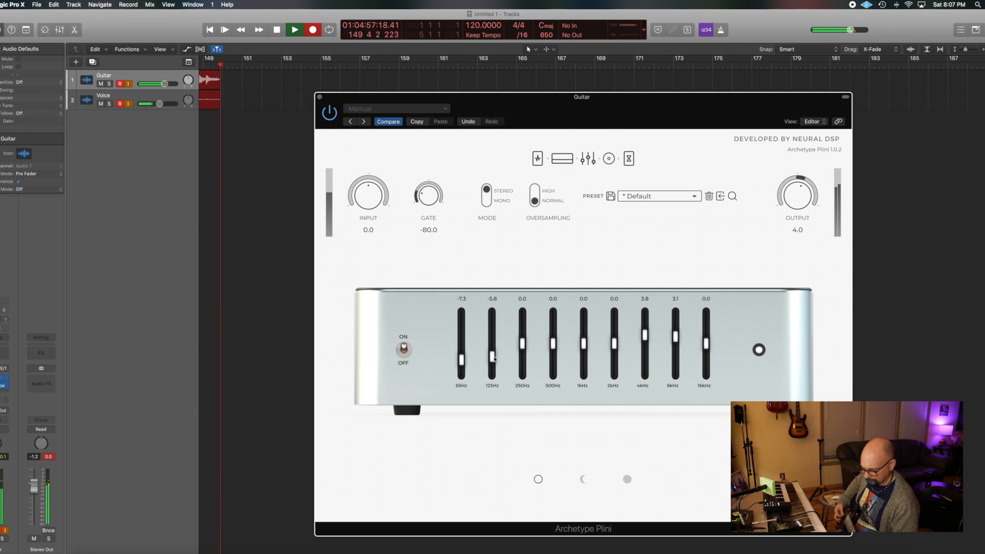
# - Engage the delay pedal alongside the reverb and close the Archetype Plini window
pyautogui.click(628, 159)
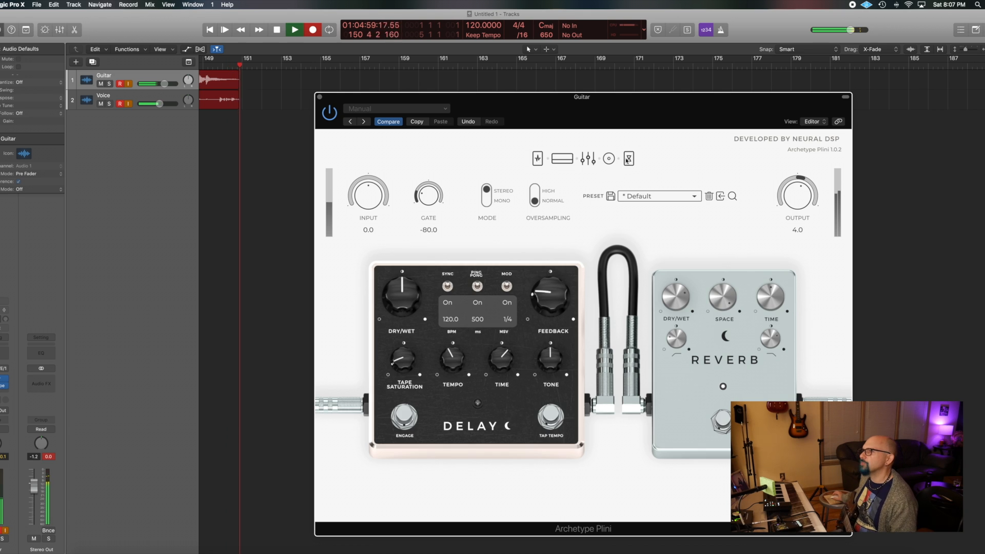
pyautogui.click(404, 415)
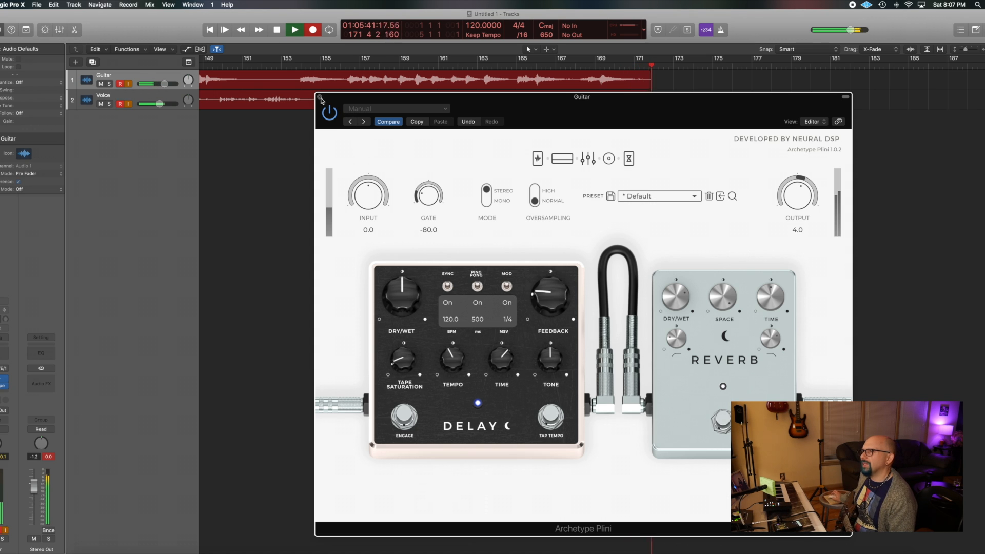
pyautogui.press('super+w')
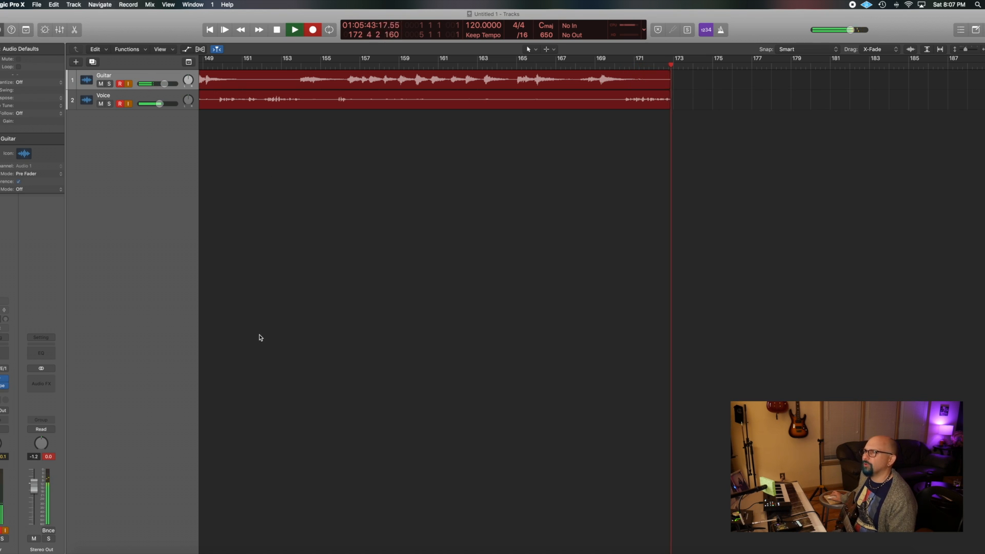
# - Insert a stereo Pedalboard plug-in after the amp plug-in on the Guitar track
pyautogui.click(3, 388)
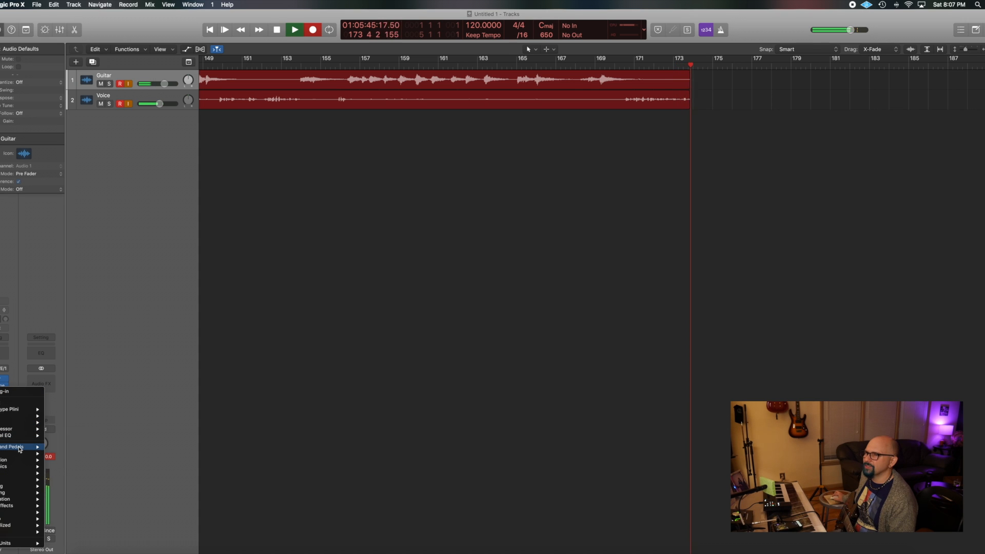
pyautogui.moveTo(21, 447)
pyautogui.moveTo(80, 461)
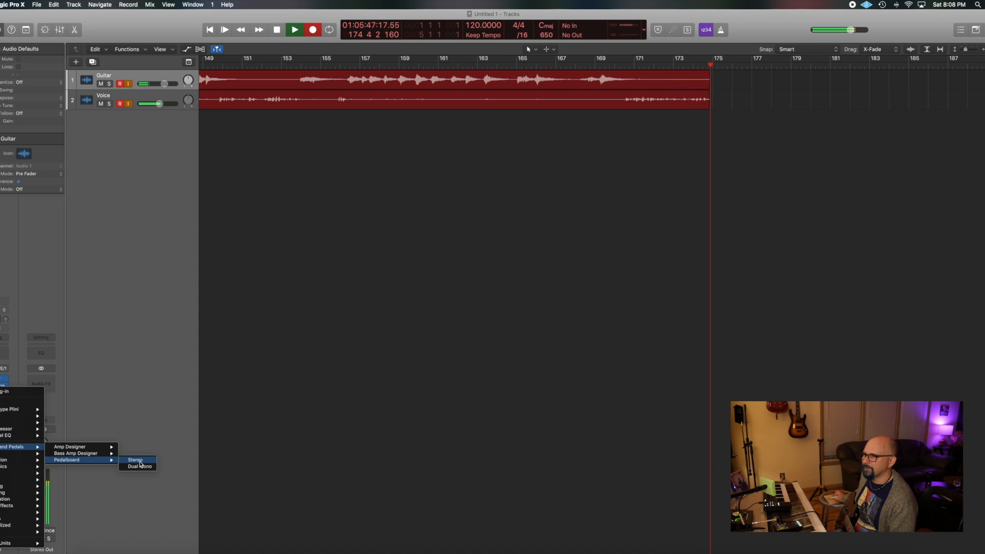
pyautogui.click(136, 464)
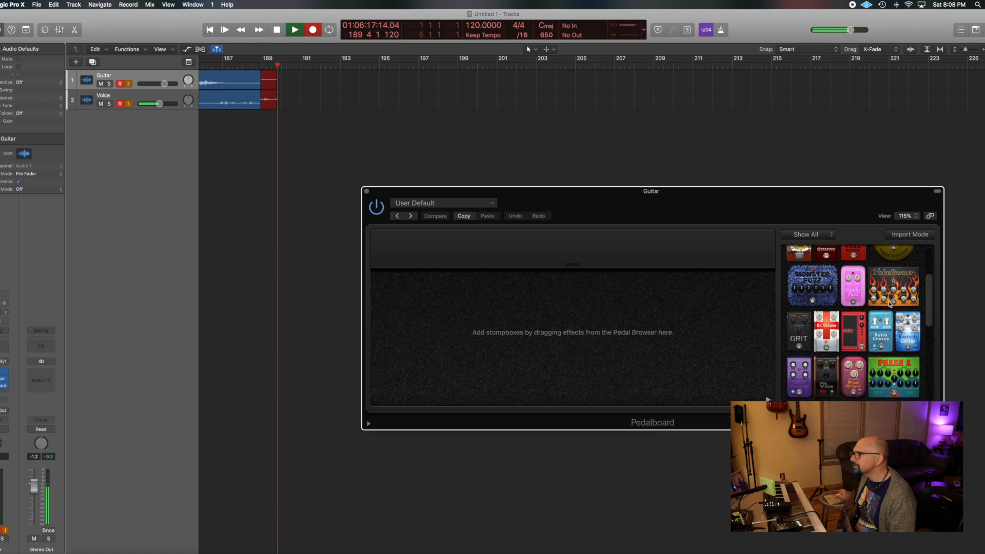
# - Add the Heavenly Chorus pedal to the empty Pedalboard and turn on its Sync option
pyautogui.moveTo(907, 333); pyautogui.dragTo(470, 350)
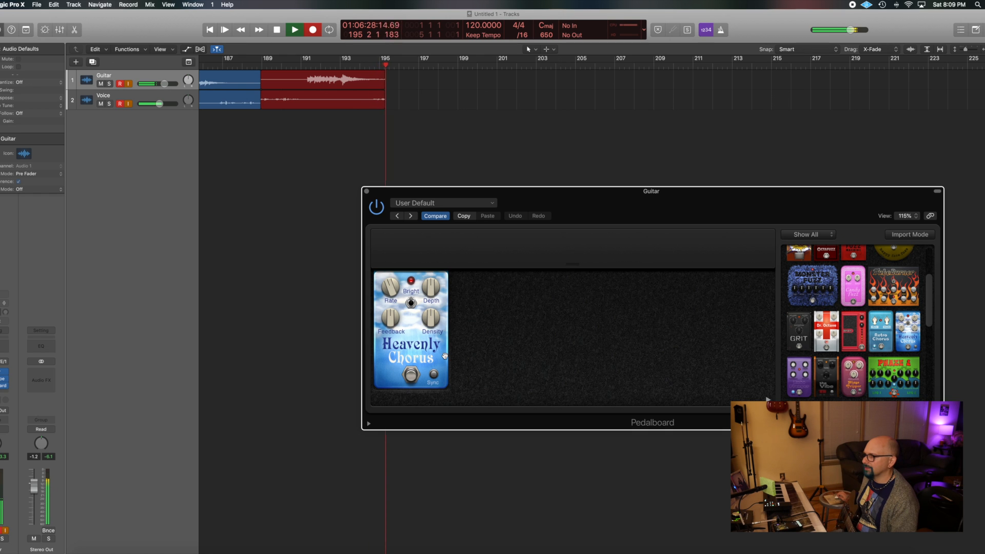
pyautogui.click(434, 377)
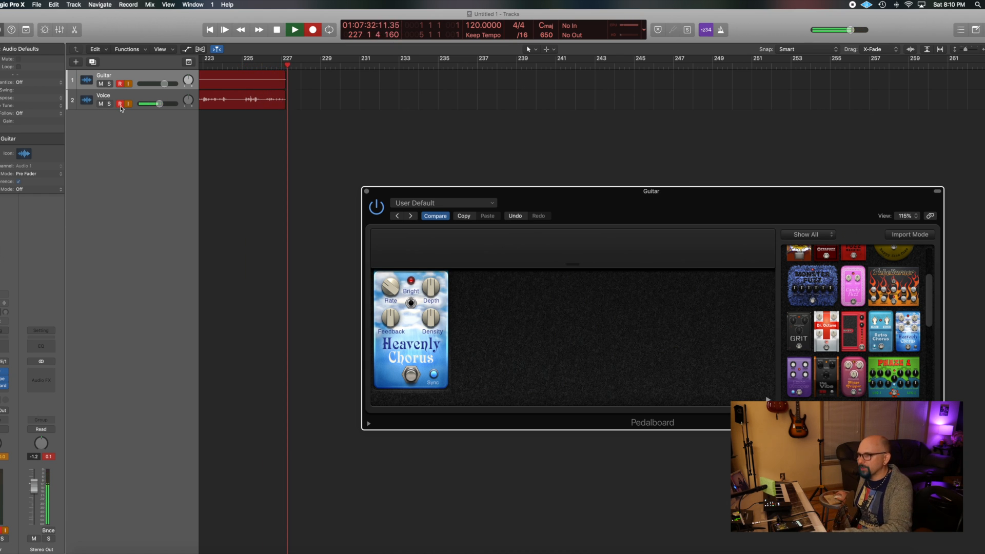
# - Stop the recording and disarm the Guitar track so only the voice is recorded
pyautogui.press('space')
pyautogui.click(120, 86)
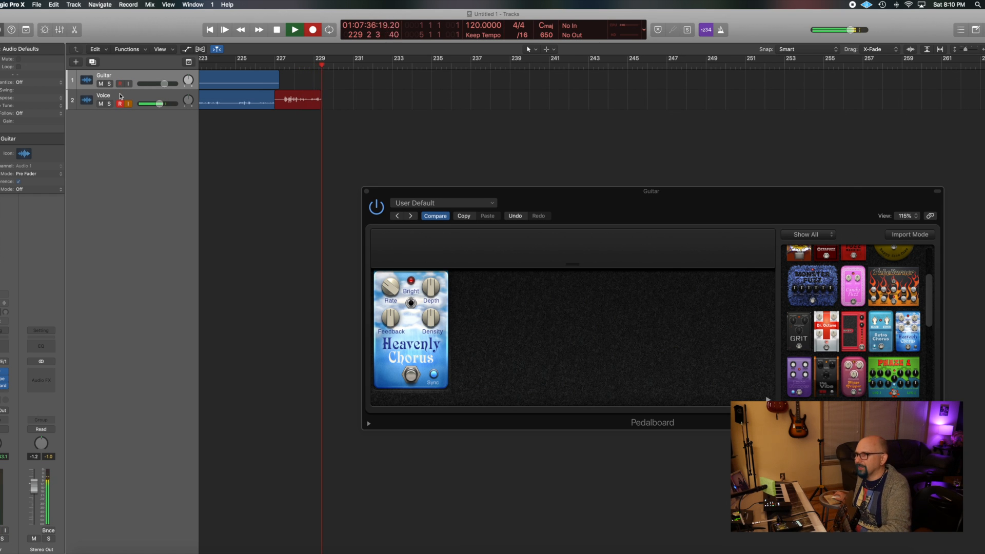
pyautogui.press('space')
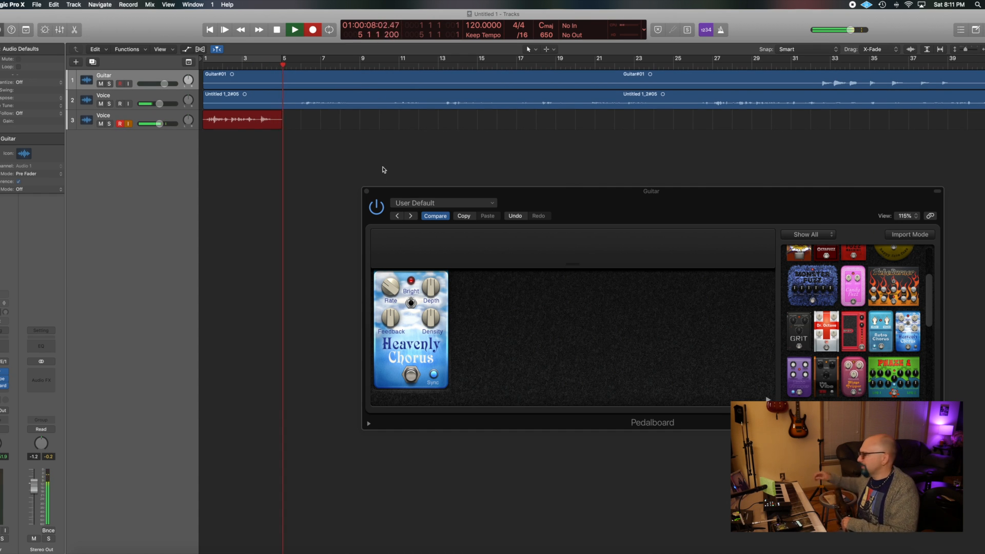
# - Close the Pedalboard window, mute the original Voice track on track 2 and stop recording
pyautogui.click(367, 192)
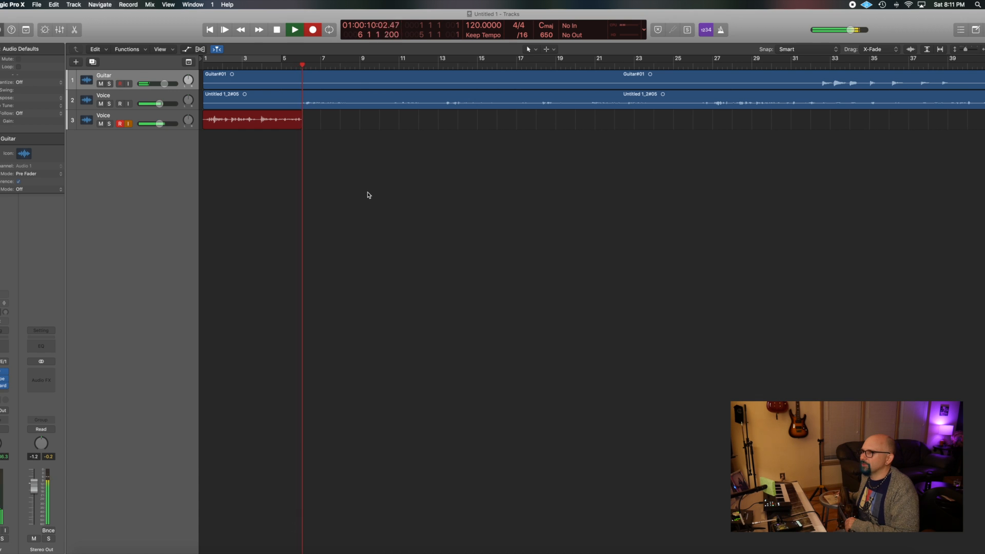
pyautogui.click(101, 105)
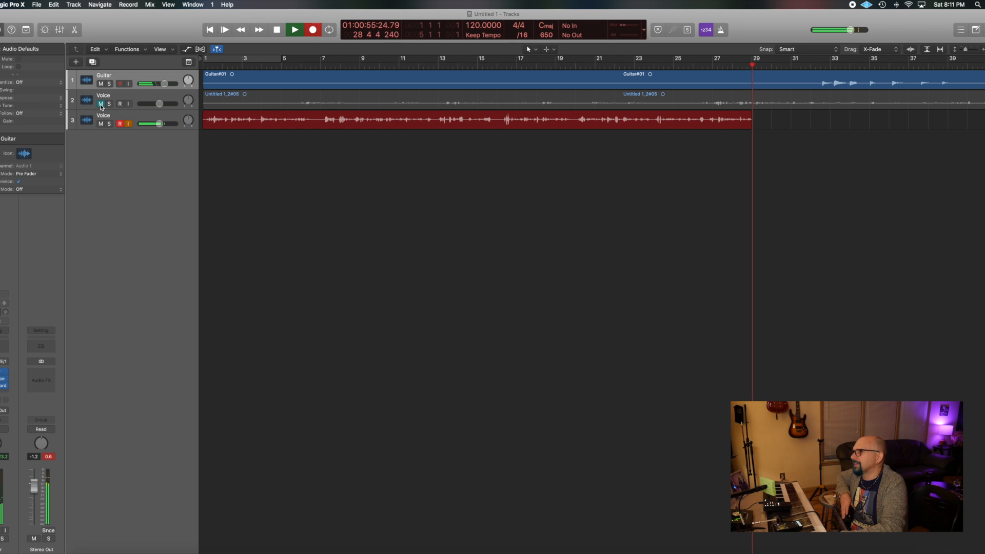
pyautogui.press('space')
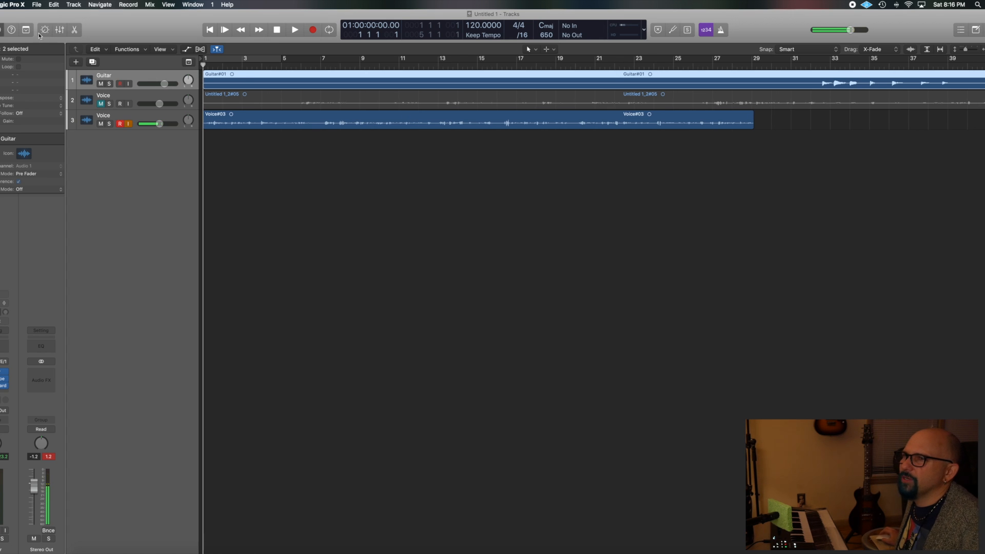
# - Bounce the selected guitar regions in place to a new track, muting the source, with Overload Protection Only normalization
pyautogui.click(36, 6)
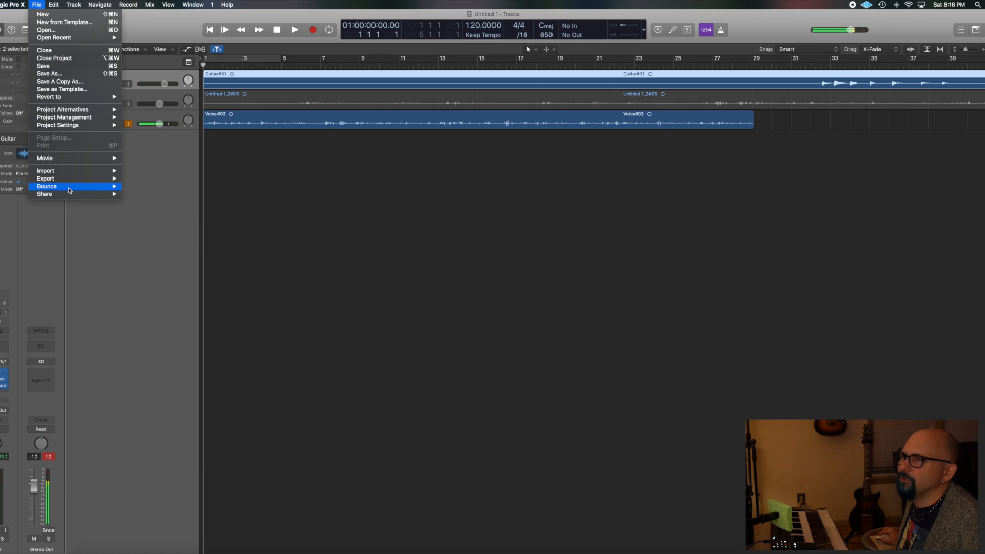
pyautogui.moveTo(70, 191)
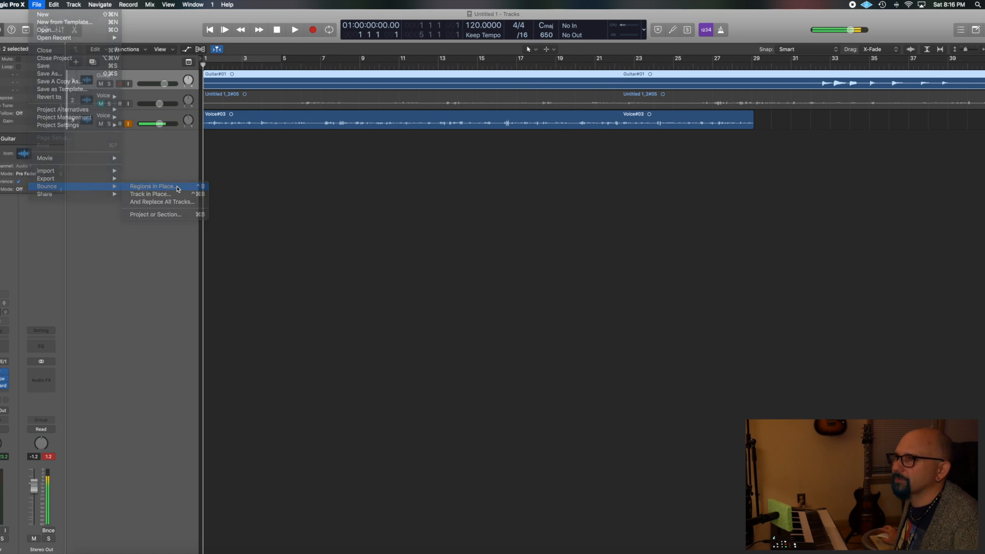
pyautogui.click(177, 188)
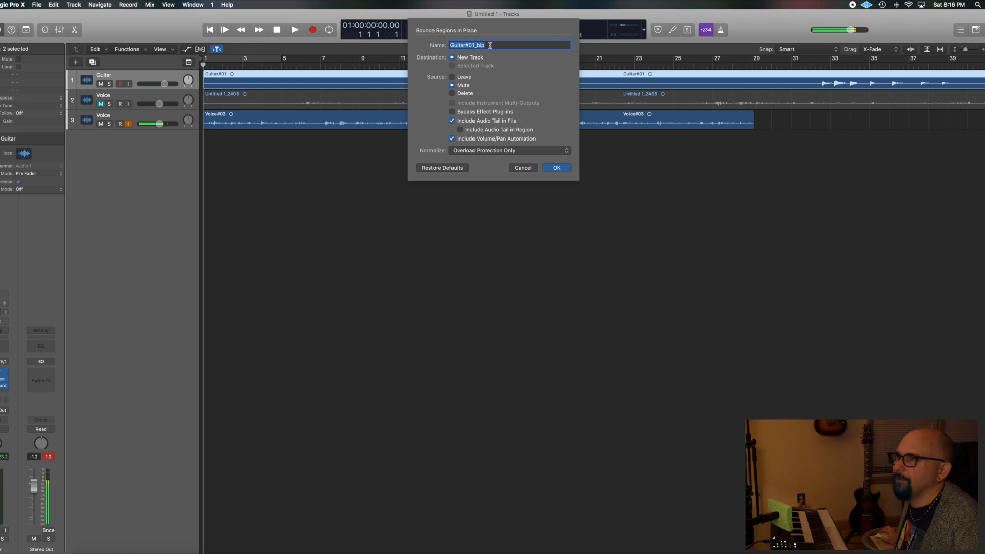
pyautogui.click(557, 169)
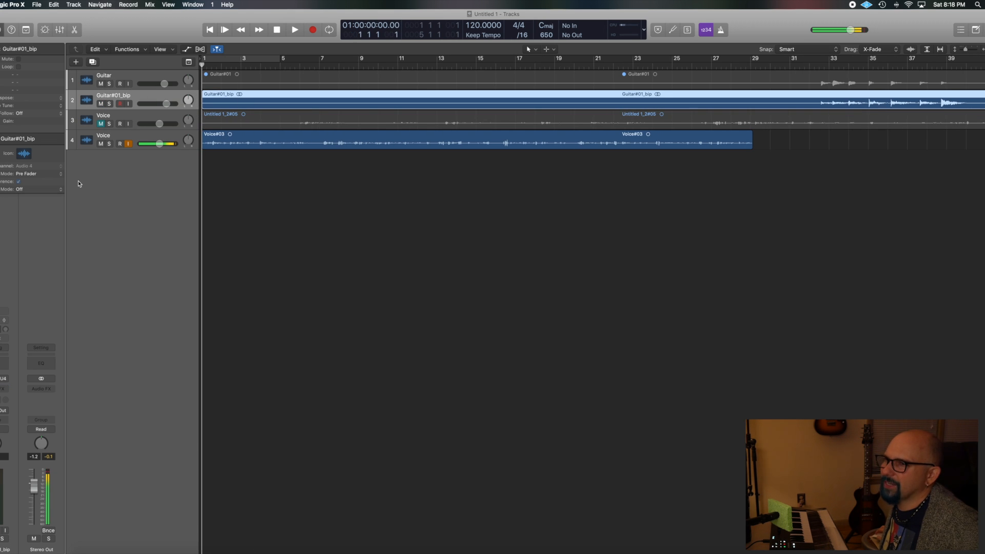
# - Play the project to compare the bounced guitar track with the original, then stop and return to the start
pyautogui.hscroll(2, 94, 163)
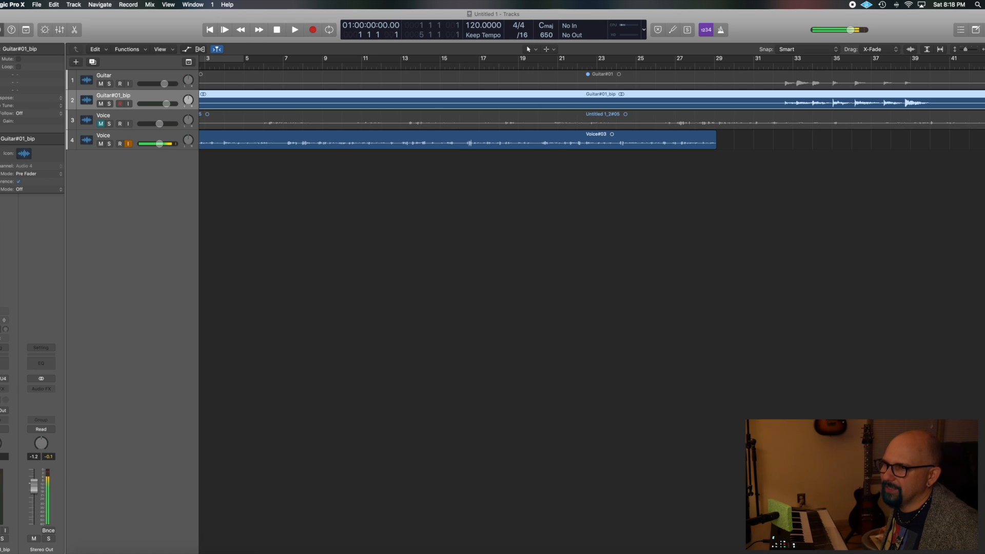
pyautogui.hscroll(1, 362, 76)
pyautogui.click(750, 57)
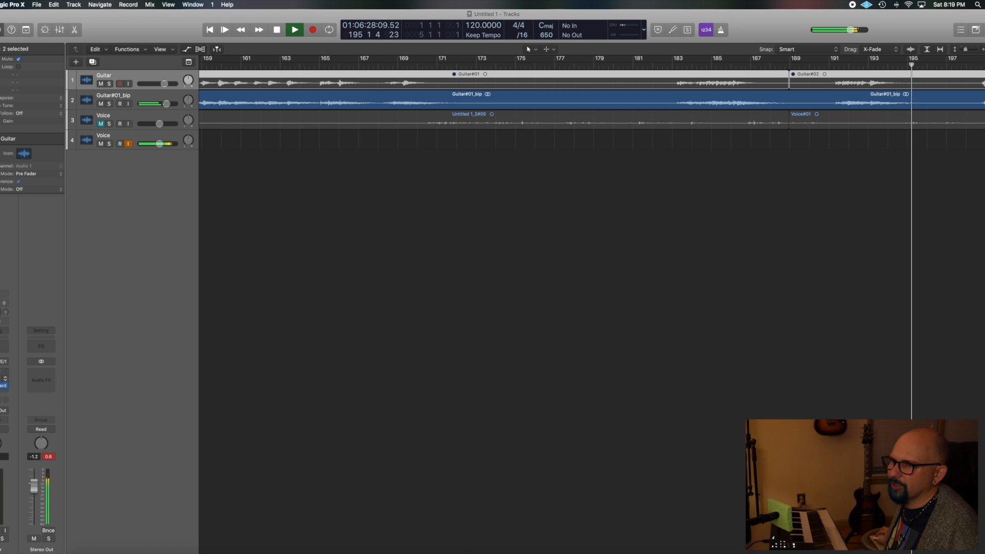
pyautogui.hscroll(-1, 146, 278)
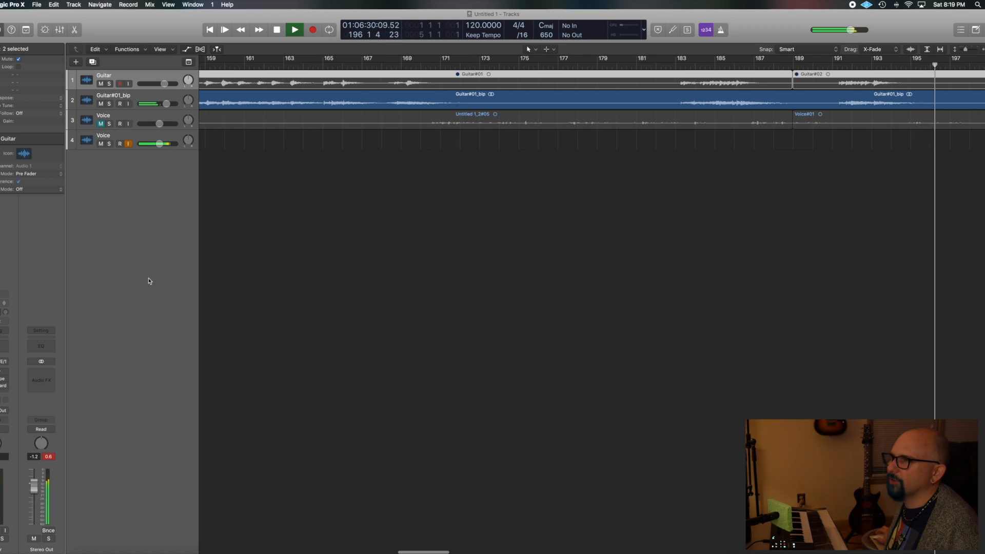
pyautogui.press('space')
pyautogui.press('Return')
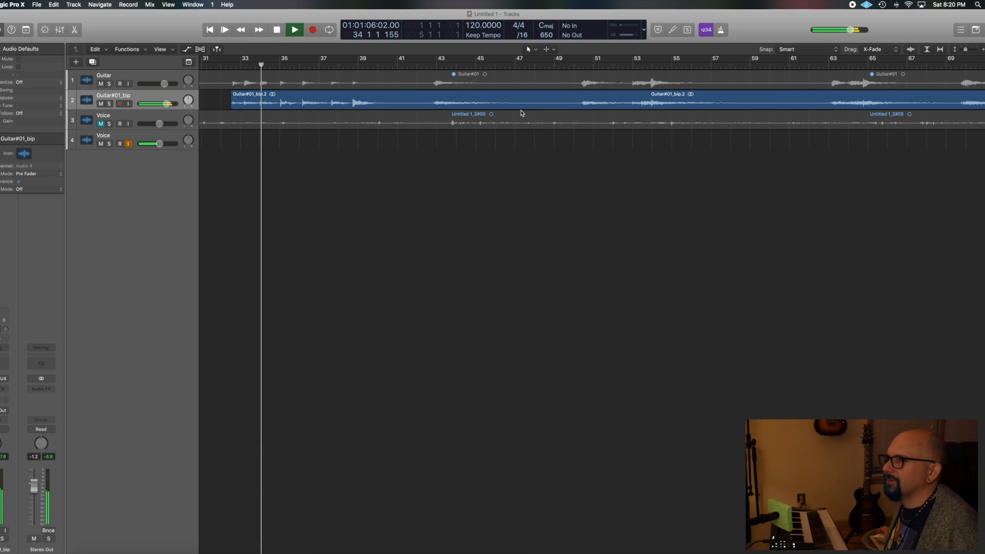
# - Audition the bounced guitar track from its first notes near bar 32
pyautogui.click(585, 67)
pyautogui.press('space')
pyautogui.click(433, 67)
pyautogui.click(238, 67)
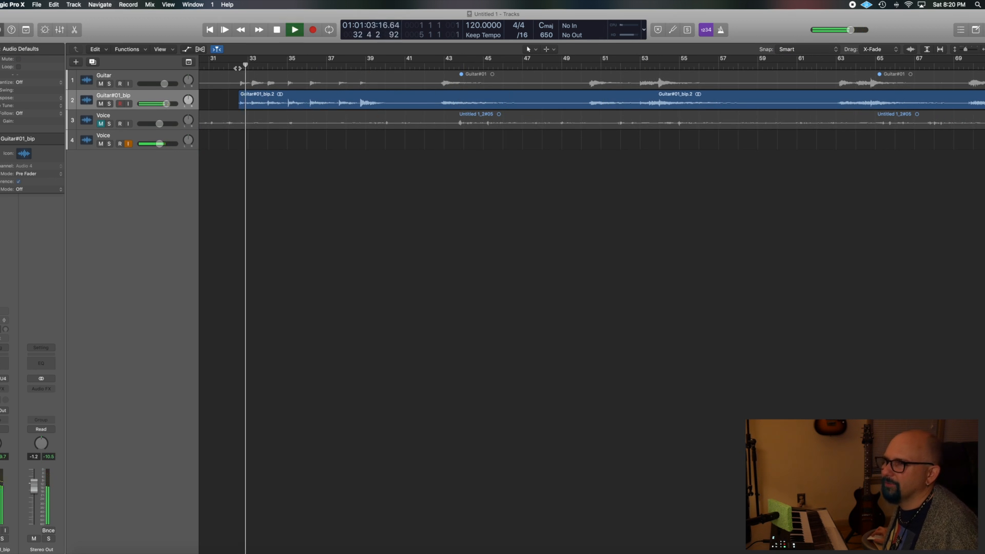
pyautogui.press('space')
# - Split the bounced guitar region at about bar 43, bar 50 and bar 63
pyautogui.moveTo(434, 67); pyautogui.dragTo(440, 67)
pyautogui.click(393, 105)
pyautogui.press('super+t')
pyautogui.click(582, 68)
pyautogui.click(569, 97)
pyautogui.press('super+t')
pyautogui.hscroll(3, 568, 97)
pyautogui.click(742, 67)
pyautogui.press('super+t')
# - Split the remaining bounced guitar region at bar 191
pyautogui.hscroll(20, 751, 94)
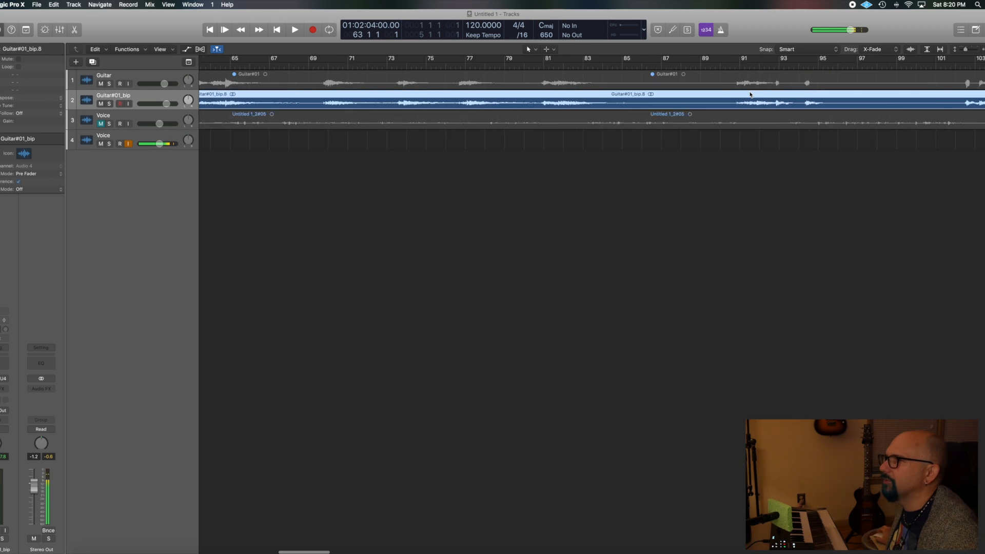
pyautogui.click(694, 68)
pyautogui.moveTo(694, 67); pyautogui.dragTo(698, 67)
pyautogui.press('super+t')
# - Delete the bounced guitar region between bars 63 and 191 and play back from about bar 50
pyautogui.hscroll(-20, 695, 100)
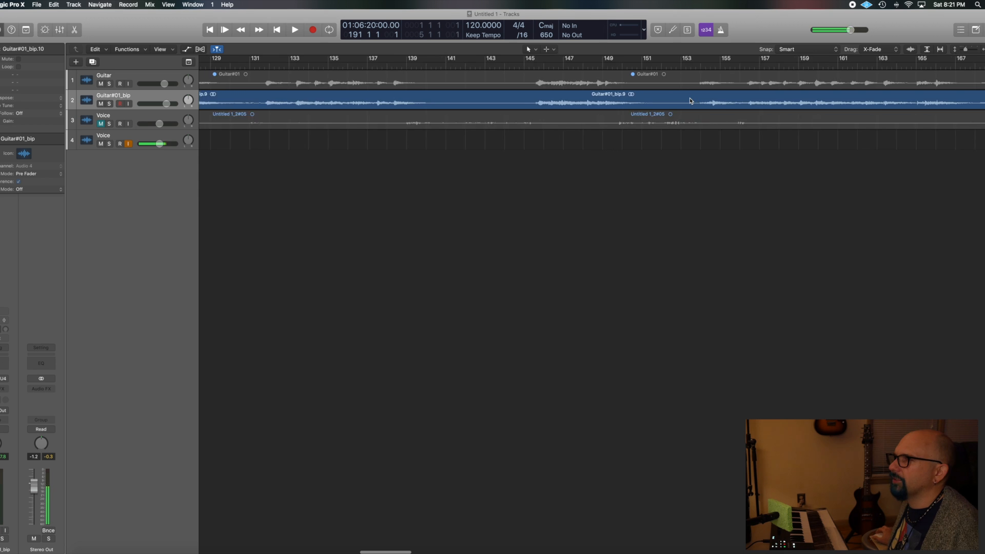
pyautogui.click(680, 98)
pyautogui.press('Delete')
pyautogui.click(347, 67)
pyautogui.press('space')
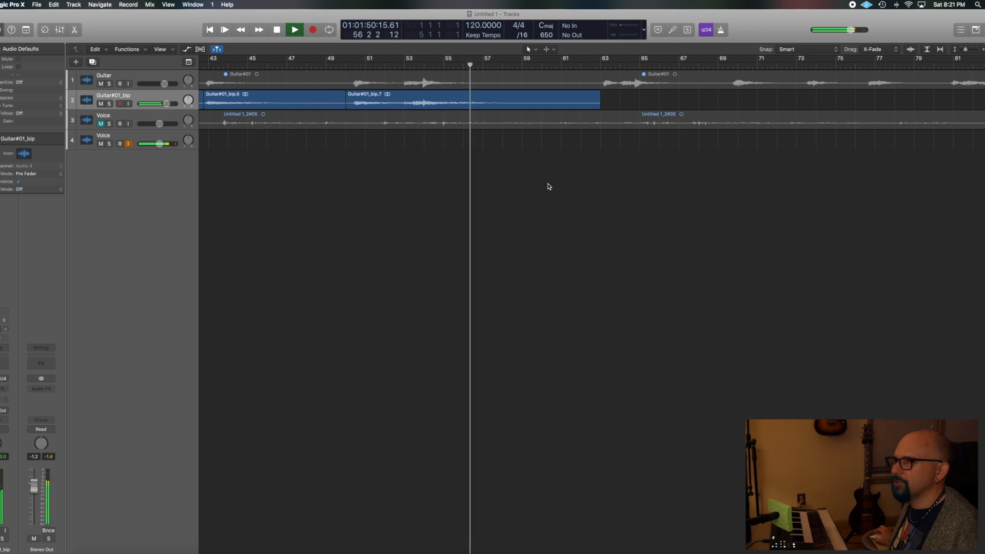
# - Stop playback and add a new audio track directly below the bounced guitar track
pyautogui.press('space')
pyautogui.hscroll(20, 747, 130)
pyautogui.click(711, 101)
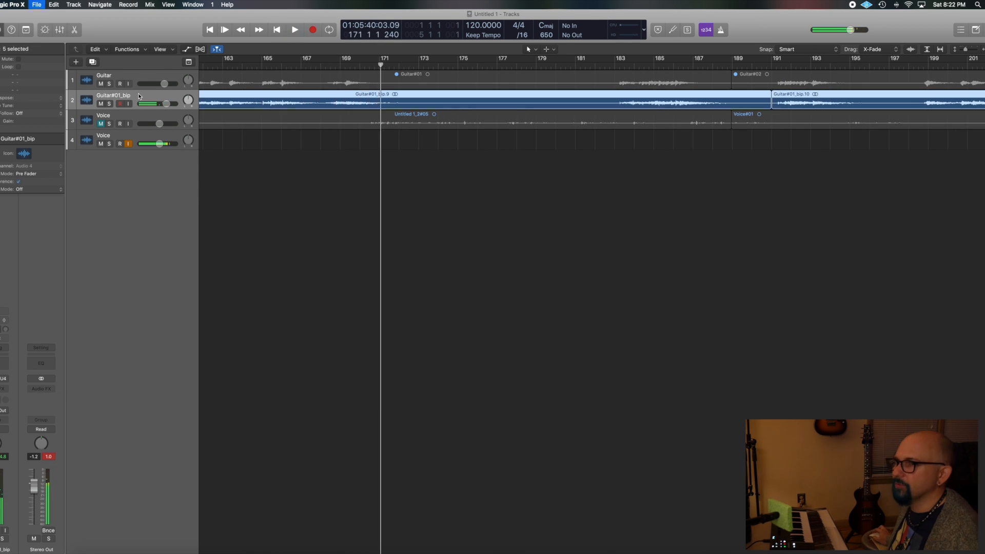
pyautogui.press('alt+super+n')
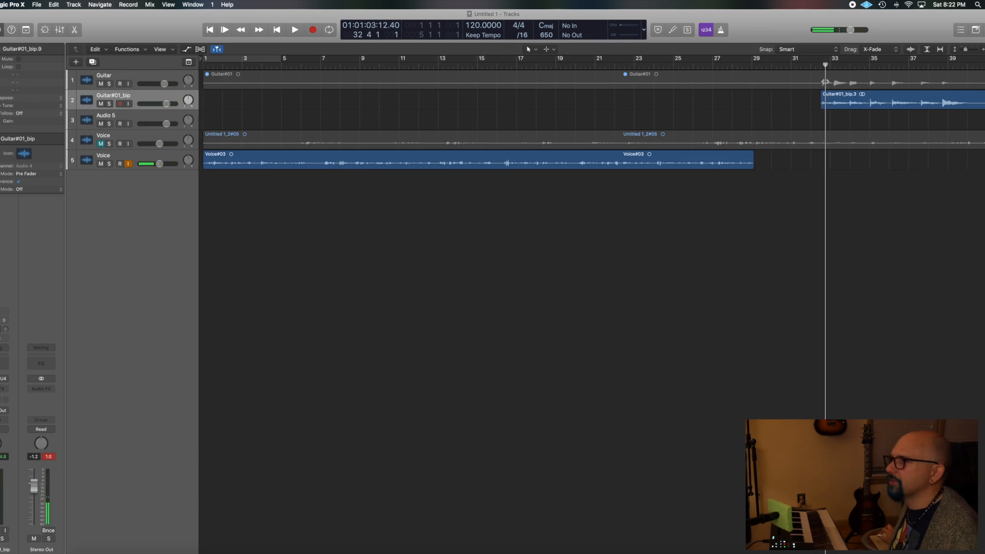
# - Copy the bounced guitar section between bars 63 and 191 onto the new audio track, starting at about bar 32
pyautogui.moveTo(825, 81); pyautogui.dragTo(821, 82)
pyautogui.hscroll(20, 821, 103)
pyautogui.hscroll(-20, 719, 102)
pyautogui.click(149, 117)
pyautogui.press('super+v')
pyautogui.hscroll(-20, 380, 133)
pyautogui.hscroll(2, 351, 115)
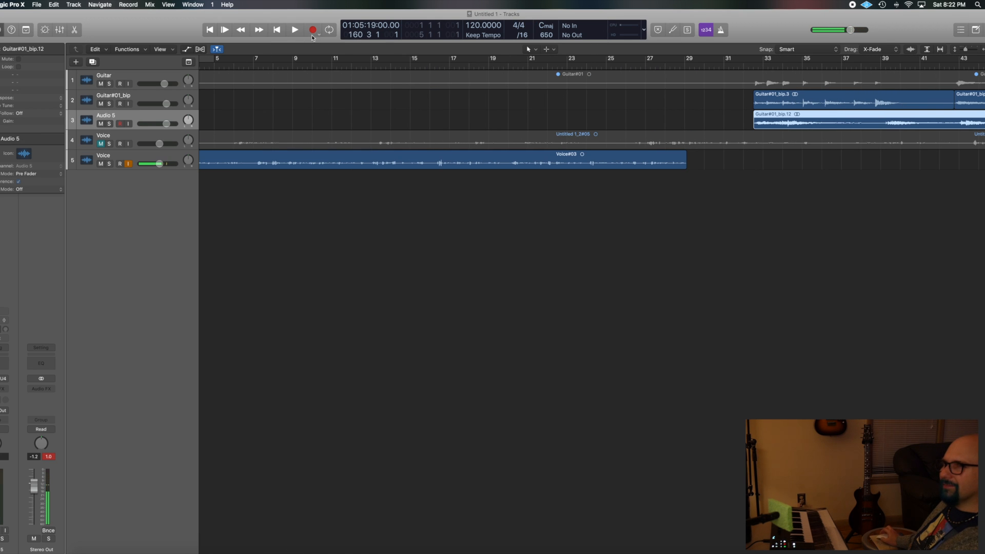
# - Turn on Flex for the Audio 5 track using the Speed (FX) mode
pyautogui.click(200, 49)
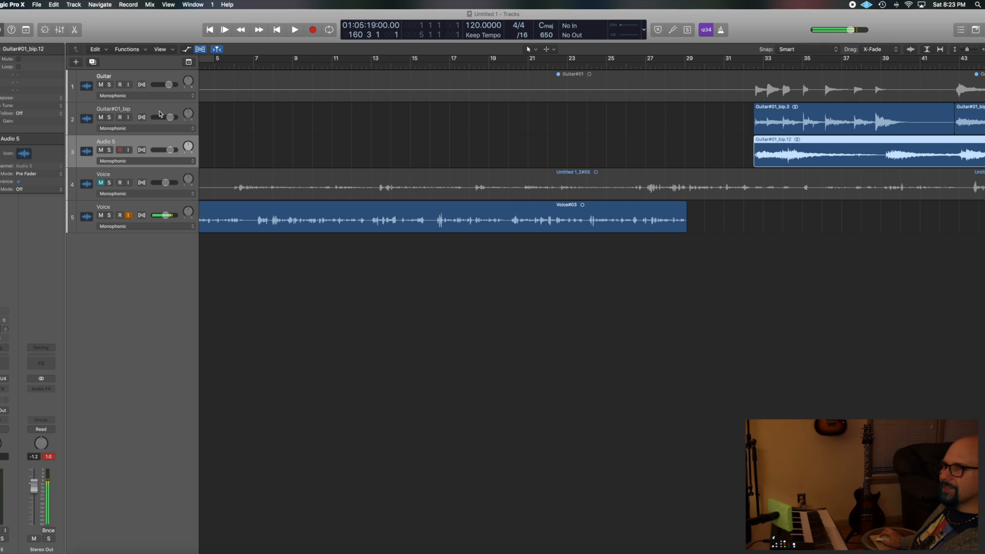
pyautogui.click(189, 164)
pyautogui.click(160, 186)
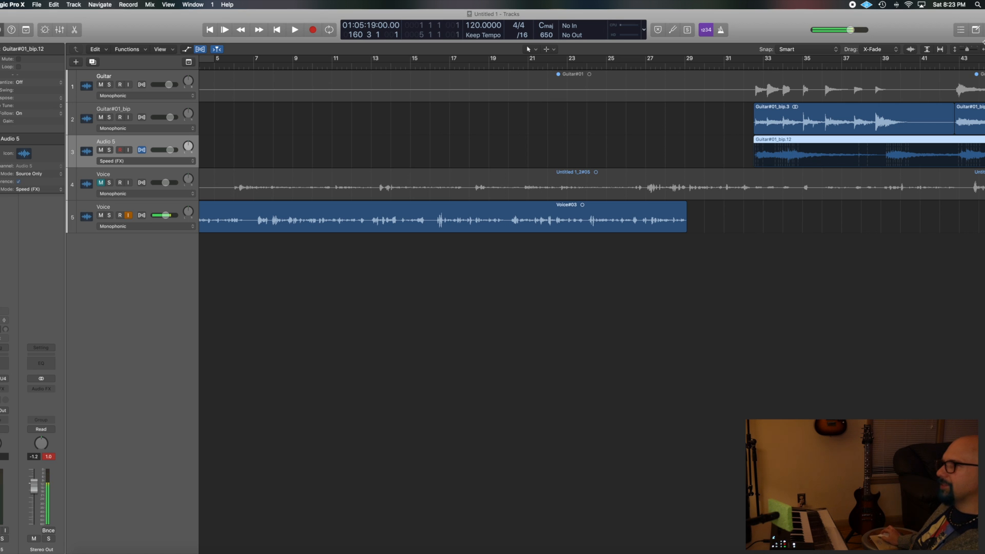
# - Examine the waveform and detected transients of the flexed guitar region on Audio 5 with enlarged tracks
pyautogui.click(941, 49)
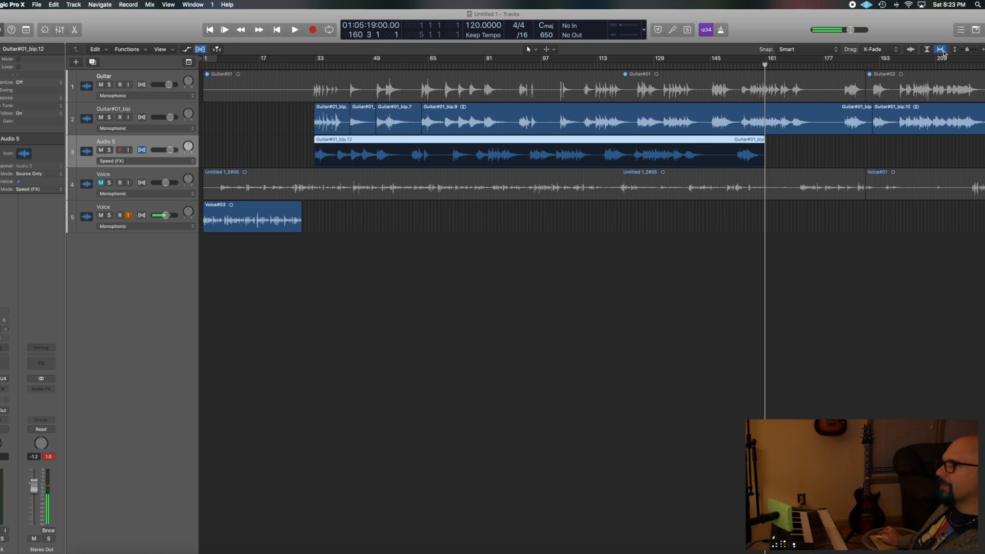
pyautogui.click(941, 49)
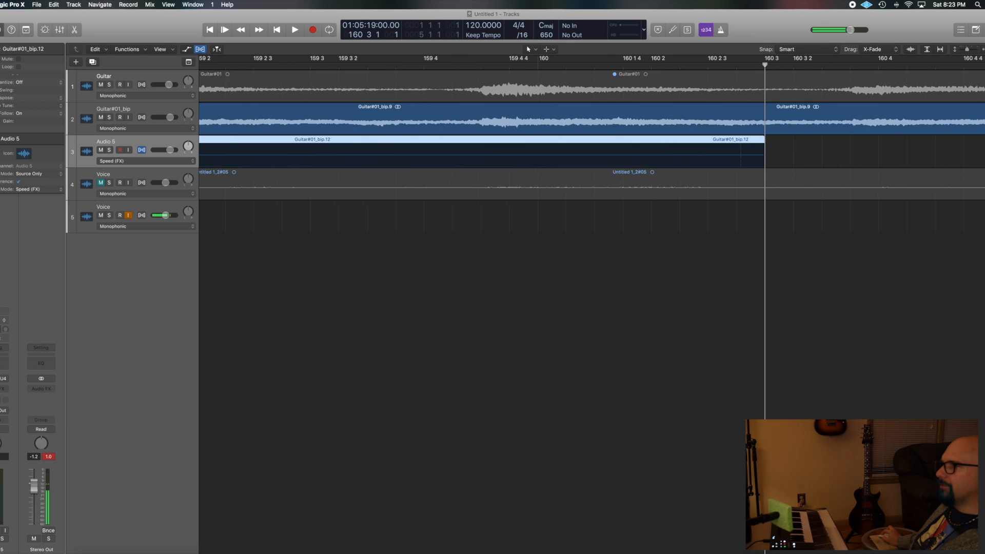
pyautogui.click(927, 49)
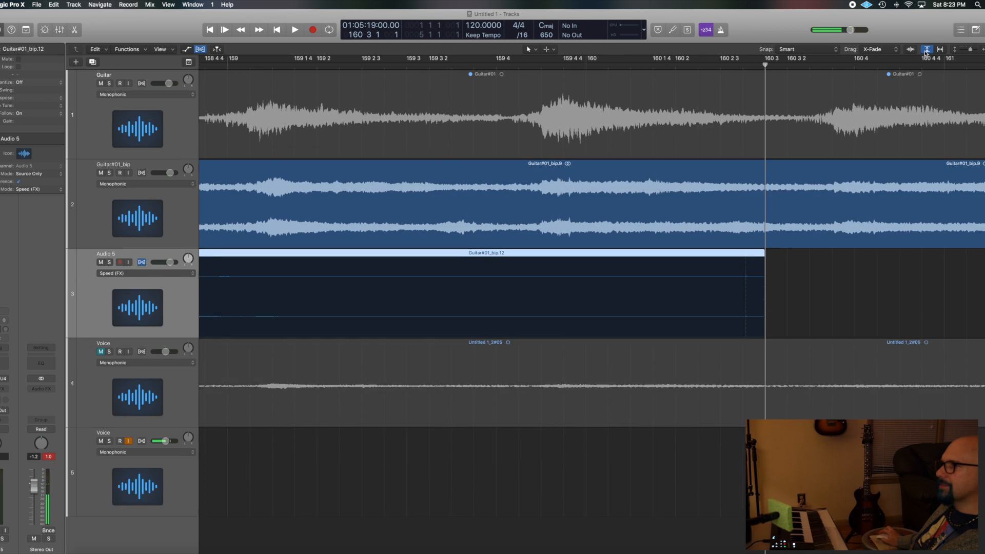
pyautogui.hscroll(-10, 705, 277)
pyautogui.hscroll(-3, 701, 278)
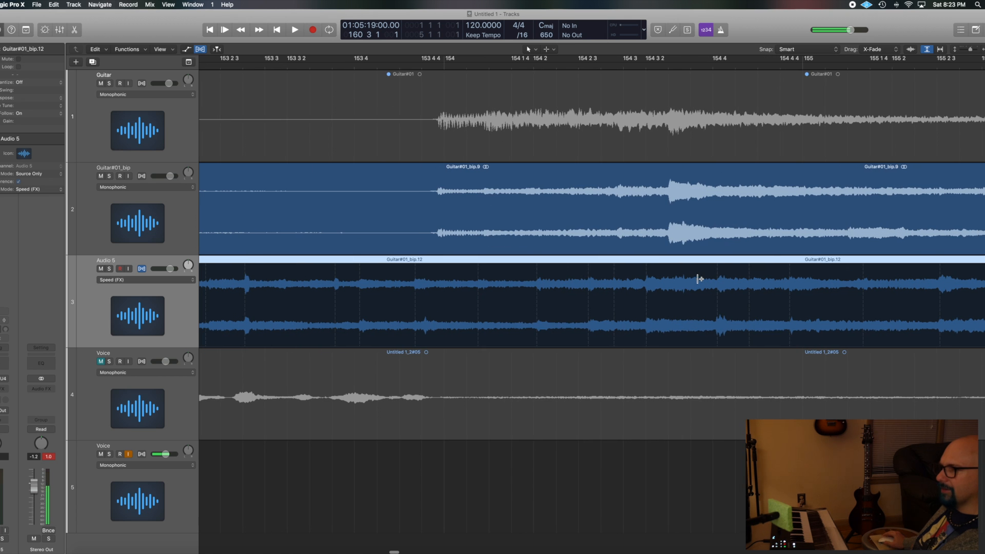
pyautogui.hscroll(-20, 584, 295)
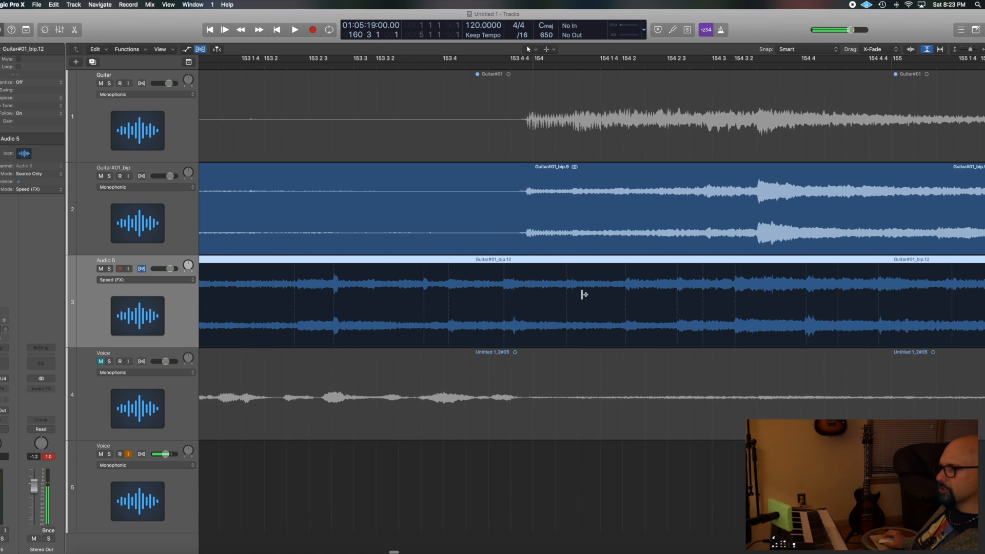
pyautogui.hscroll(-20, 584, 295)
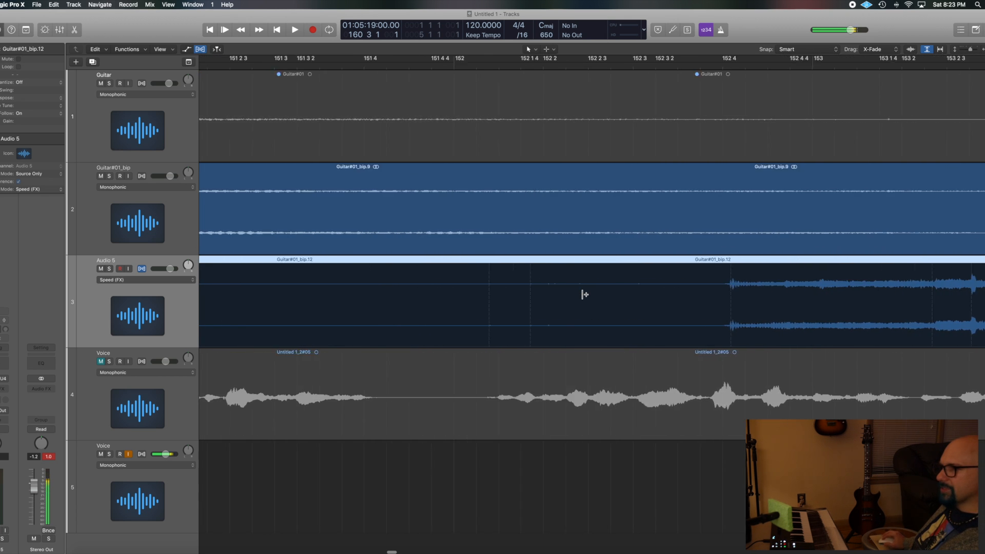
pyautogui.hscroll(-20, 584, 296)
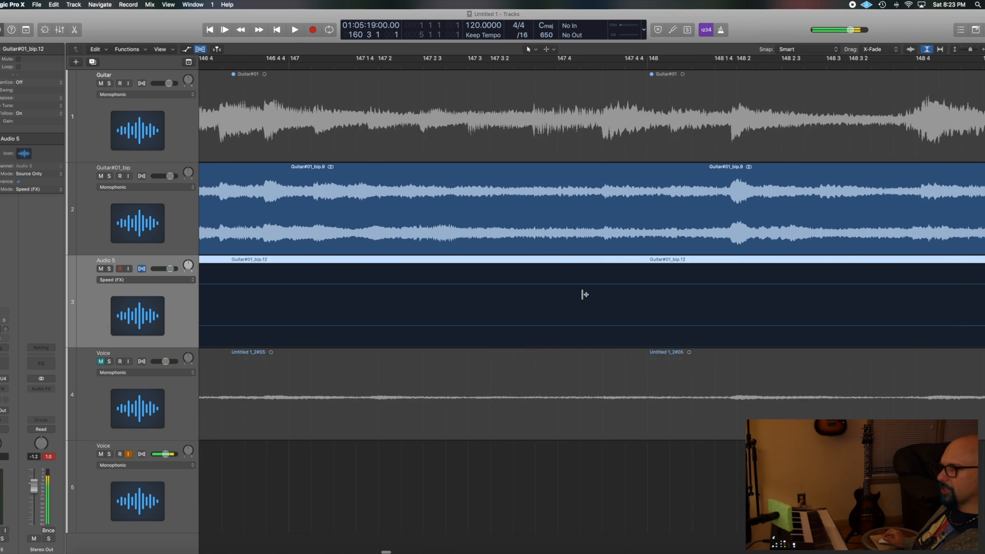
pyautogui.press('z')
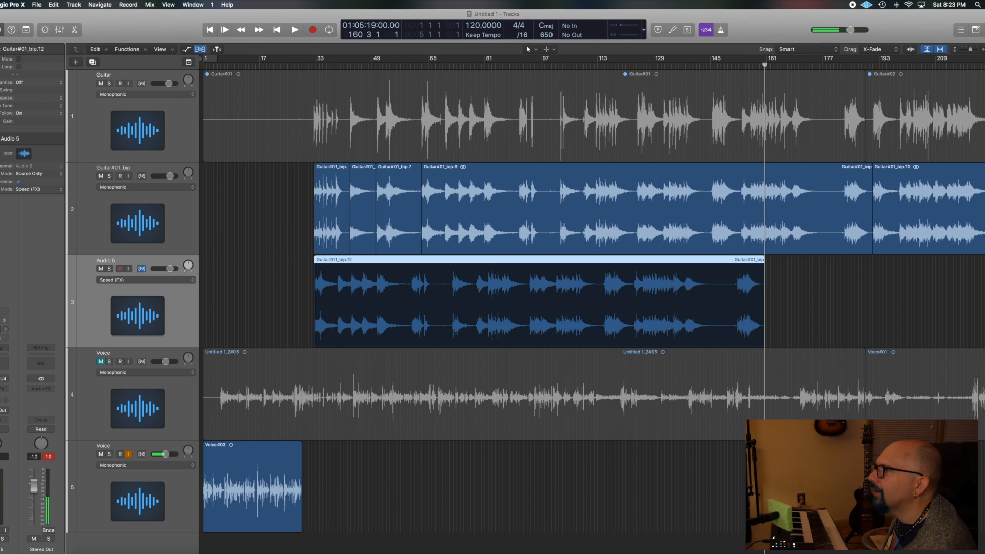
# - Add flex markers to the Audio 5 region just before bar 33 and at about 34 4
pyautogui.moveTo(982, 49); pyautogui.dragTo(984, 49)
pyautogui.hscroll(-20, 212, 291)
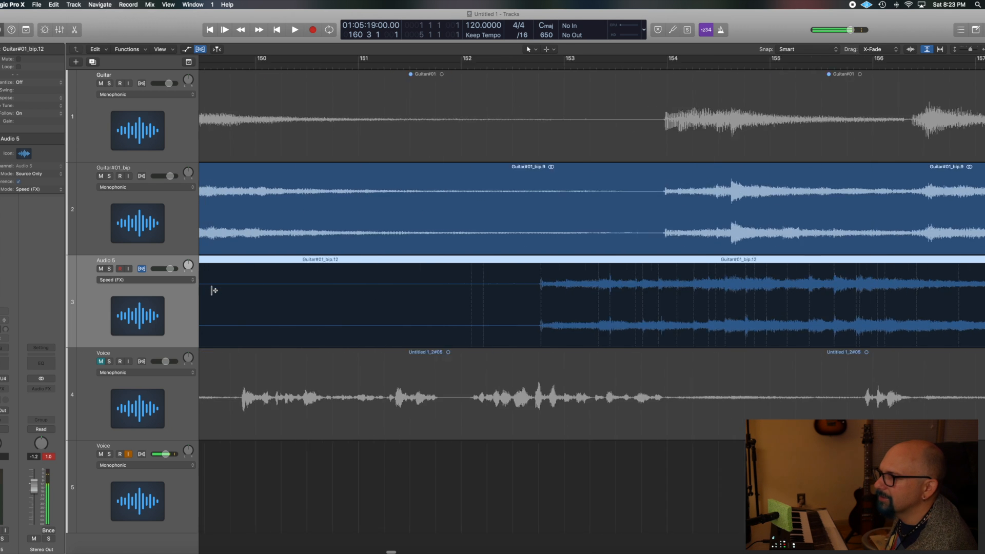
pyautogui.hscroll(10, 213, 293)
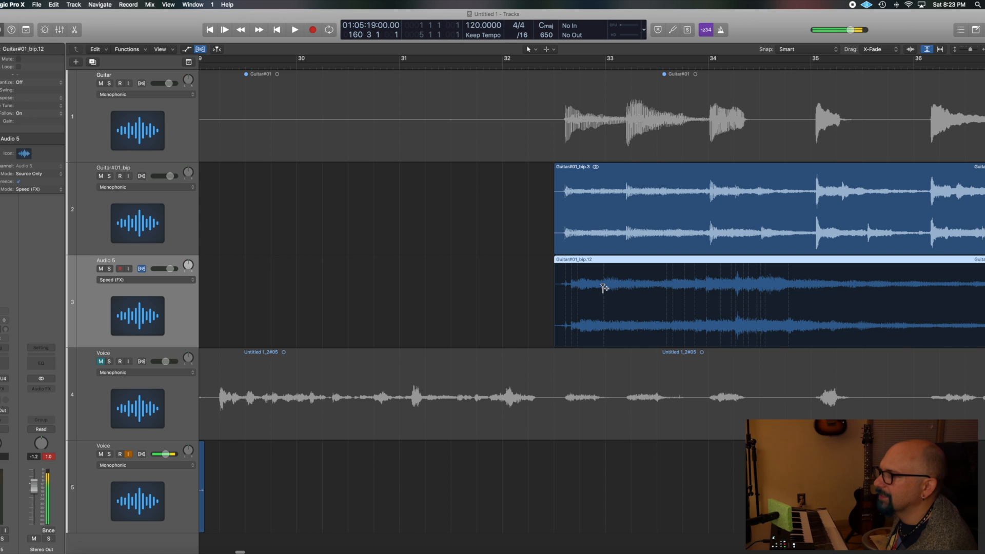
pyautogui.click(605, 288)
pyautogui.hscroll(-3, 611, 287)
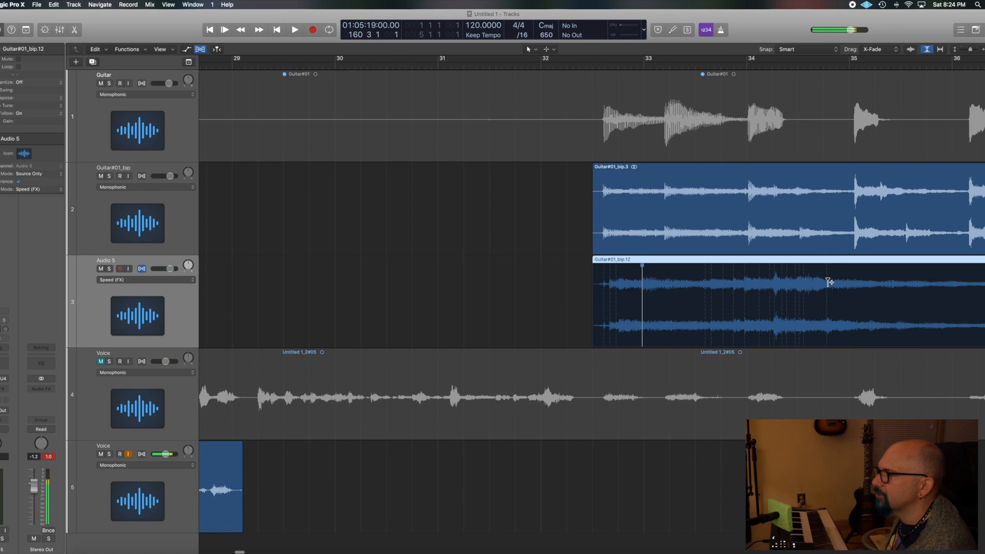
pyautogui.hscroll(-1, 827, 283)
pyautogui.moveTo(828, 283)
pyautogui.mouseDown()
pyautogui.moveTo(953, 278)
pyautogui.moveTo(832, 280)
pyautogui.mouseUp()
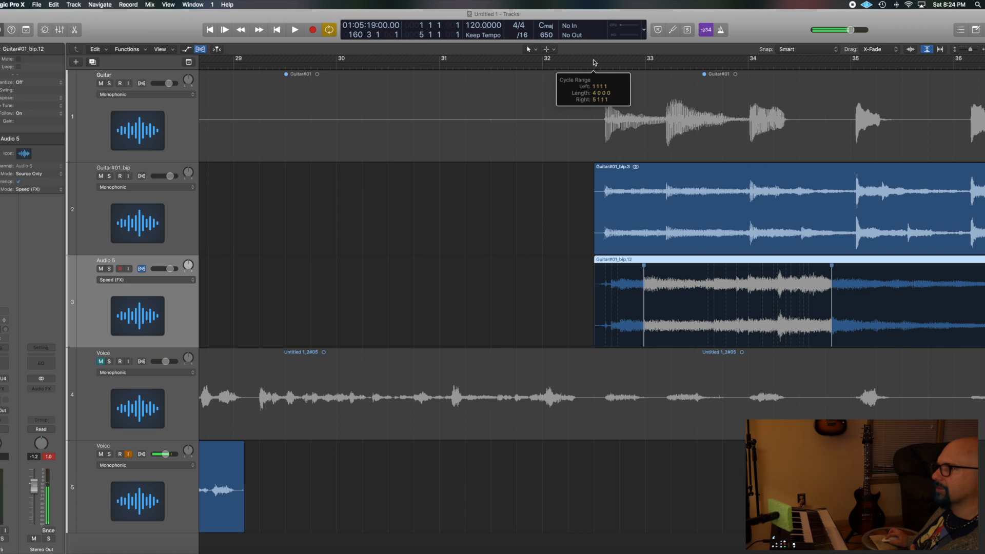
# - Cycle the section between the two flex markers and audition it with the Guitar#01_bip track muted
pyautogui.moveTo(644, 62); pyautogui.dragTo(831, 62)
pyautogui.hscroll(1, 583, 105)
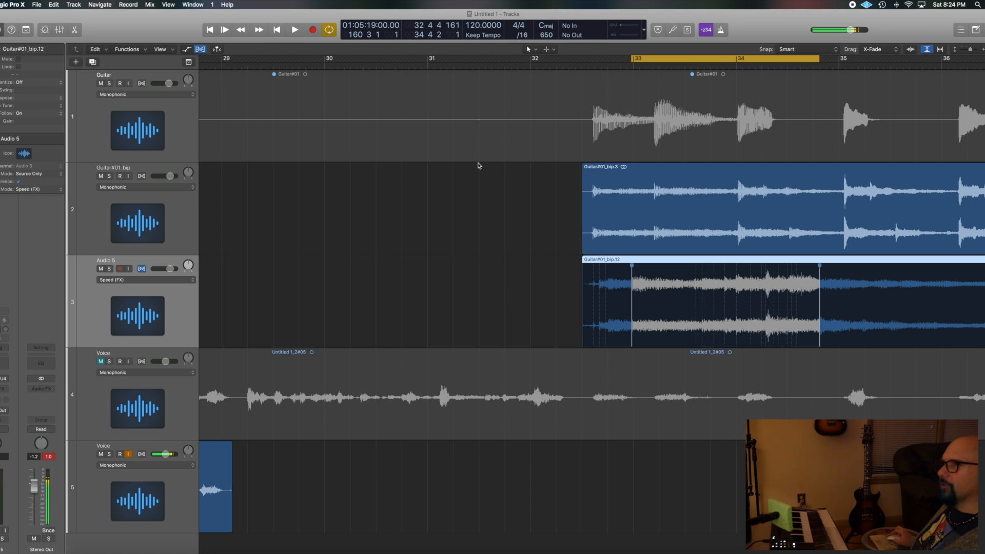
pyautogui.press('space')
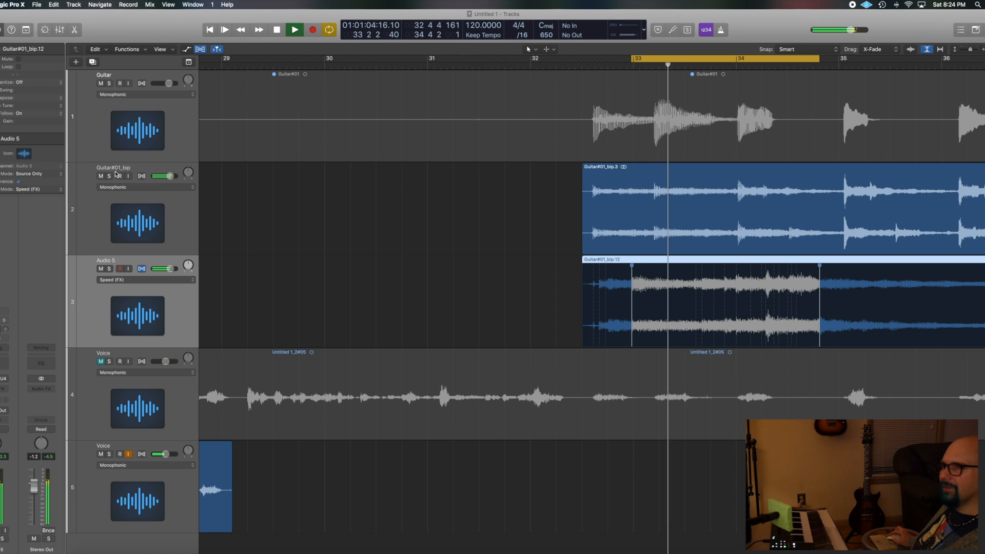
pyautogui.click(124, 206)
pyautogui.click(101, 176)
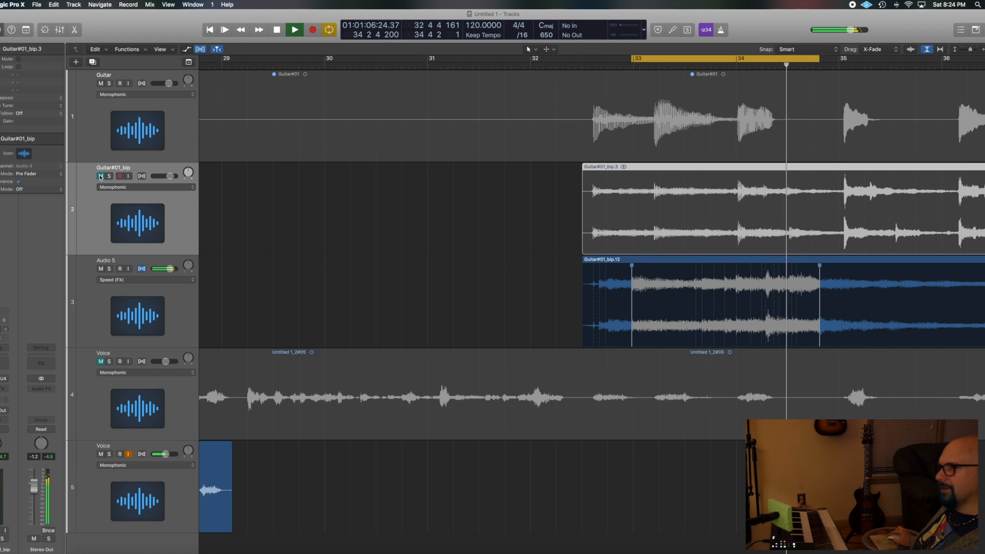
pyautogui.press('space')
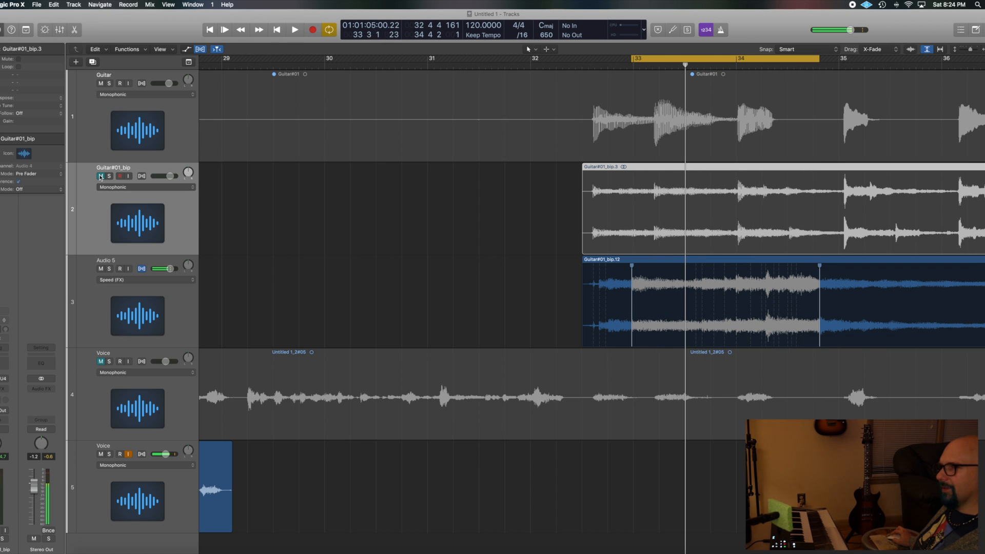
# - Stretch the marked guitar section on Audio 5 by moving its end flex marker out to about bar 46
pyautogui.click(190, 304)
pyautogui.hscroll(-1, 819, 289)
pyautogui.hscroll(1, 820, 289)
pyautogui.click(632, 63)
pyautogui.hscroll(-1, 635, 62)
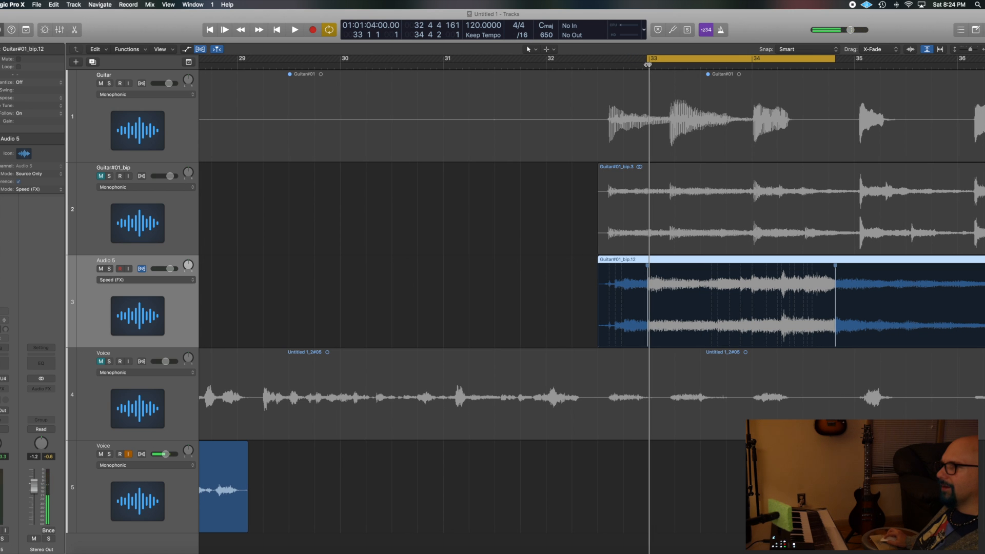
pyautogui.click(646, 65)
pyautogui.moveTo(646, 65); pyautogui.dragTo(833, 68)
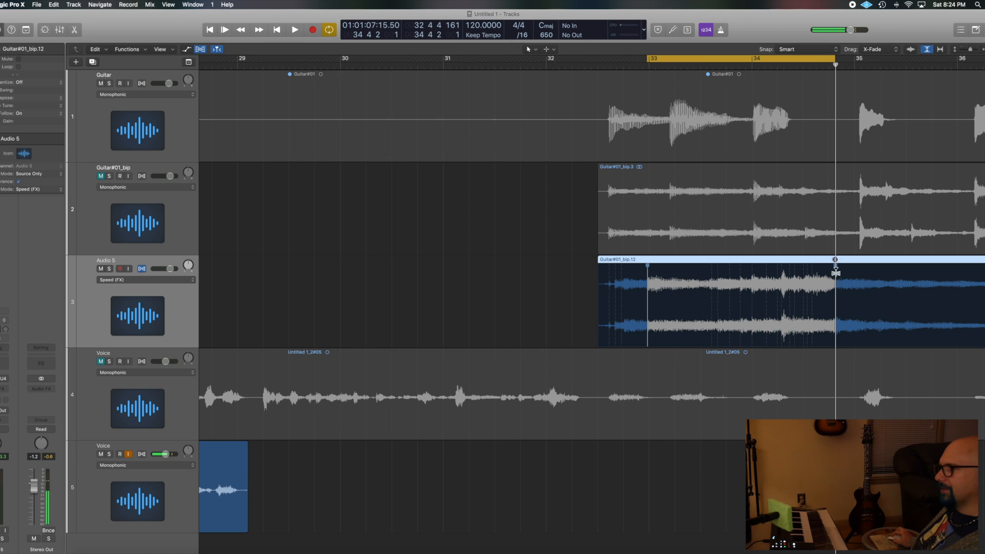
pyautogui.moveTo(836, 303); pyautogui.dragTo(953, 302)
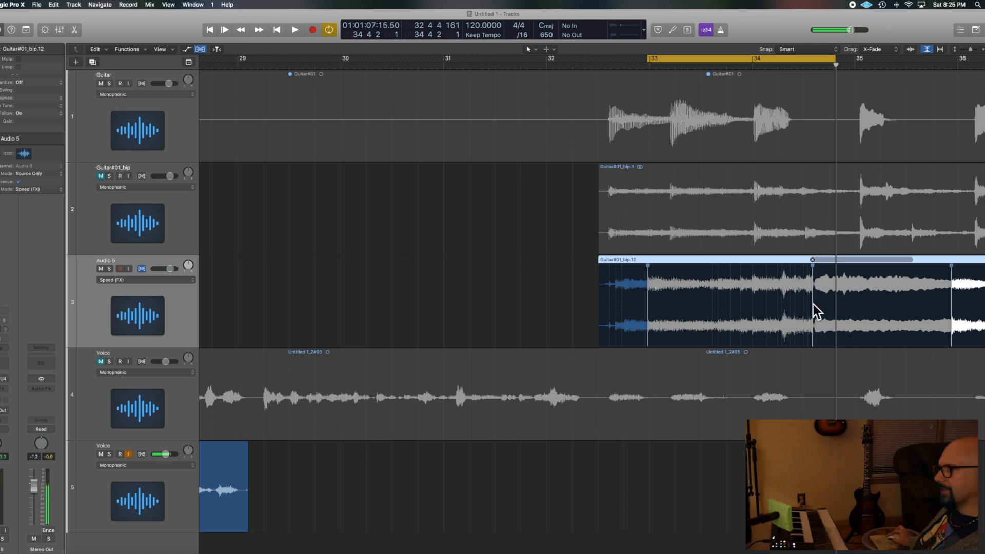
pyautogui.moveTo(812, 303); pyautogui.dragTo(826, 303)
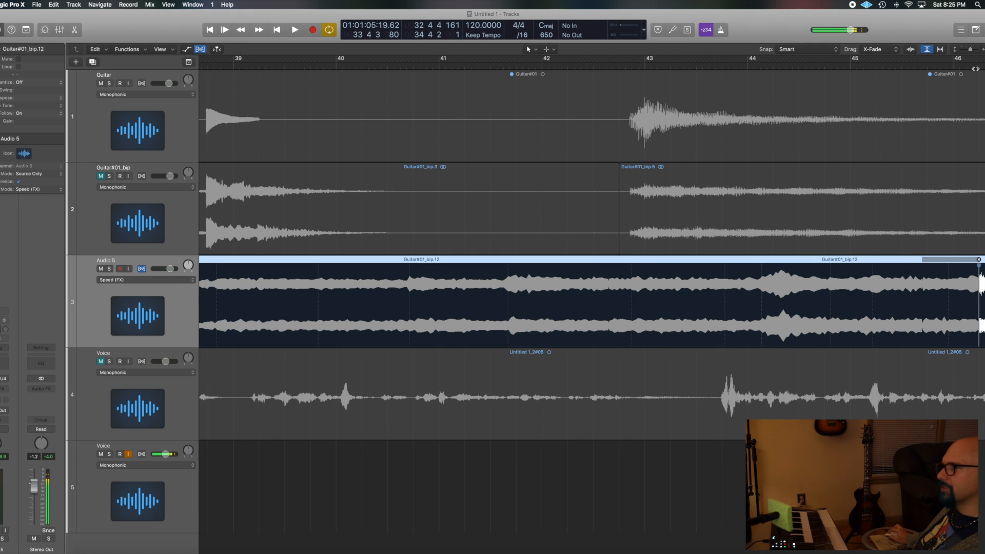
# - Extend the cycle range to cover the stretched section up to 46 2 1 and play it back
pyautogui.click(978, 66)
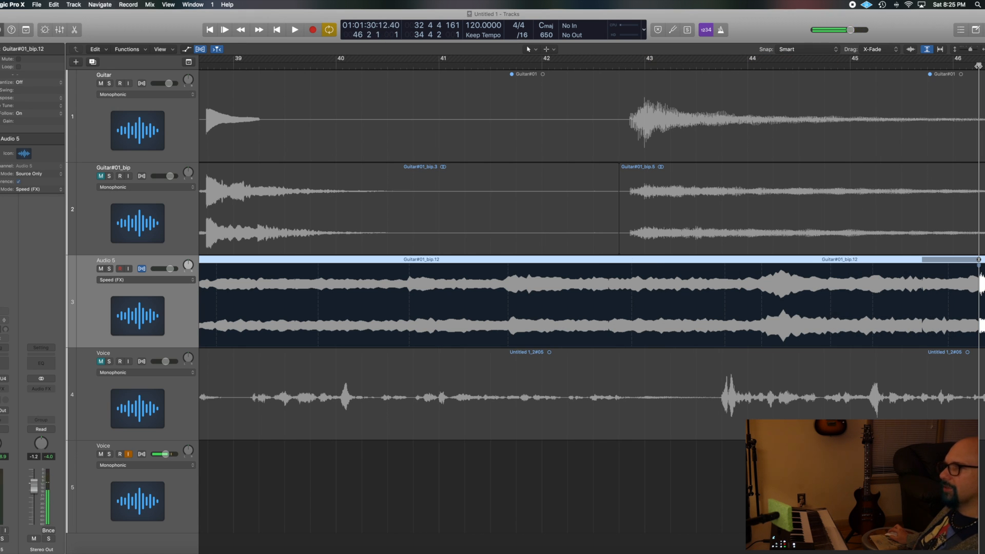
pyautogui.hscroll(1, 975, 66)
pyautogui.moveTo(971, 66); pyautogui.dragTo(270, 101)
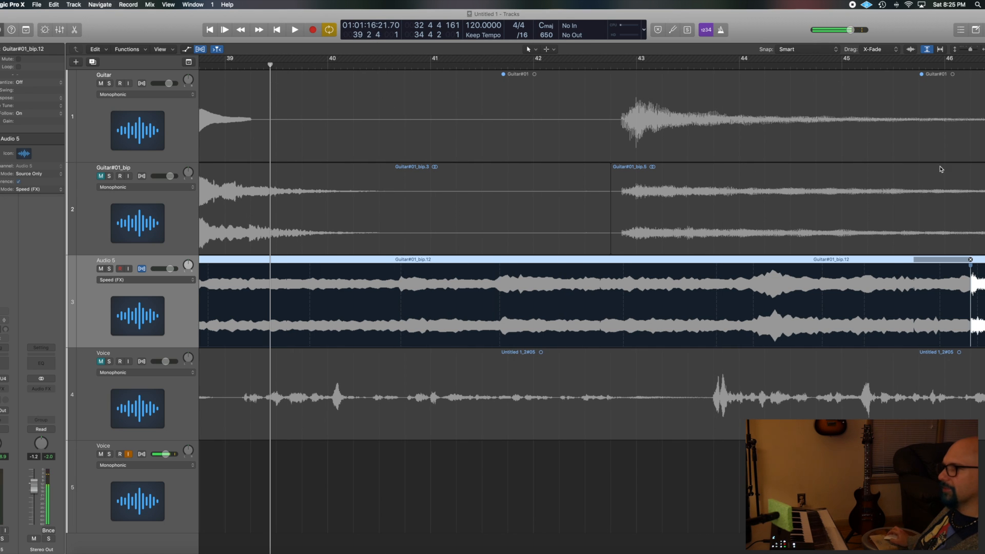
pyautogui.moveTo(972, 60); pyautogui.dragTo(505, 61)
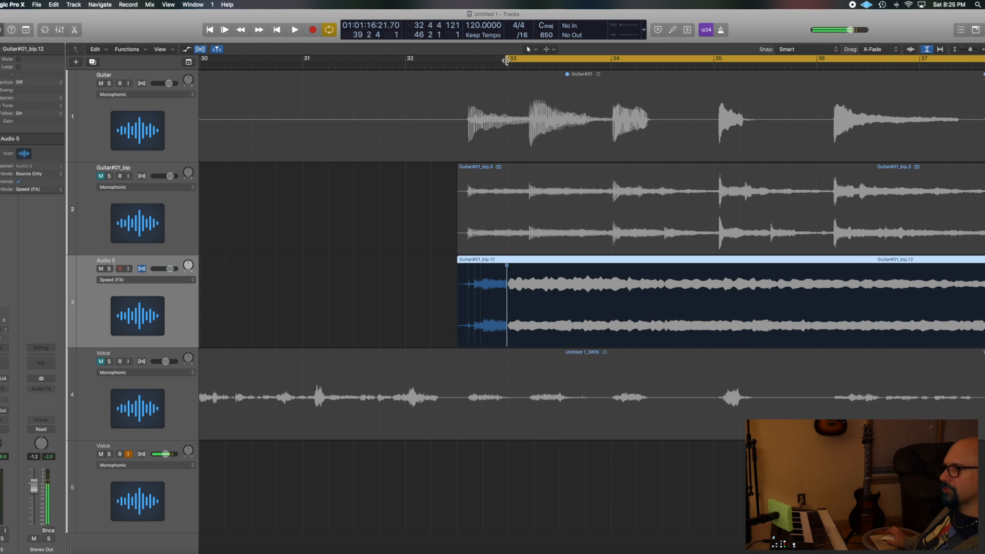
pyautogui.press('space')
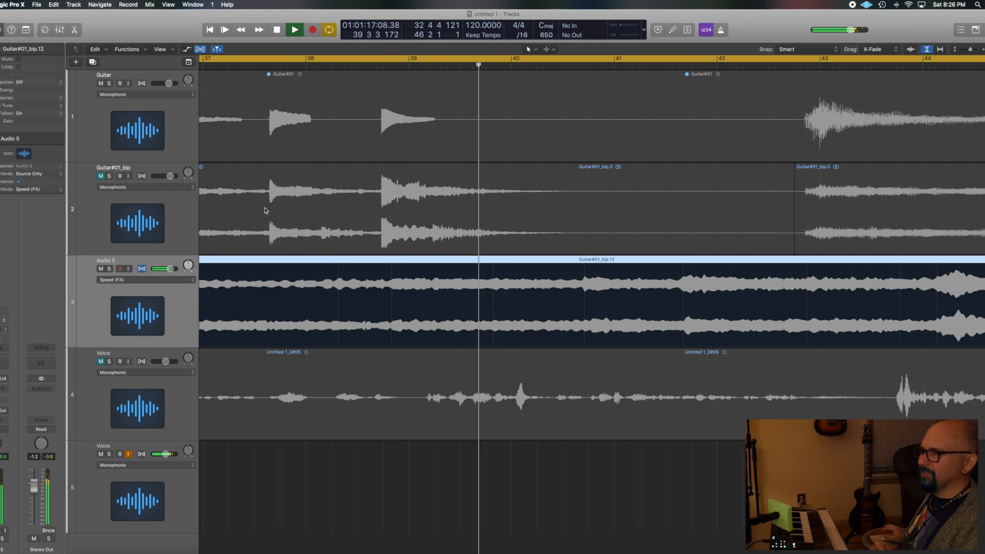
pyautogui.hscroll(-2, 328, 284)
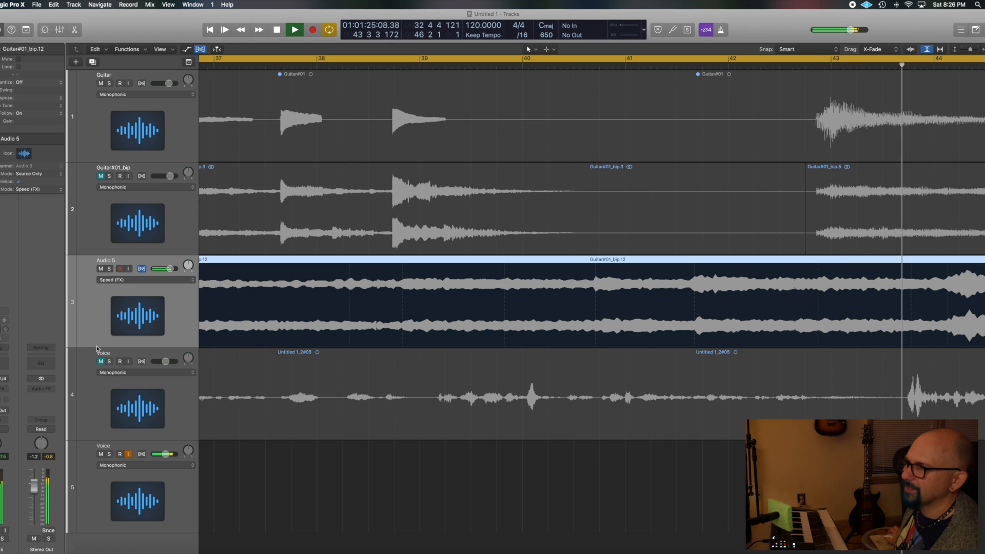
# - Insert the Filterjam plug-in on the Audio 5 track and place its window over the lower tracks
pyautogui.click(3, 390)
pyautogui.moveTo(2, 519)
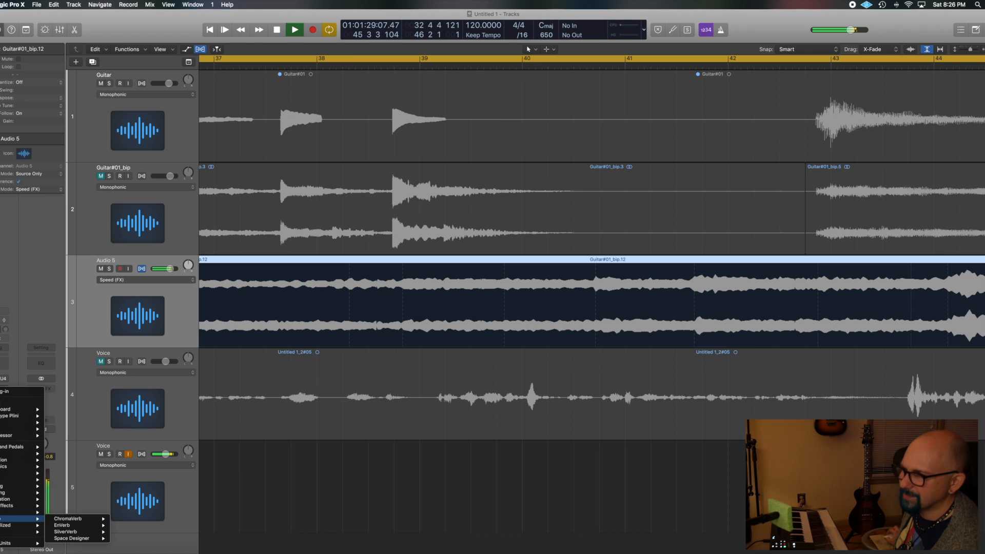
pyautogui.moveTo(20, 543)
pyautogui.moveTo(90, 471)
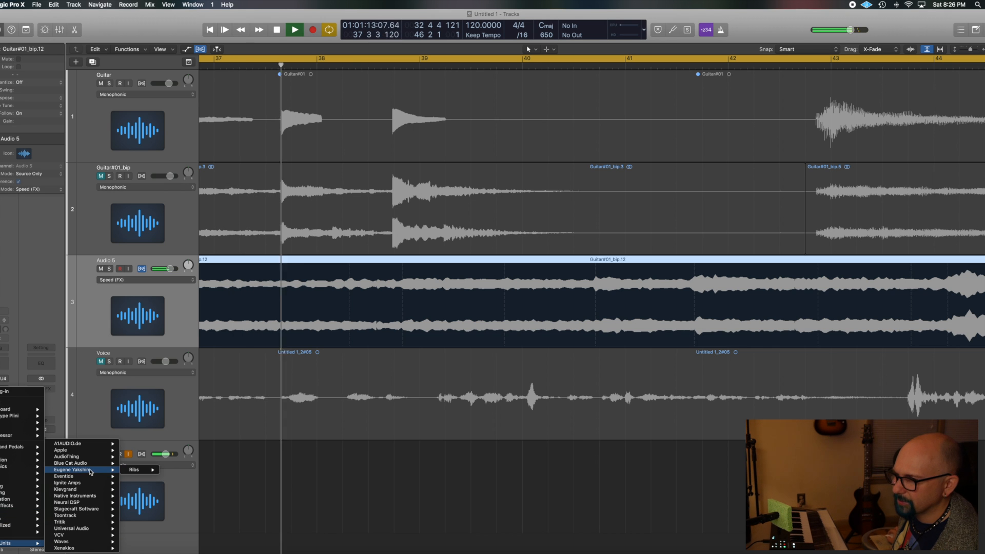
pyautogui.click(179, 470)
pyautogui.moveTo(160, 32); pyautogui.dragTo(639, 311)
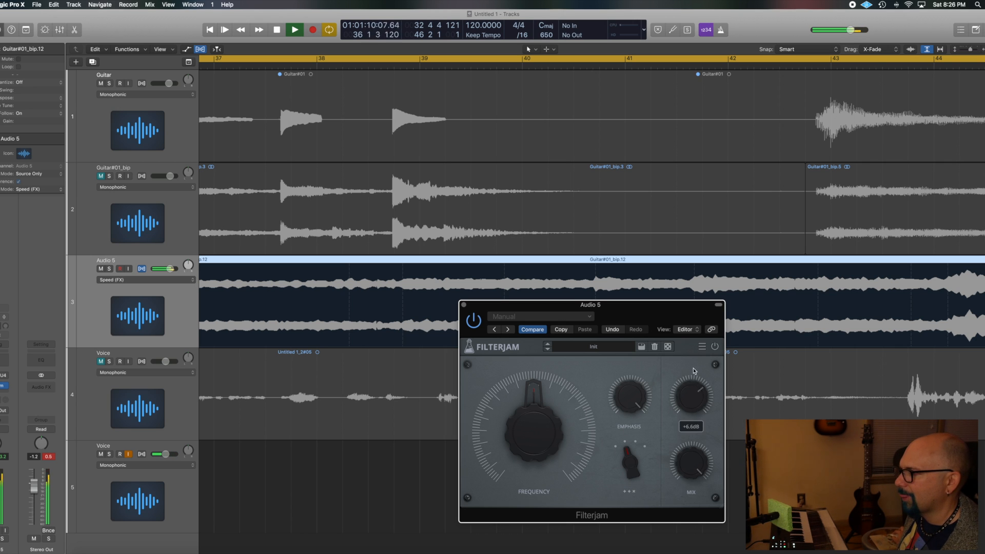
# - Switch Filterjam to a different filter mode while the stretched guitar section loops
pyautogui.click(644, 458)
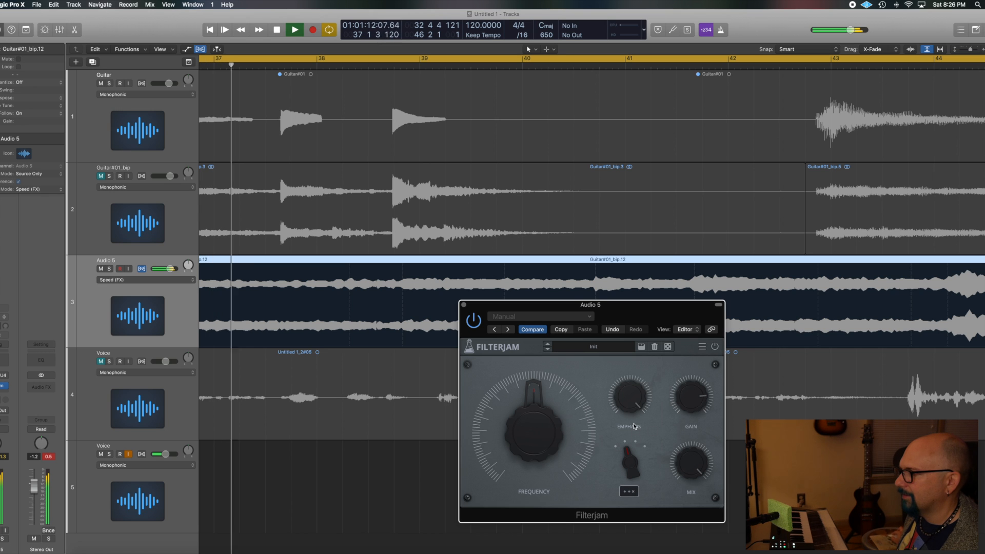
pyautogui.click(636, 439)
pyautogui.click(631, 468)
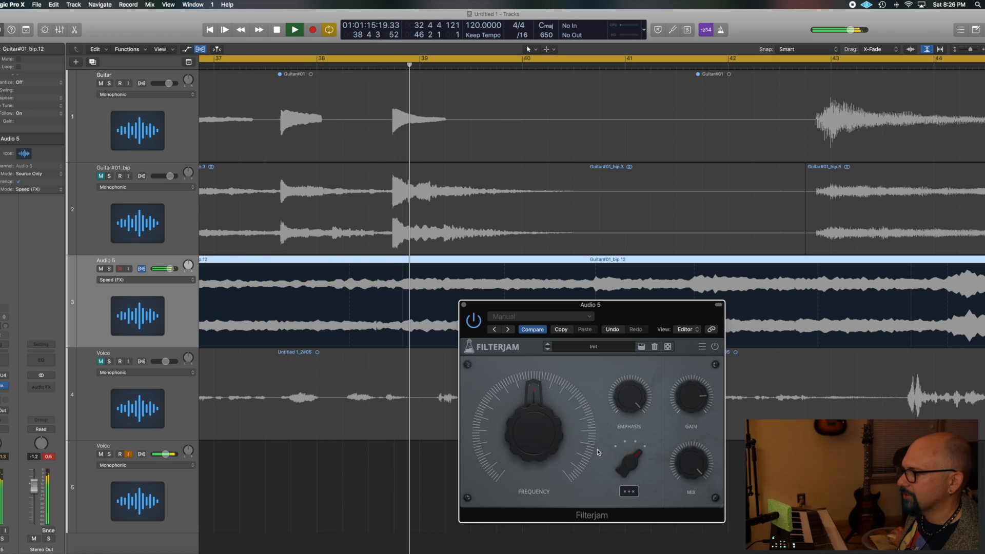
# - Change Filterjam's filter mode, lower its mix and sweep its frequency to 87% while the stretched section loops
pyautogui.click(630, 464)
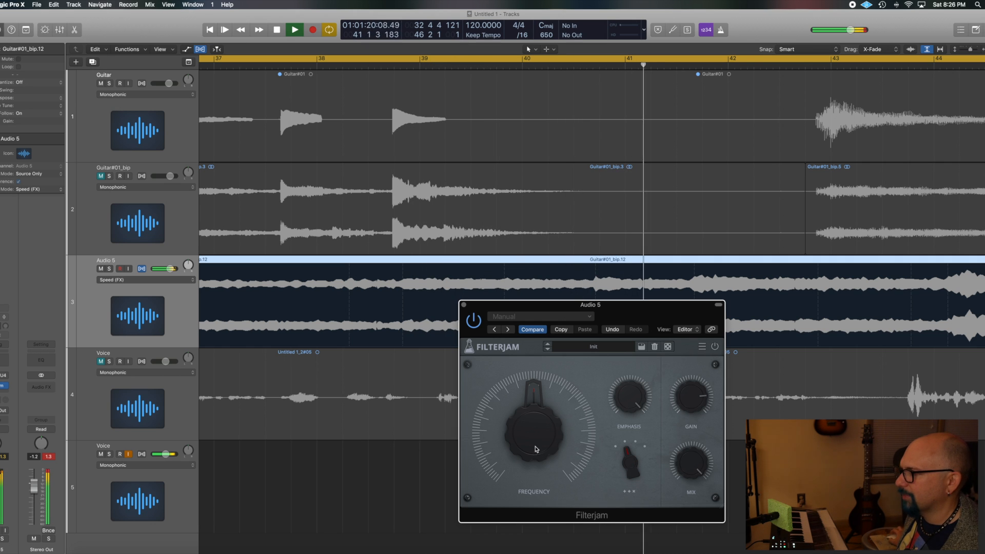
pyautogui.moveTo(625, 409)
pyautogui.mouseDown()
pyautogui.moveTo(626, 427)
pyautogui.moveTo(626, 399)
pyautogui.mouseUp()
pyautogui.moveTo(686, 463); pyautogui.dragTo(691, 492)
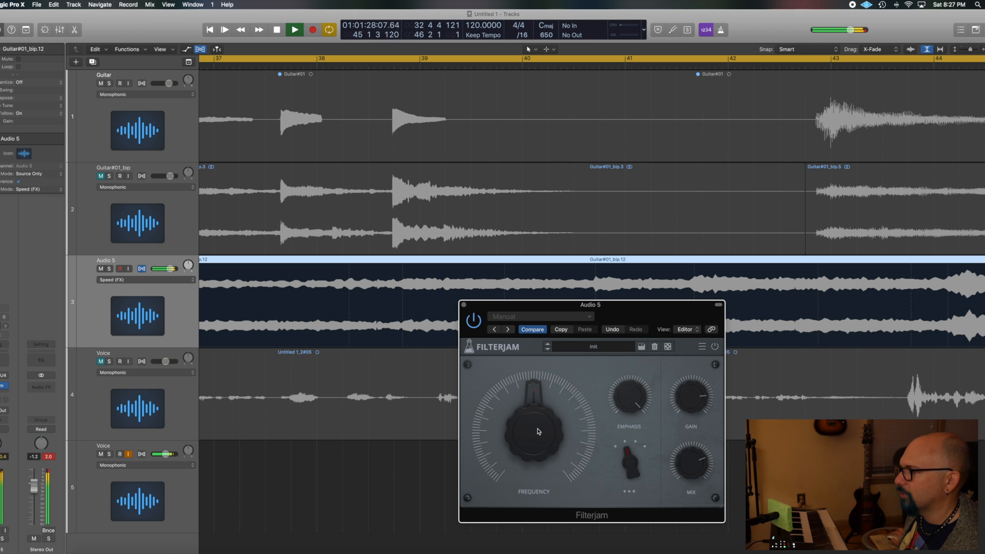
pyautogui.moveTo(538, 431); pyautogui.dragTo(536, 440)
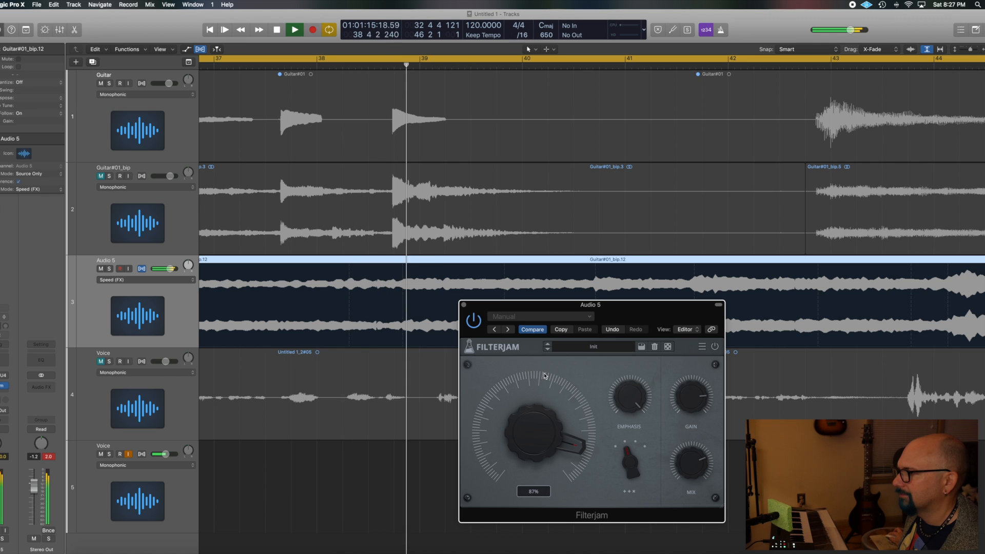
pyautogui.moveTo(554, 430)
pyautogui.mouseDown()
pyautogui.moveTo(558, 502)
pyautogui.moveTo(561, 435)
pyautogui.mouseUp()
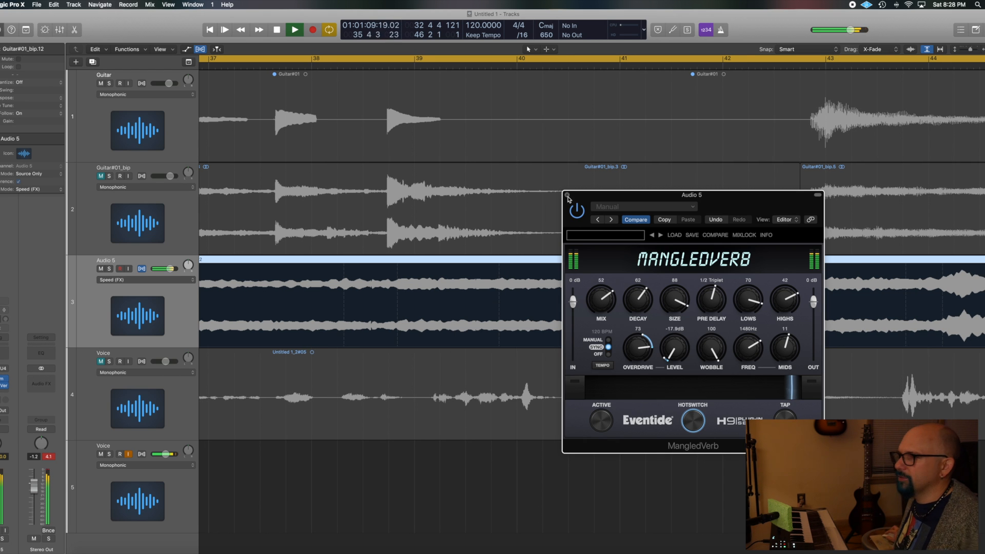
# - Close the MangledVerb window, stop playback and return the playhead to the project start
pyautogui.click(567, 196)
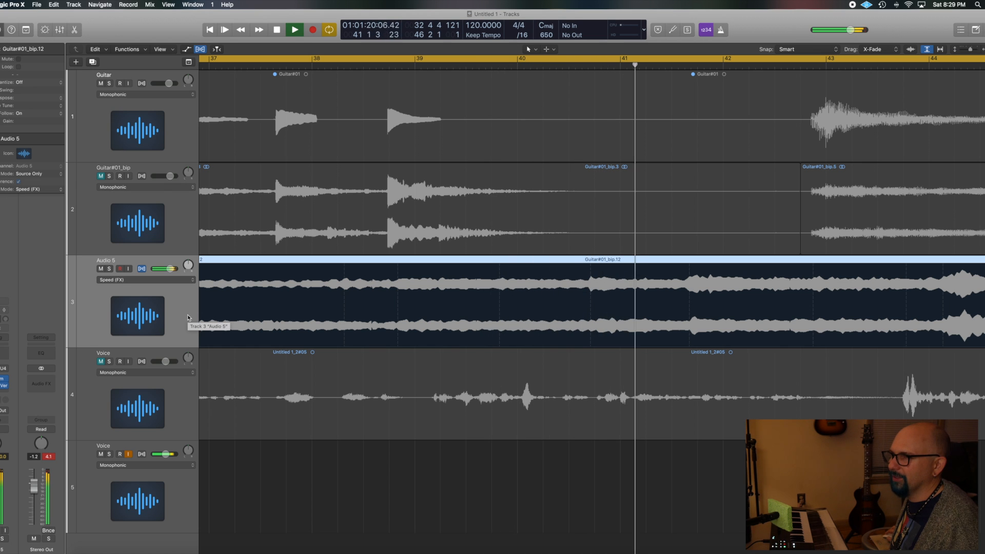
pyautogui.press('space')
pyautogui.press('Return')
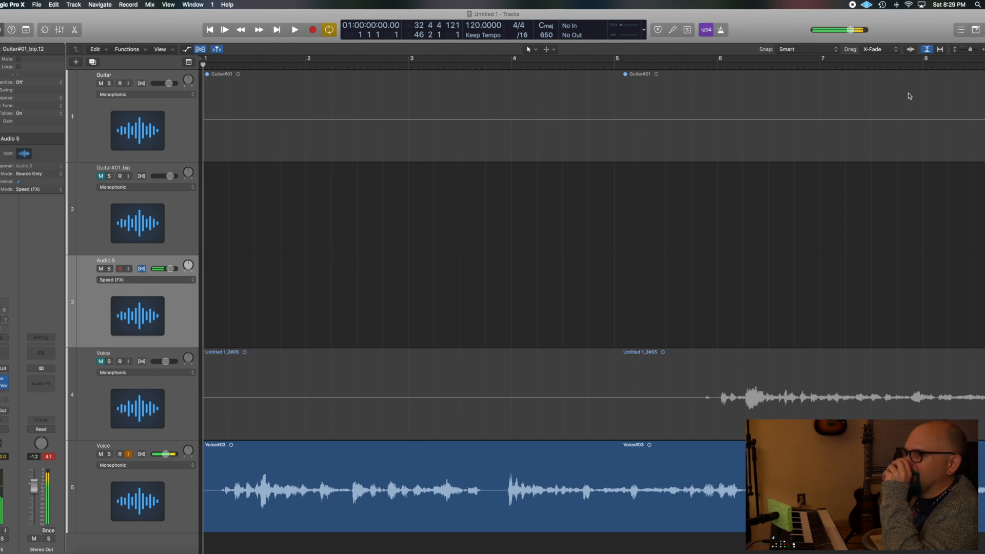
# - Mute Audio 5 and unmute the Guitar#01_bip track, and play its opening section
pyautogui.click(939, 50)
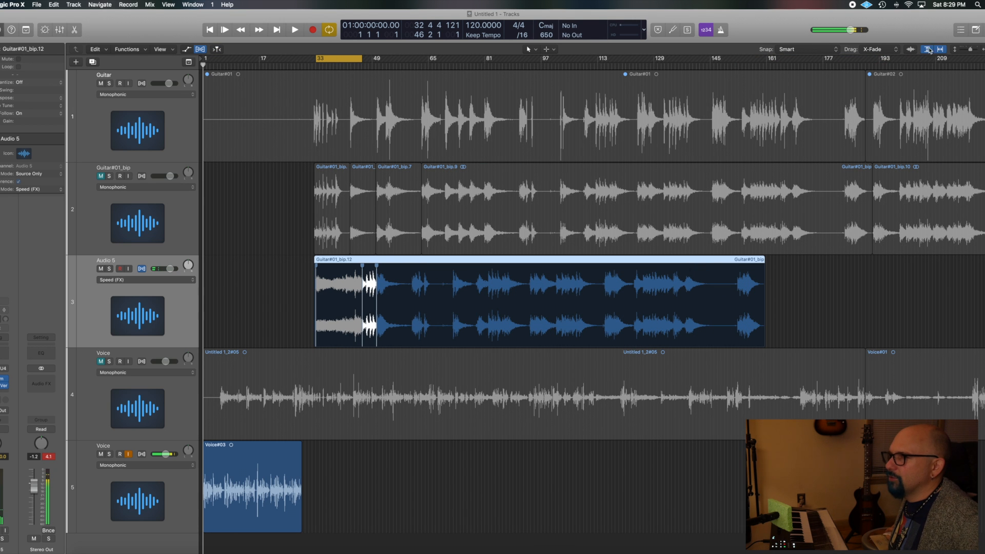
pyautogui.click(102, 268)
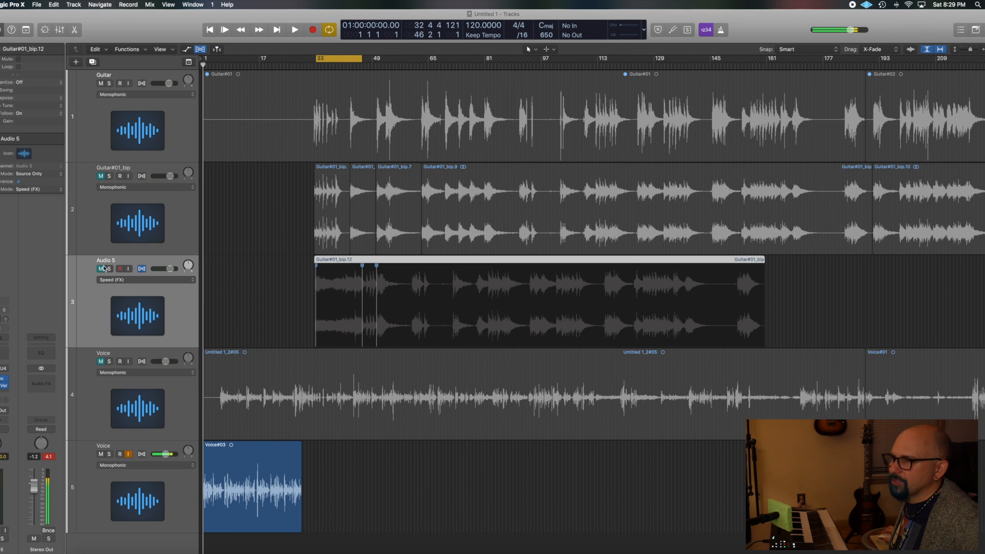
pyautogui.click(103, 178)
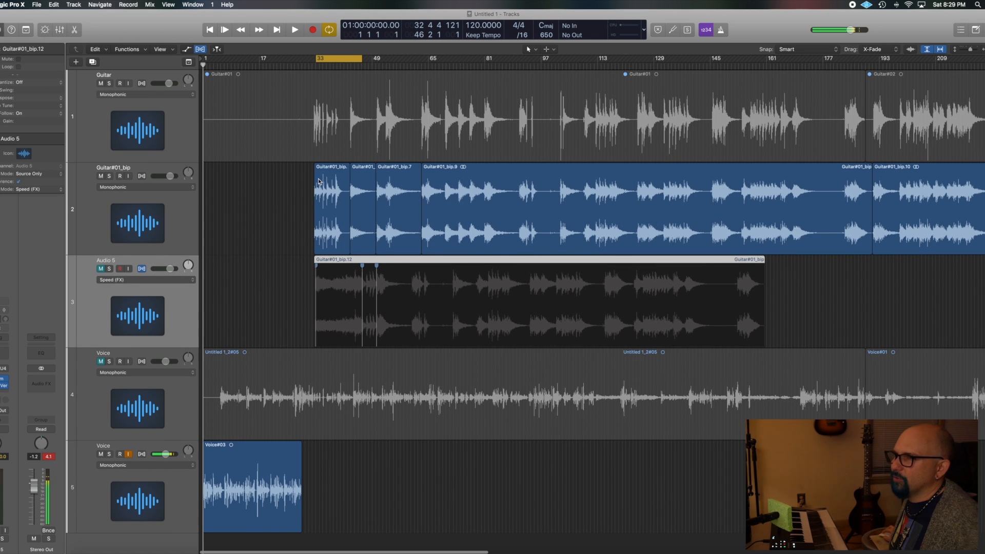
pyautogui.moveTo(210, 62); pyautogui.dragTo(312, 65)
pyautogui.press('space')
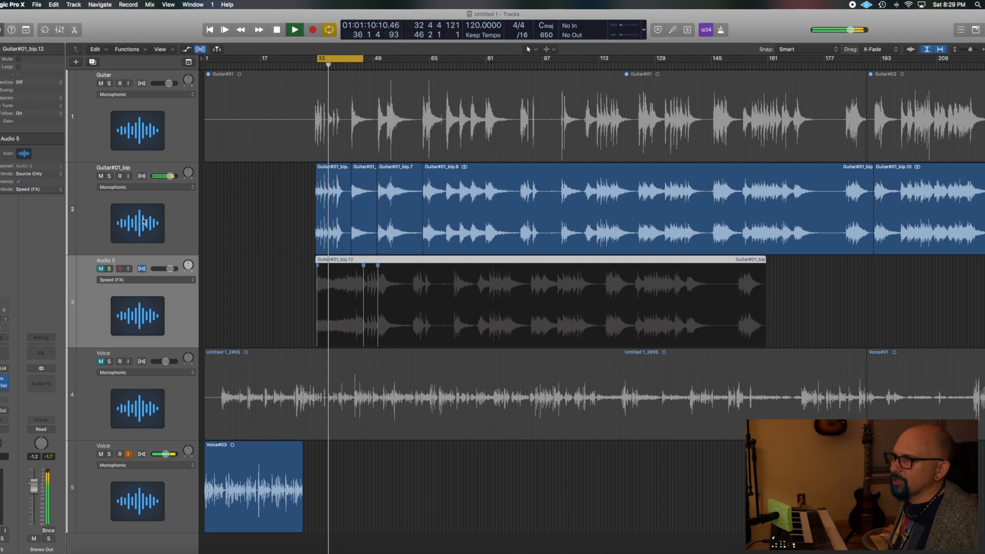
# - Insert the stereo Xenakios PaulXStretch plug-in on the Guitar#01_bip track
pyautogui.click(180, 218)
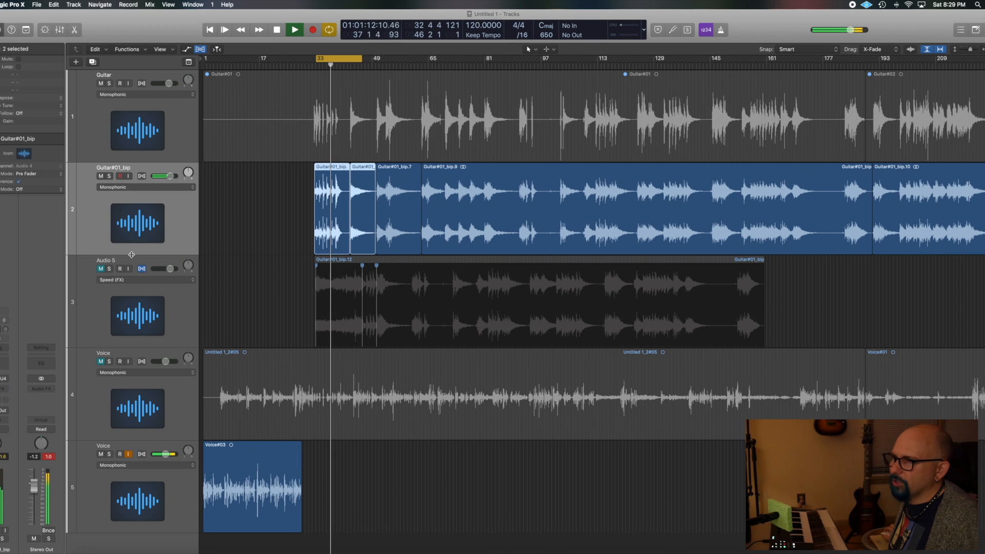
pyautogui.click(5, 390)
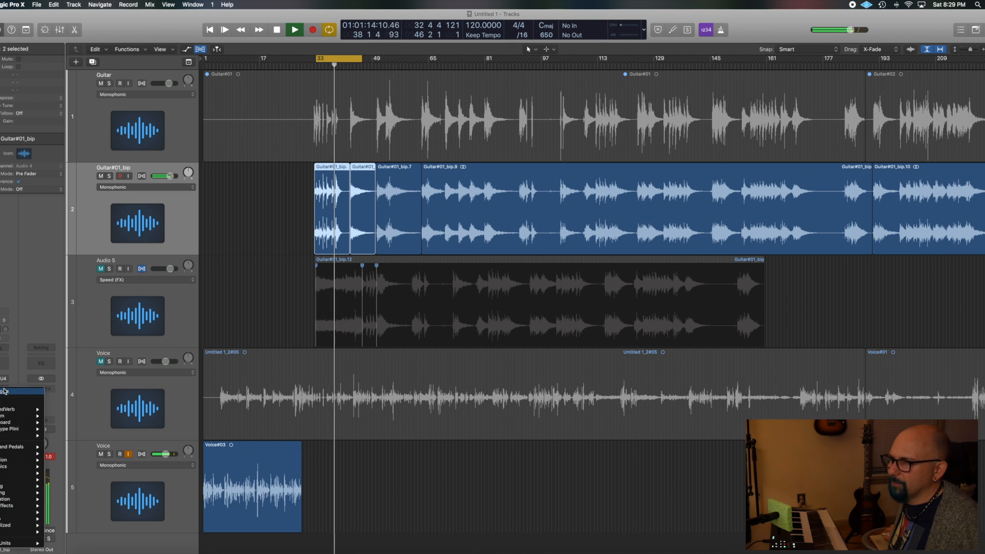
pyautogui.moveTo(15, 543)
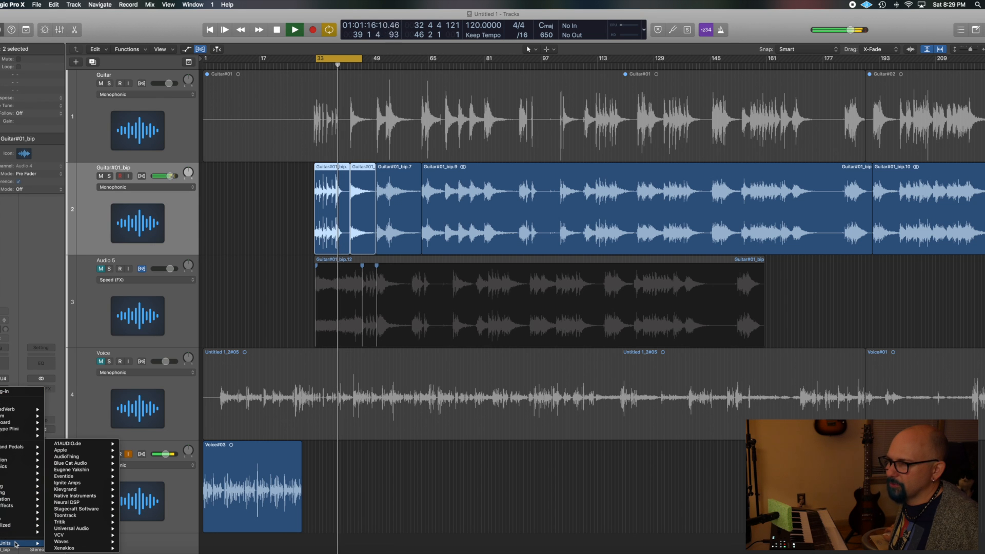
pyautogui.moveTo(59, 542)
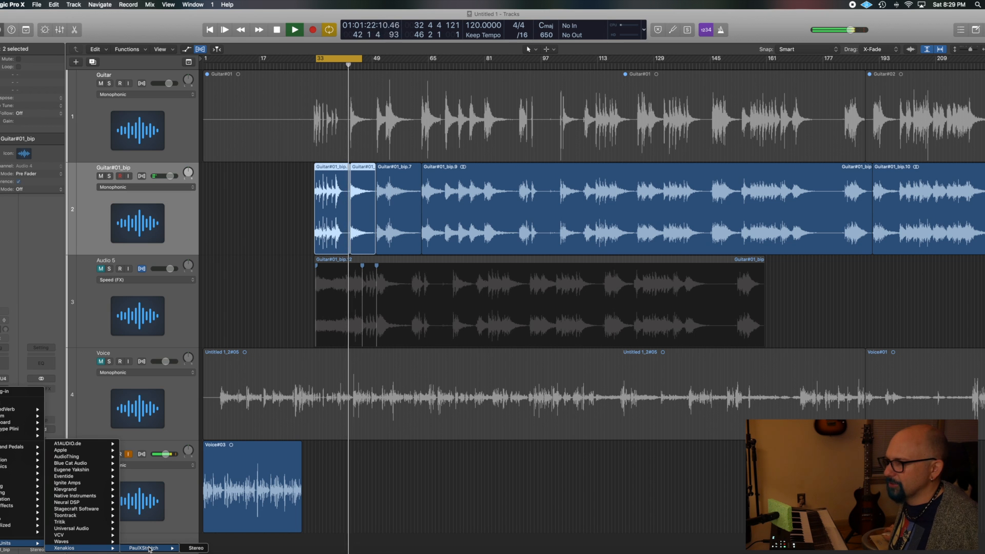
pyautogui.click(191, 548)
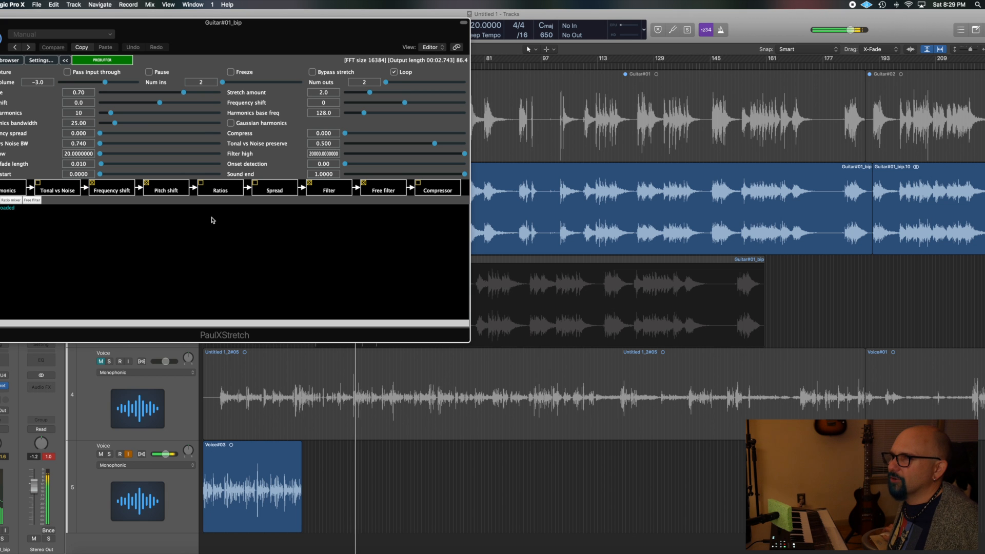
# - Move the PaulXStretch window off the track headers and disable its Frequency shift, Pitch shift, Filter and Free filter modules
pyautogui.moveTo(180, 42); pyautogui.dragTo(690, 89)
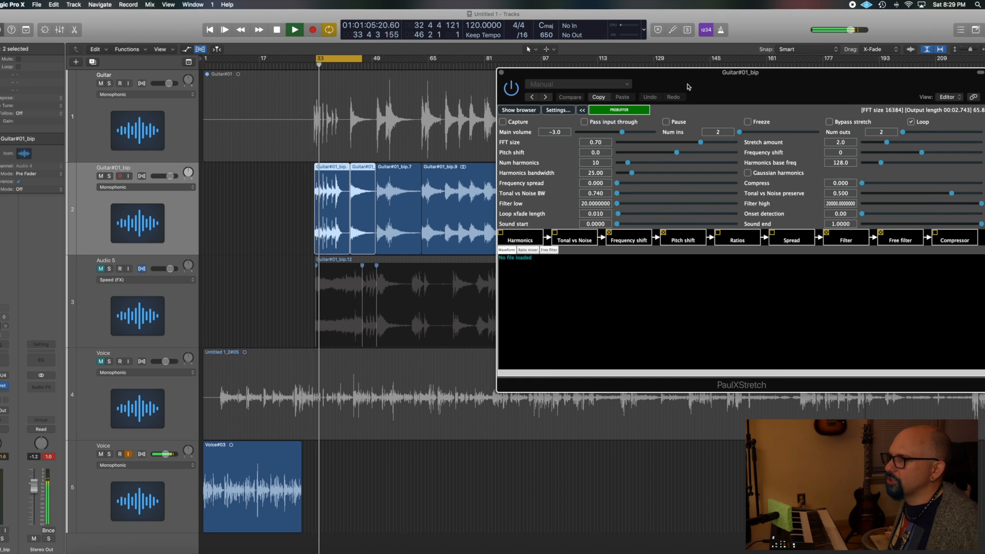
pyautogui.click(610, 233)
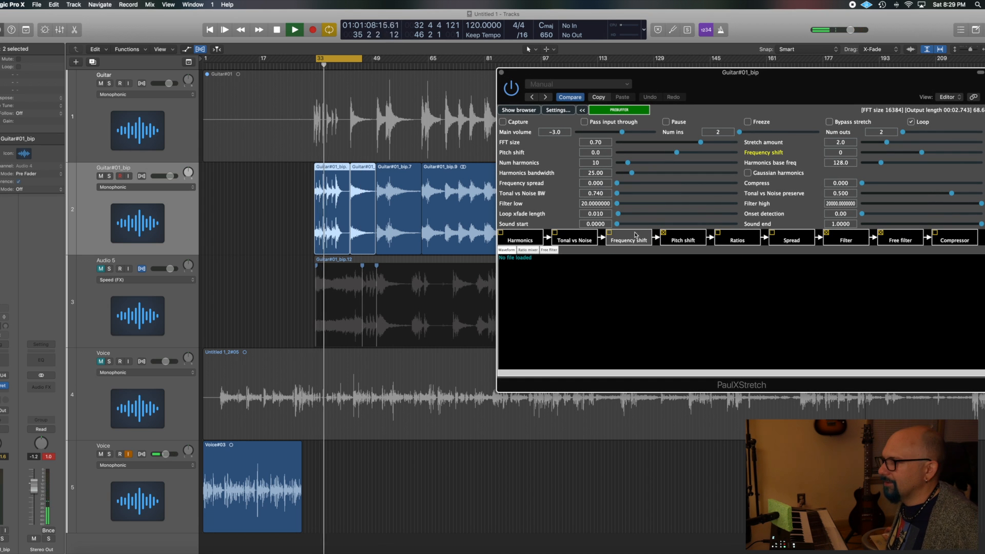
pyautogui.click(663, 233)
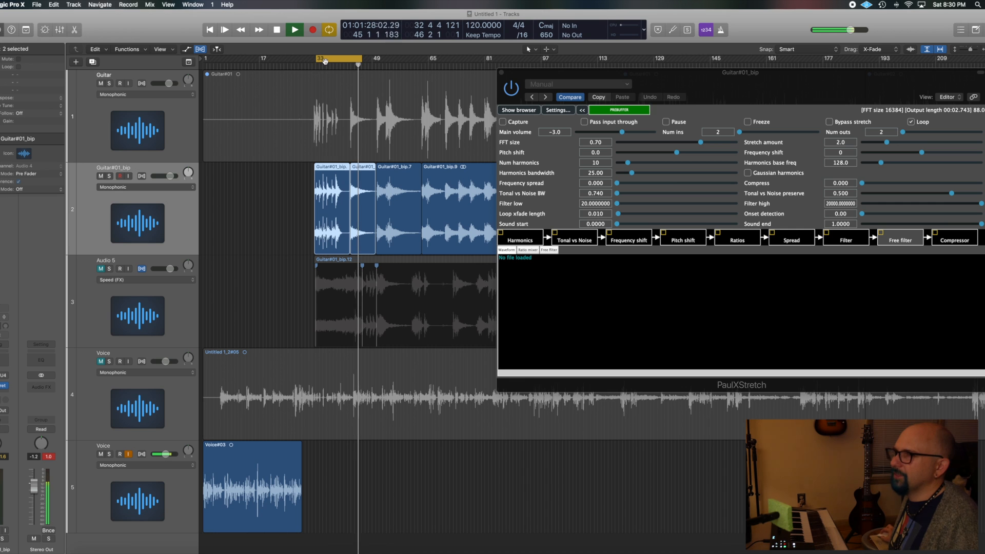
# - Move the cycle range to start at 42 4 4 121, shorten its end to bar 50 and briefly play it
pyautogui.moveTo(324, 61); pyautogui.dragTo(361, 63)
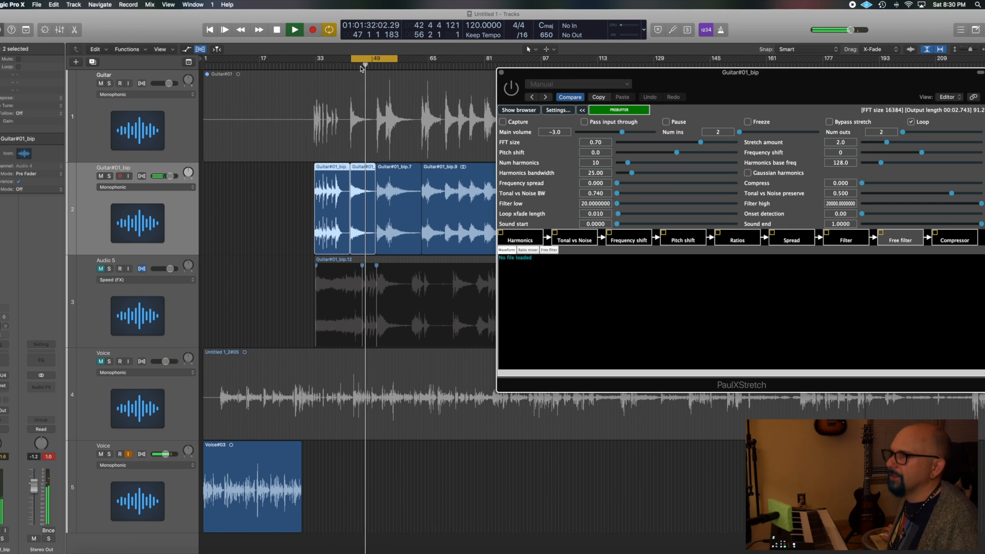
pyautogui.press('space')
pyautogui.moveTo(398, 61); pyautogui.dragTo(375, 59)
pyautogui.press('space')
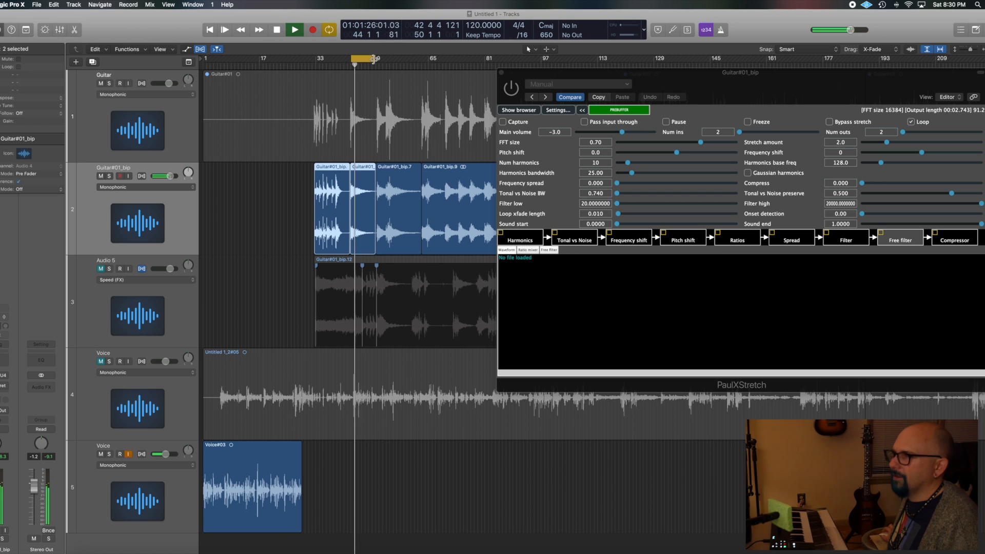
pyautogui.press('space')
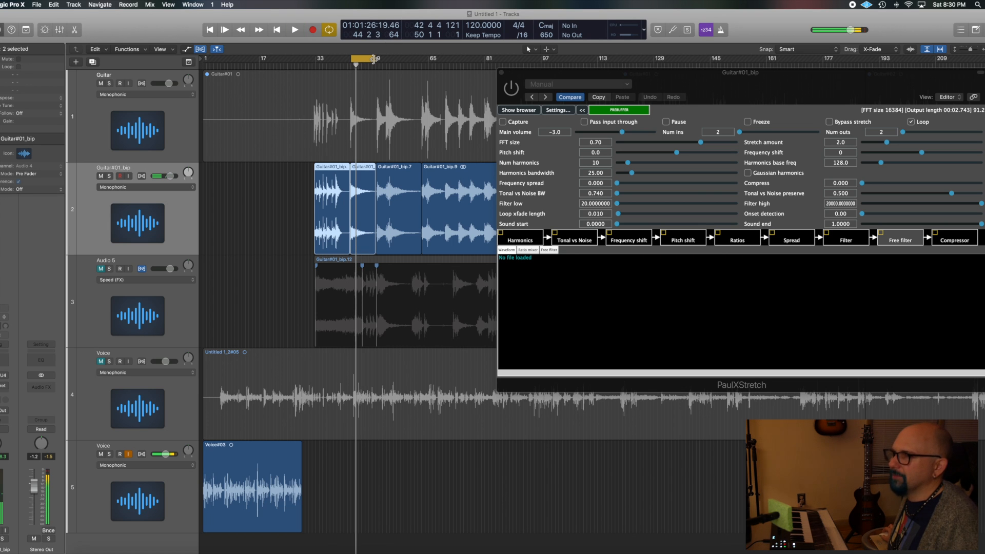
# - Step the playhead between bars 43 and 49 of the cycle range, return it to bar 43 and play the section
pyautogui.press(',')
pyautogui.press(',')
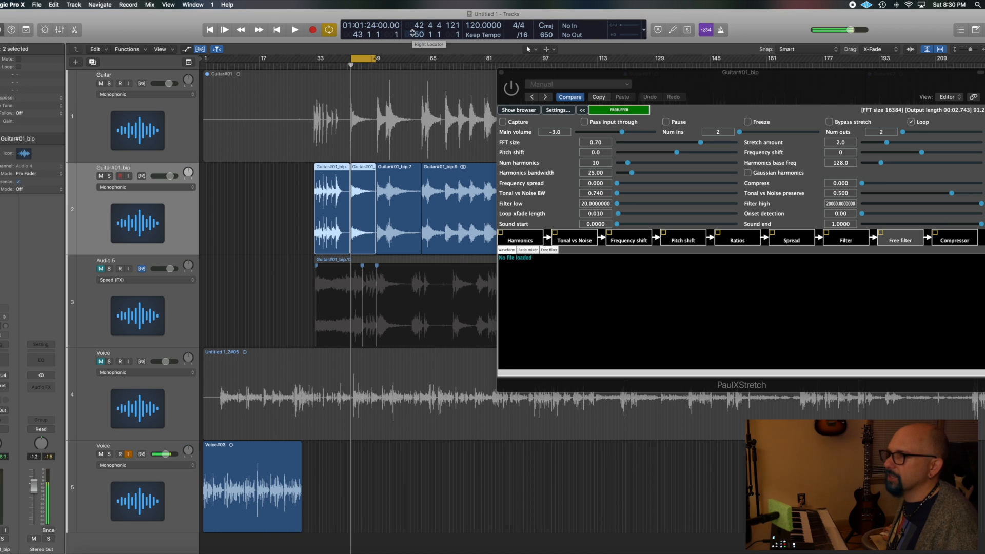
pyautogui.press('.')
pyautogui.press('.')
pyautogui.press('.')
pyautogui.press('.')
pyautogui.press('.')
pyautogui.press('.')
pyautogui.press('.')
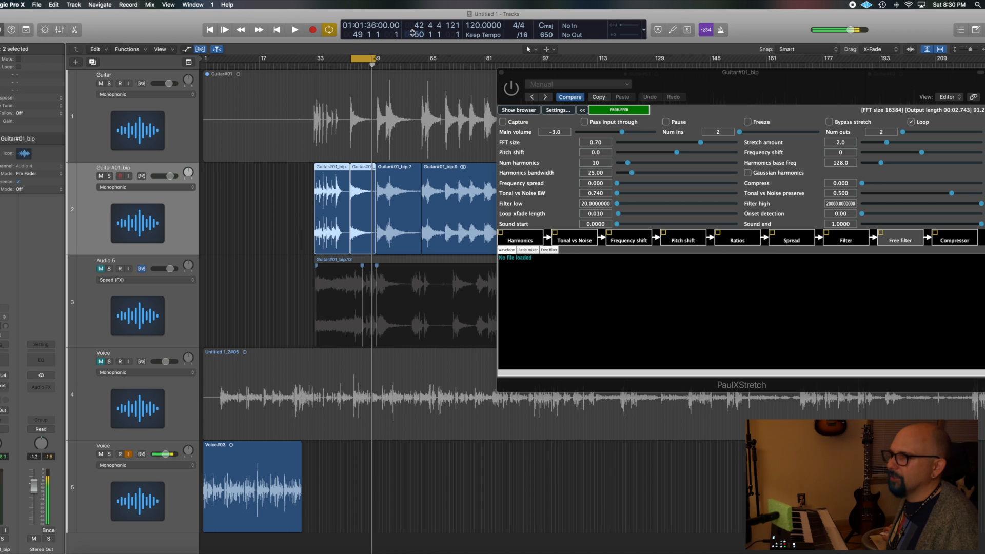
pyautogui.press(',')
pyautogui.press(',')
pyautogui.press(',')
pyautogui.press(',')
pyautogui.press(',')
pyautogui.press(',')
pyautogui.press(',')
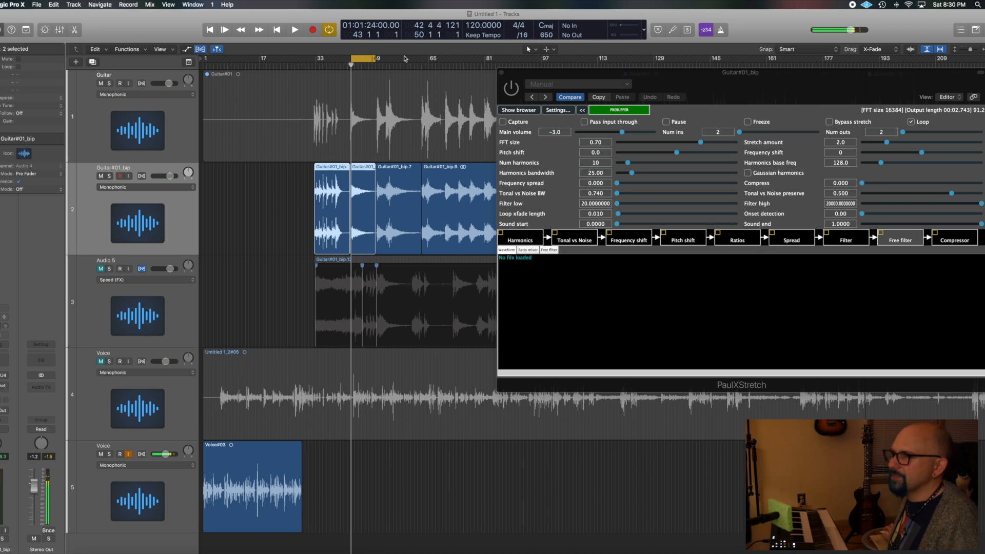
pyautogui.press('space')
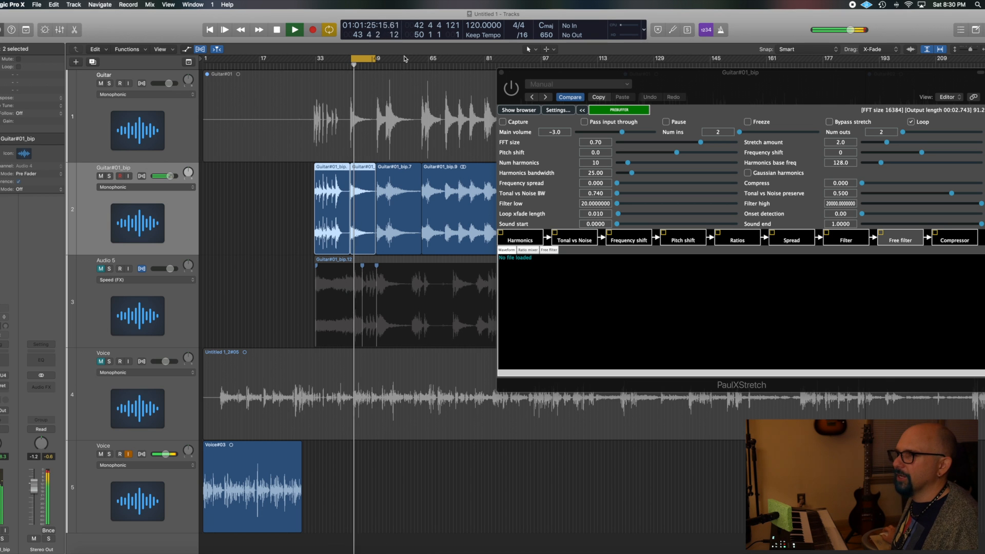
# - Turn PaulXStretch back on, make a first audio capture with it and briefly play the section
pyautogui.click(515, 91)
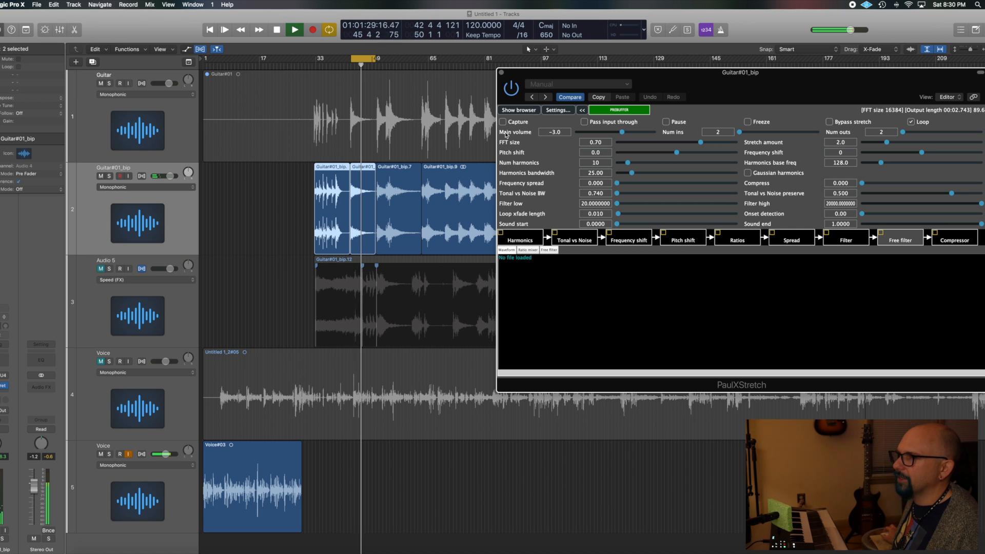
pyautogui.press('space')
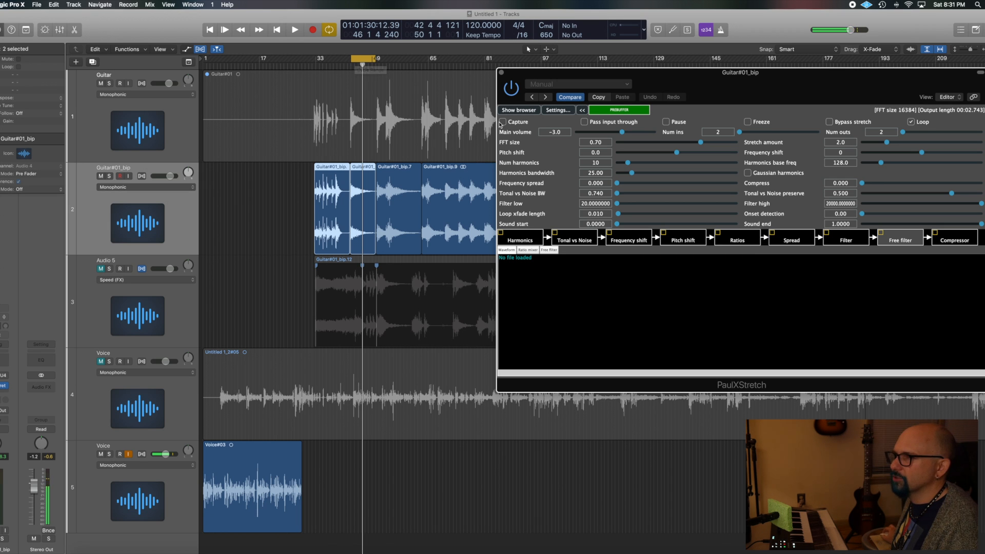
pyautogui.click(503, 123)
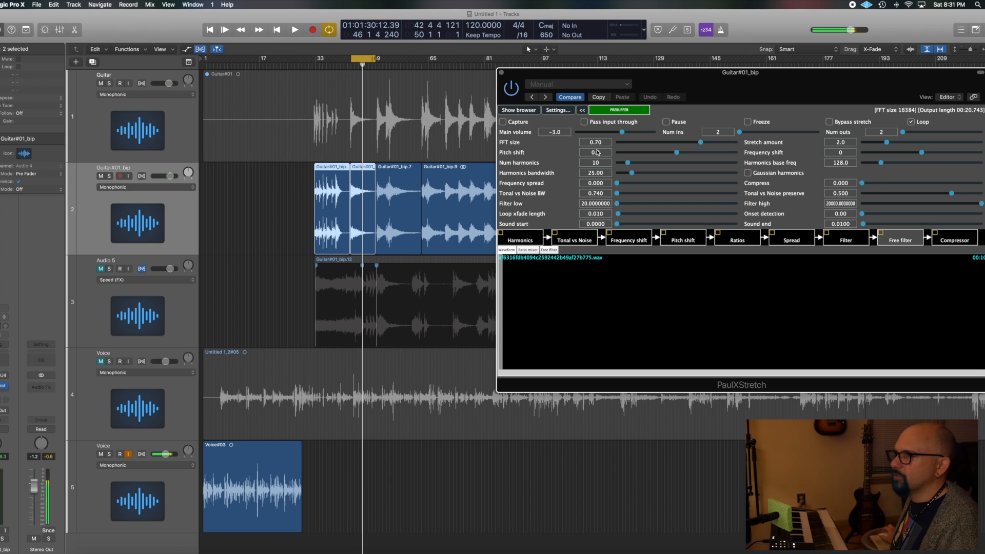
pyautogui.press('space')
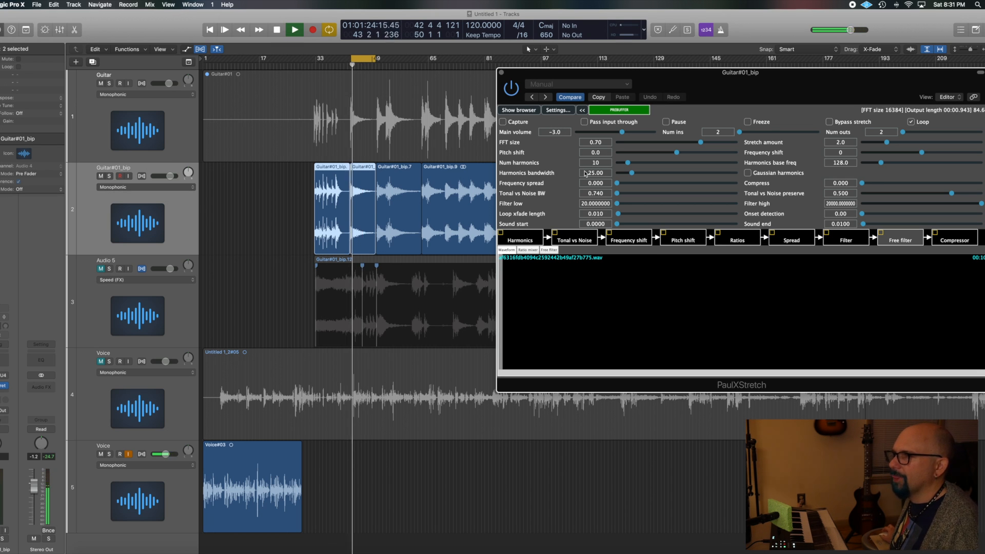
pyautogui.press('space')
# - Enable Capture in PaulXStretch and play the cycled guitar section to record it into the plug-in
pyautogui.click(503, 122)
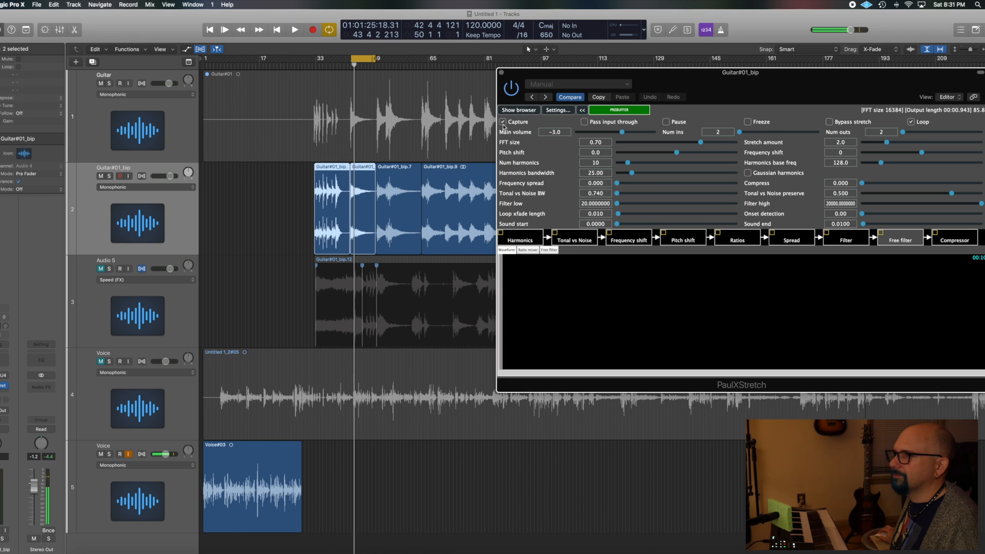
pyautogui.press('space')
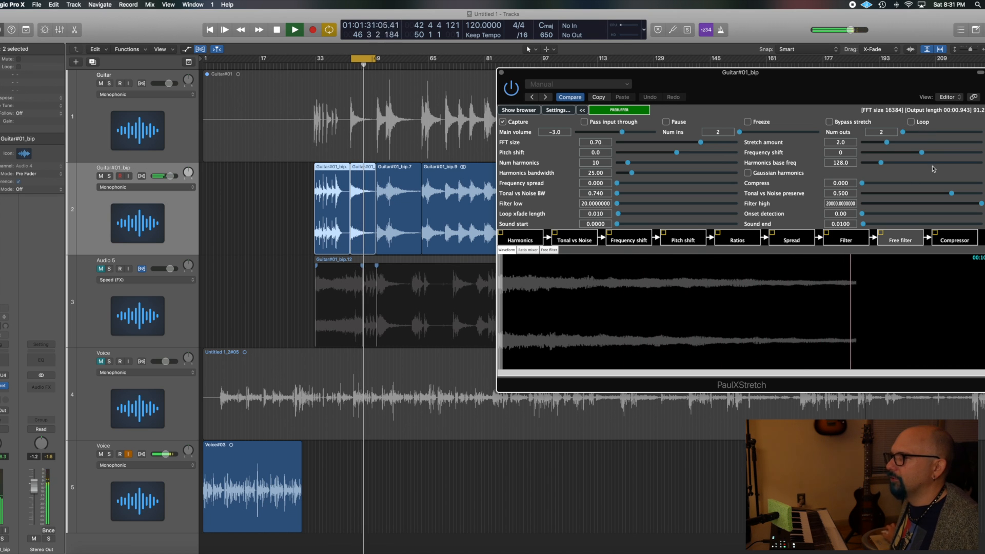
pyautogui.press('space')
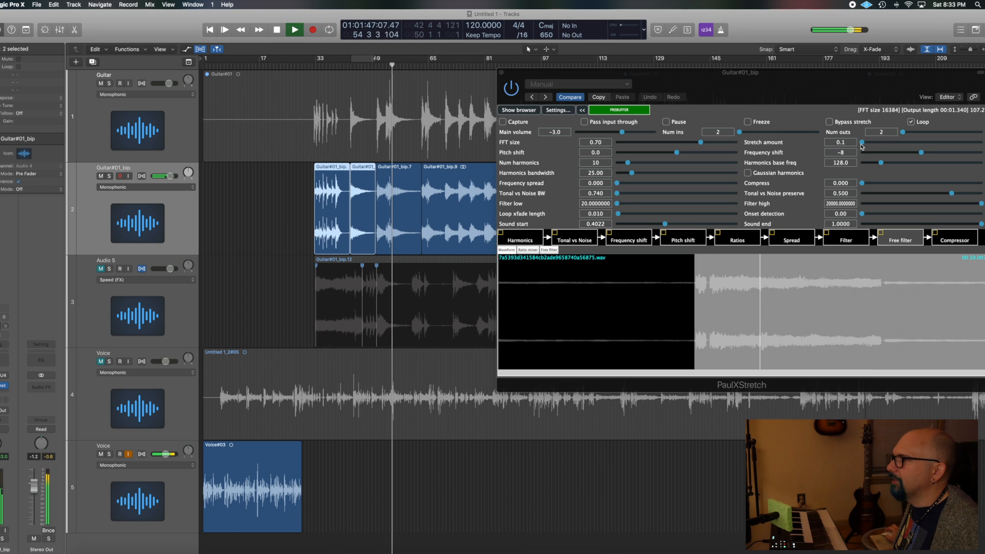
# - Set PaulXStretch's stretch amount to 76.1 and enable Harmonics with 17 harmonics, bandwidth 52.69 and base frequency 93.1
pyautogui.moveTo(881, 144); pyautogui.dragTo(926, 145)
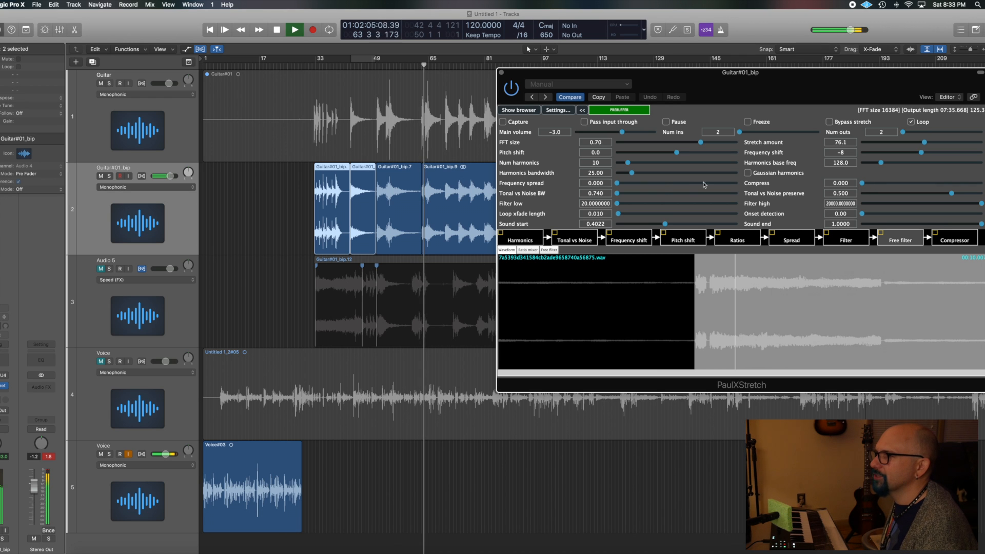
pyautogui.click(501, 233)
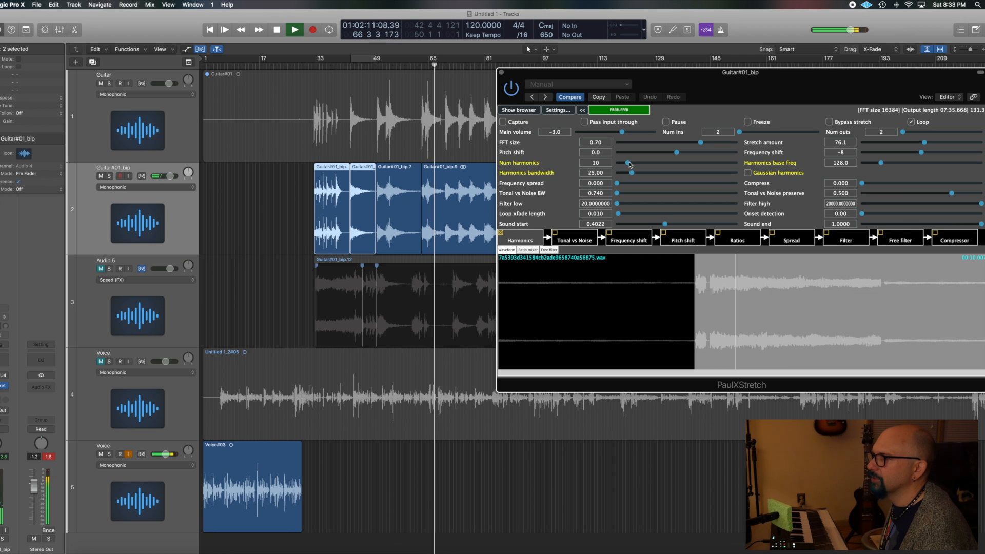
pyautogui.moveTo(630, 164); pyautogui.dragTo(663, 175)
pyautogui.moveTo(889, 168)
pyautogui.mouseDown()
pyautogui.moveTo(899, 164)
pyautogui.moveTo(879, 165)
pyautogui.mouseUp()
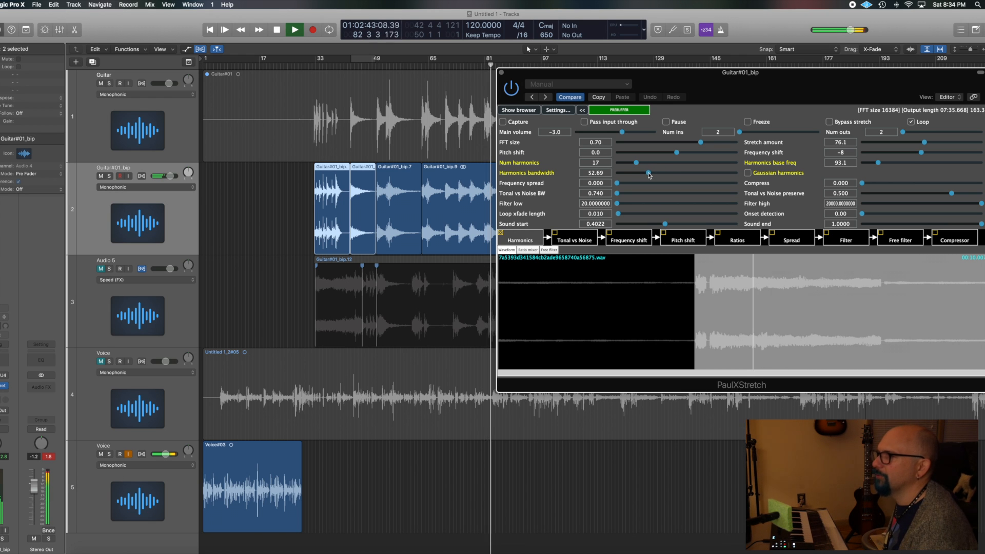
# - Enable Ratios in PaulXStretch and set harmonics bandwidth to 43.83, harmonics base frequency to 92.6 and Compress to 0.562
pyautogui.moveTo(643, 174); pyautogui.dragTo(643, 174)
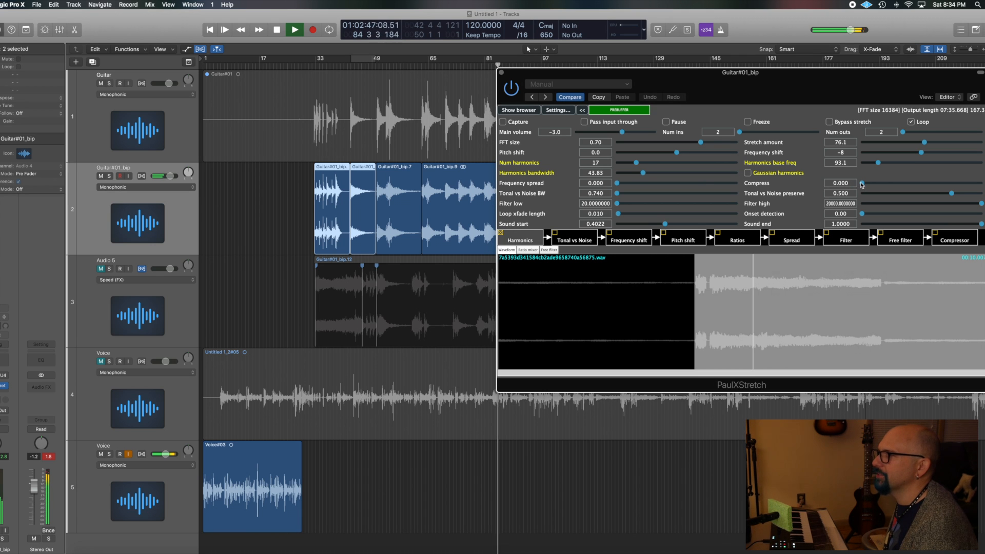
pyautogui.click(718, 232)
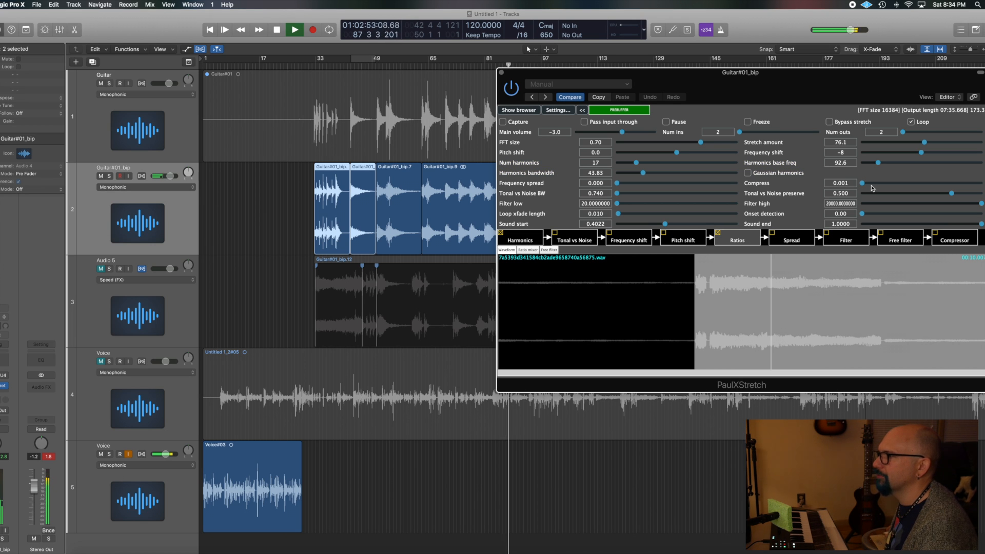
pyautogui.moveTo(872, 187); pyautogui.dragTo(874, 187)
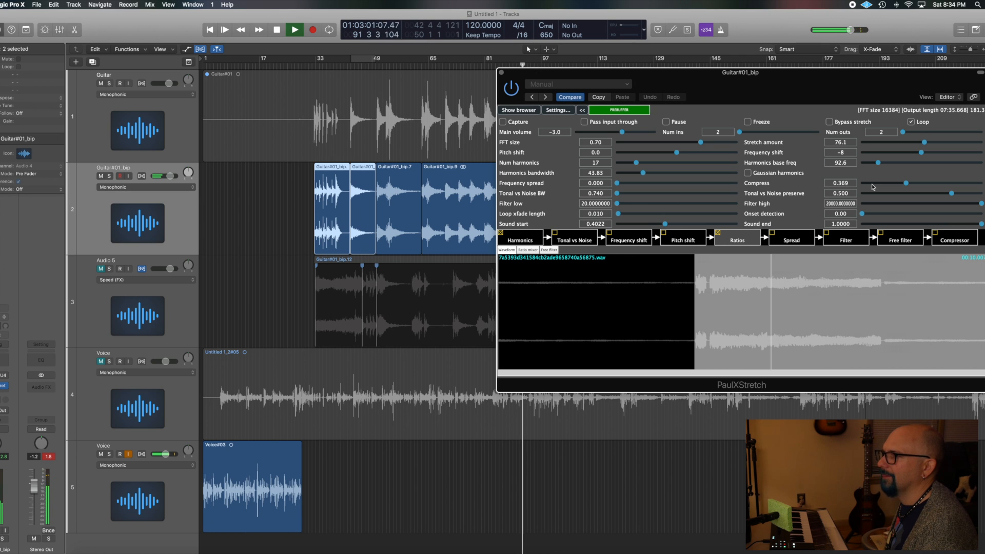
pyautogui.scroll(5, 873, 188)
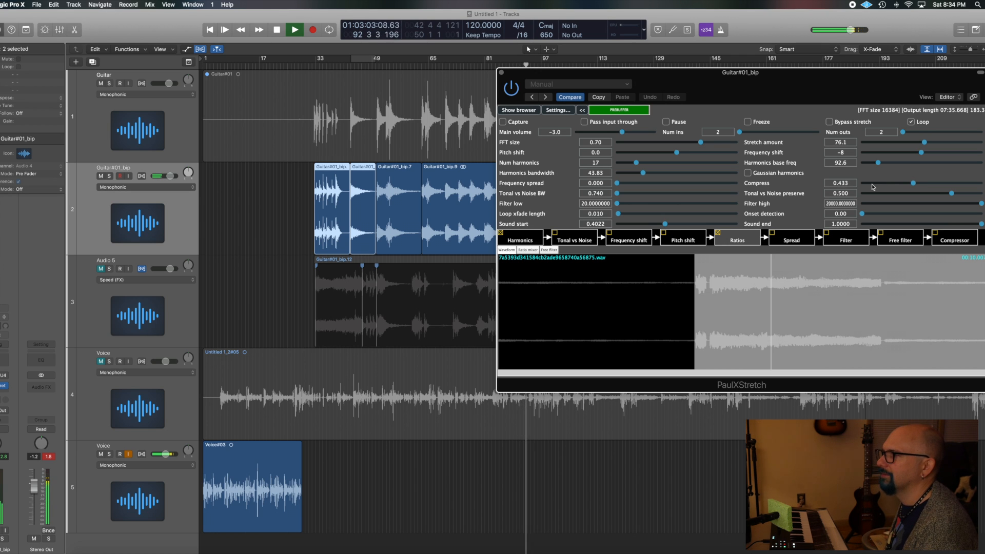
pyautogui.scroll(2, 873, 187)
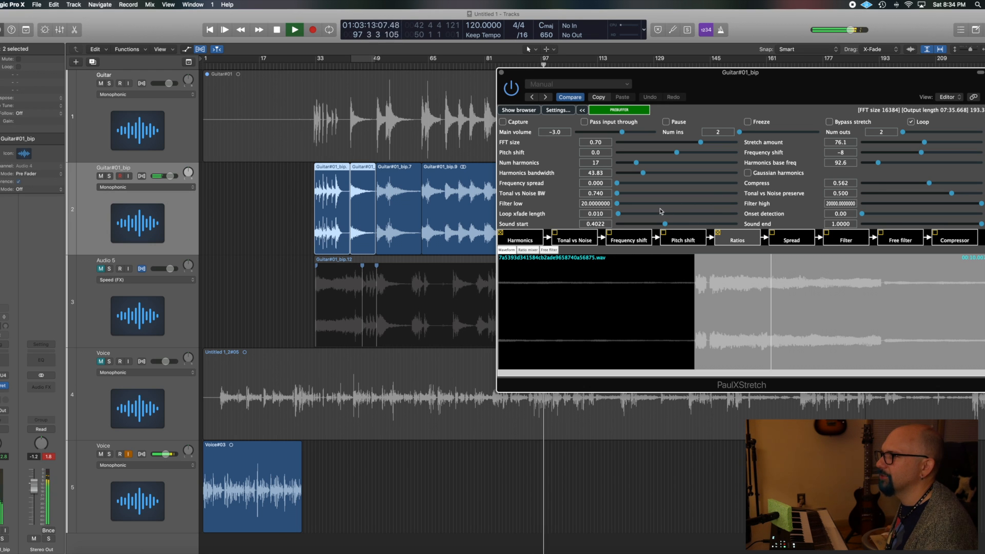
# - Raise PaulXStretch's main volume, first to 0.0 and finally to 9.5
pyautogui.click(557, 132)
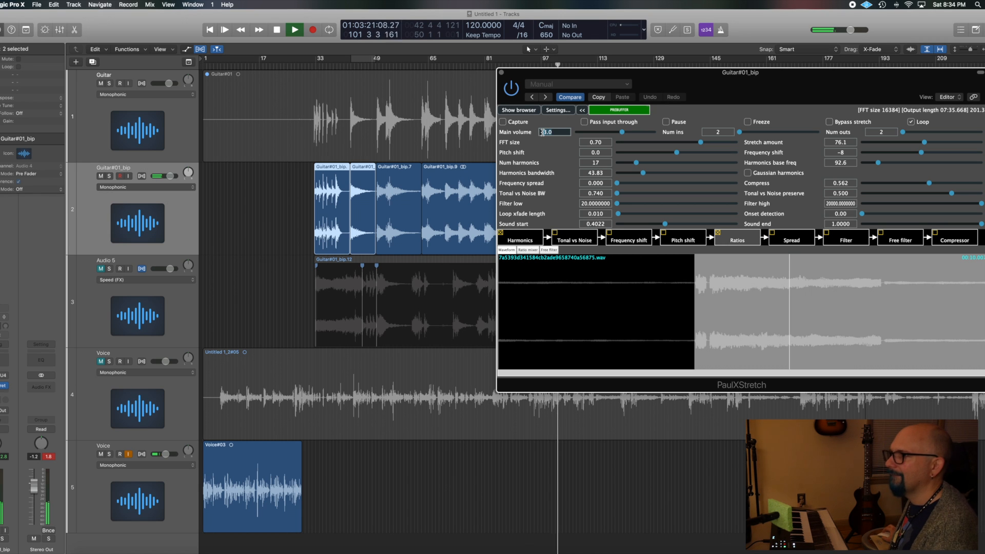
pyautogui.write('0')
pyautogui.press('Return')
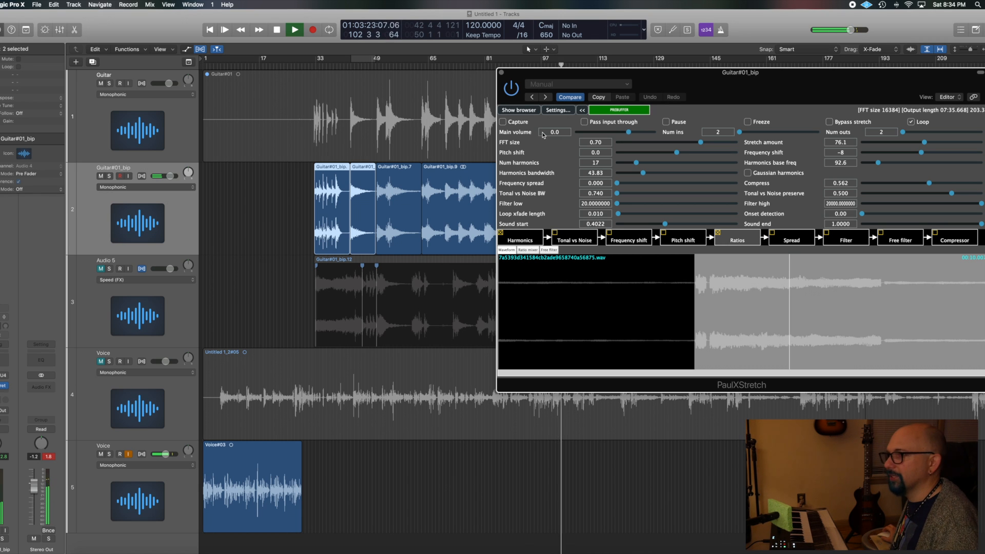
pyautogui.moveTo(629, 132); pyautogui.dragTo(651, 132)
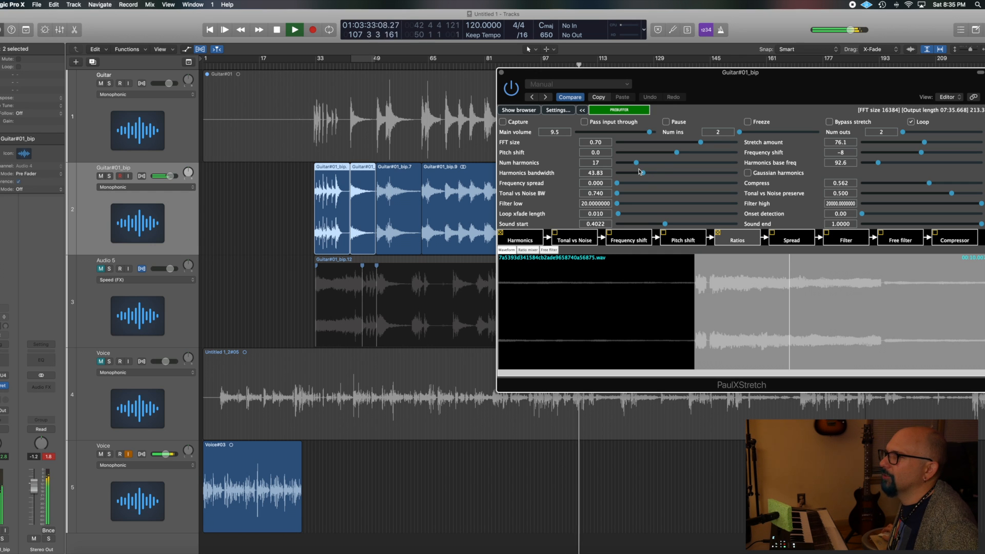
# - Set the number of harmonics to 35, disable the Harmonics module and set the pitch shift to 1.3
pyautogui.moveTo(646, 166); pyautogui.dragTo(661, 165)
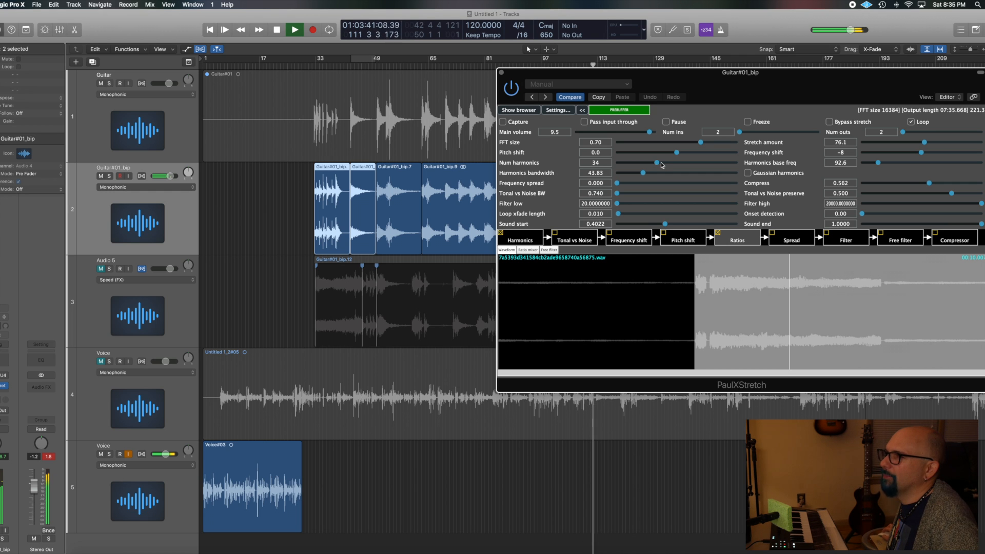
pyautogui.scroll(2, 662, 165)
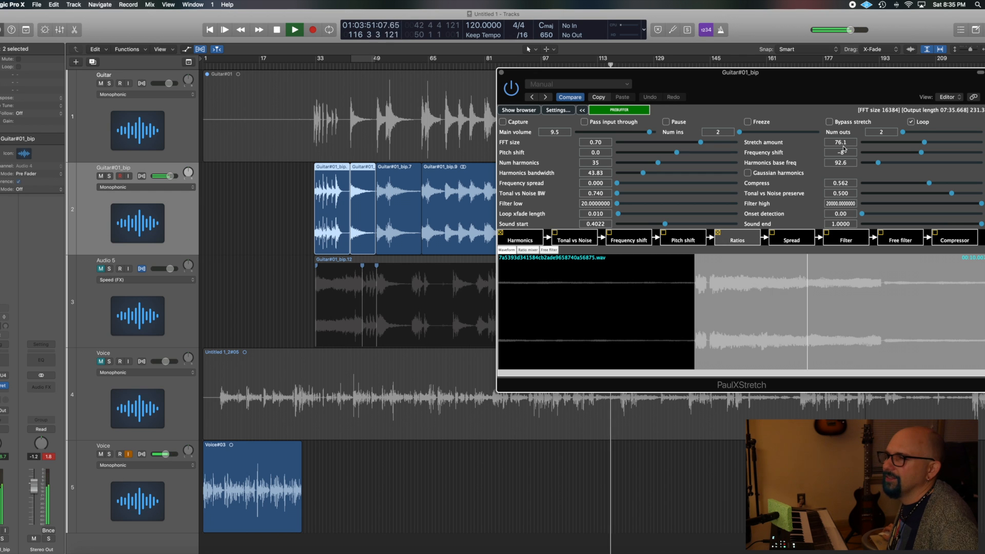
pyautogui.click(503, 237)
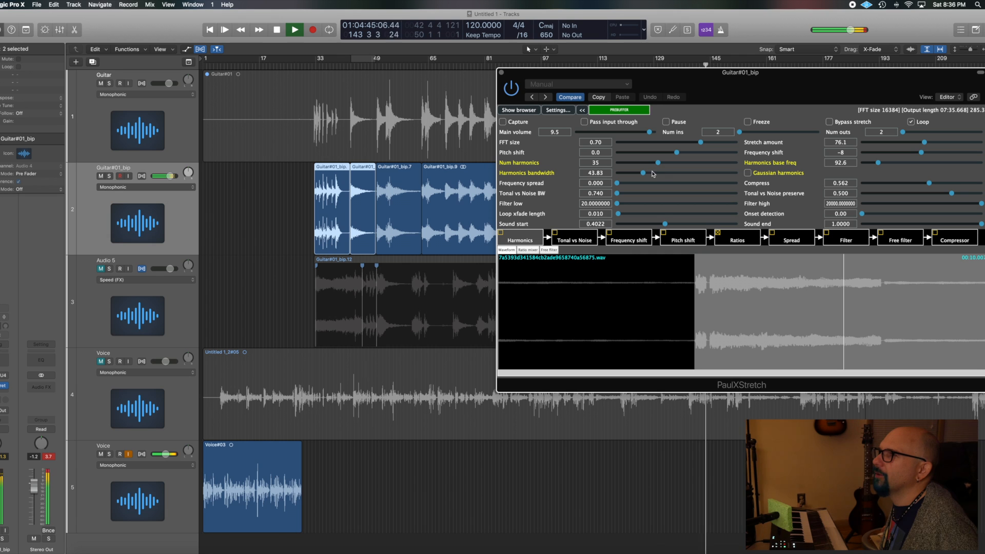
pyautogui.scroll(1, 650, 153)
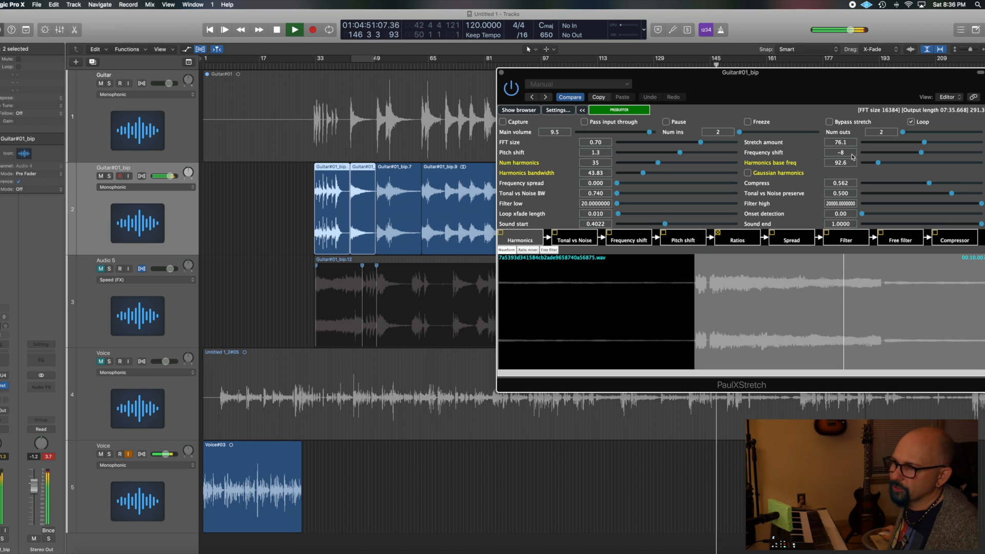
# - Insert a stereo Chorus after PaulXStretch on the Guitar#01_bip track
pyautogui.click(2, 394)
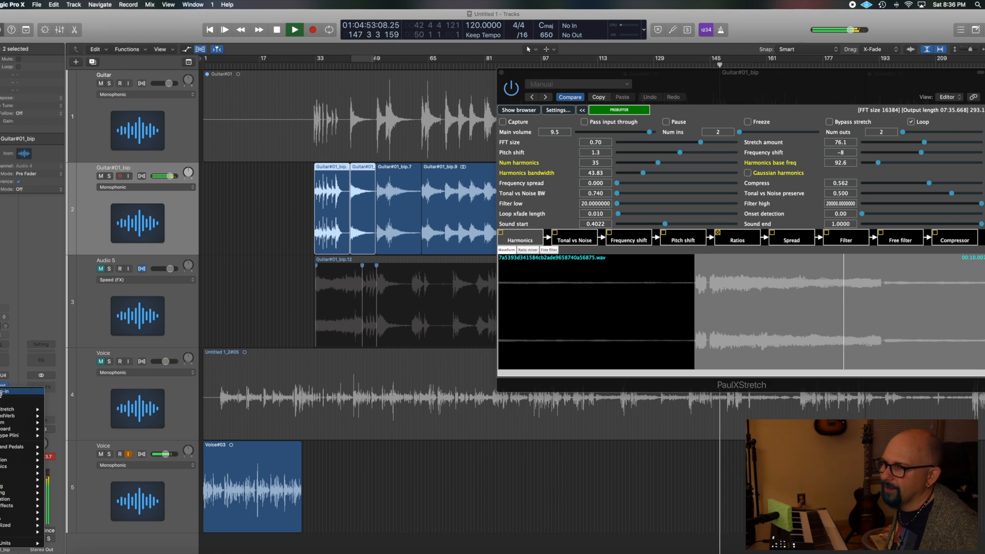
pyautogui.moveTo(6, 429)
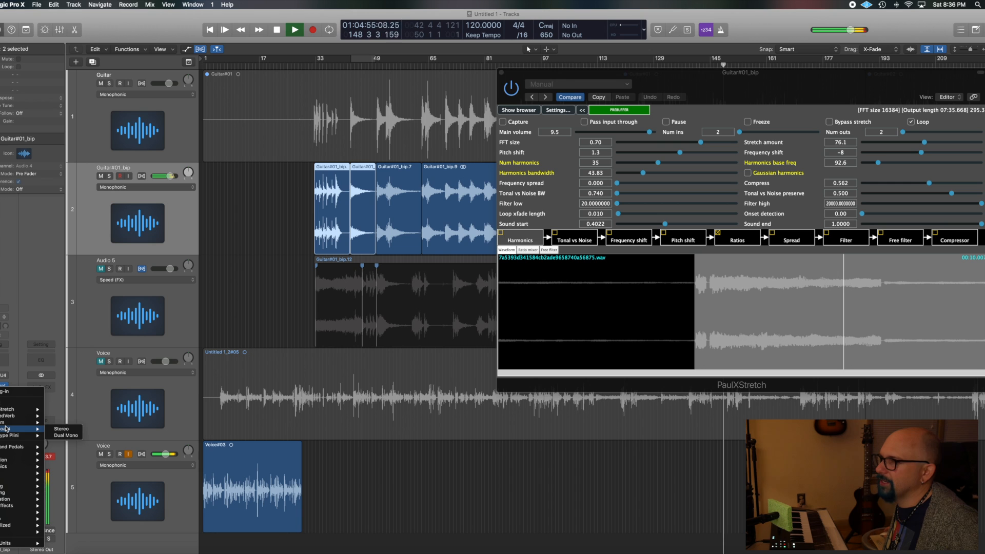
pyautogui.moveTo(13, 499)
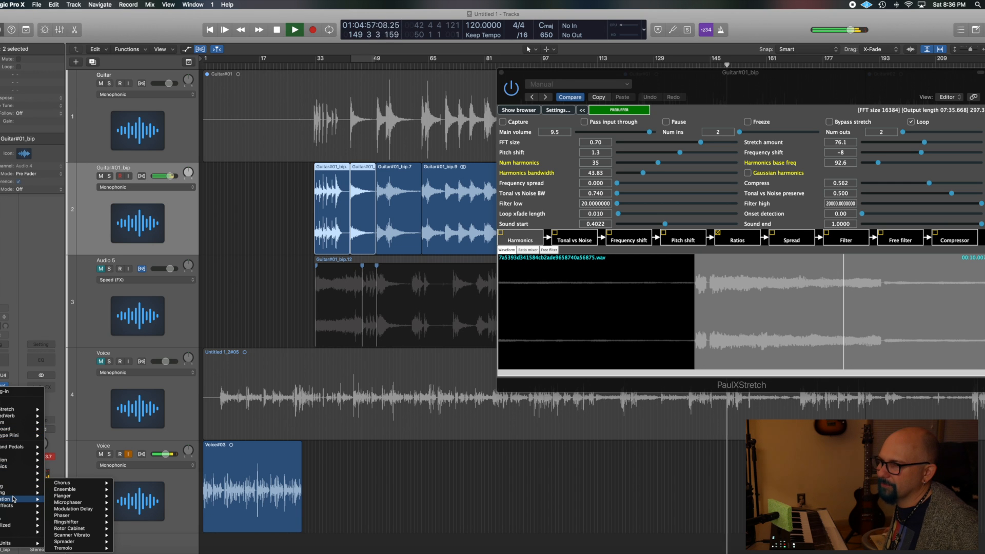
pyautogui.moveTo(71, 483)
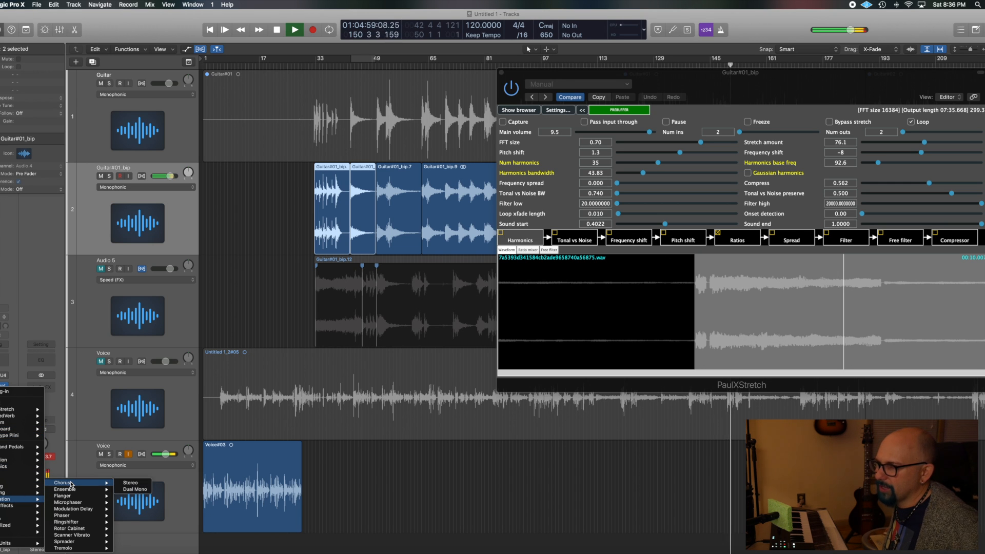
pyautogui.click(126, 484)
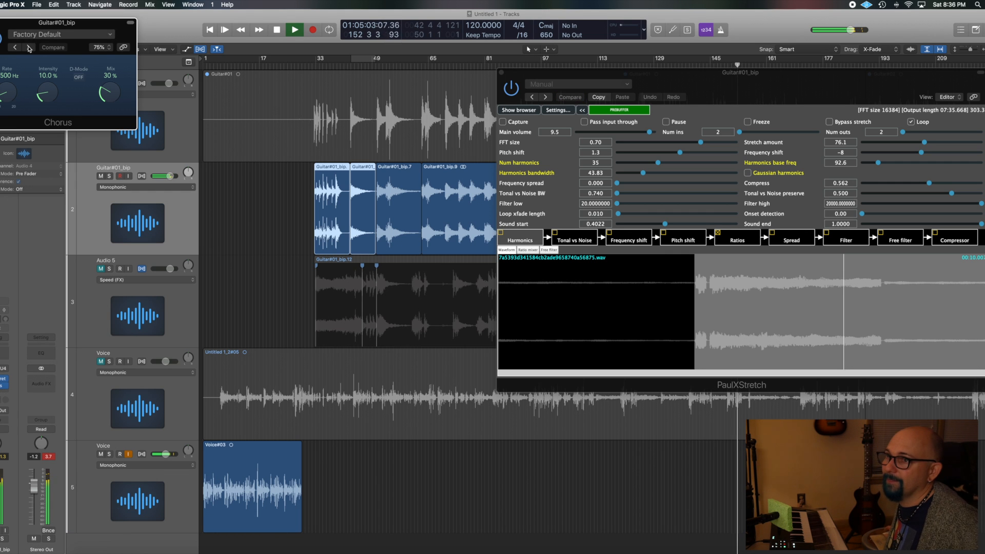
# - Raise the Chorus rate and set its intensity to 52% and its mix to 61%
pyautogui.moveTo(11, 97); pyautogui.dragTo(10, 36)
pyautogui.moveTo(57, 98); pyautogui.dragTo(54, 43)
pyautogui.moveTo(11, 91); pyautogui.dragTo(8, 112)
pyautogui.moveTo(94, 89); pyautogui.dragTo(109, 58)
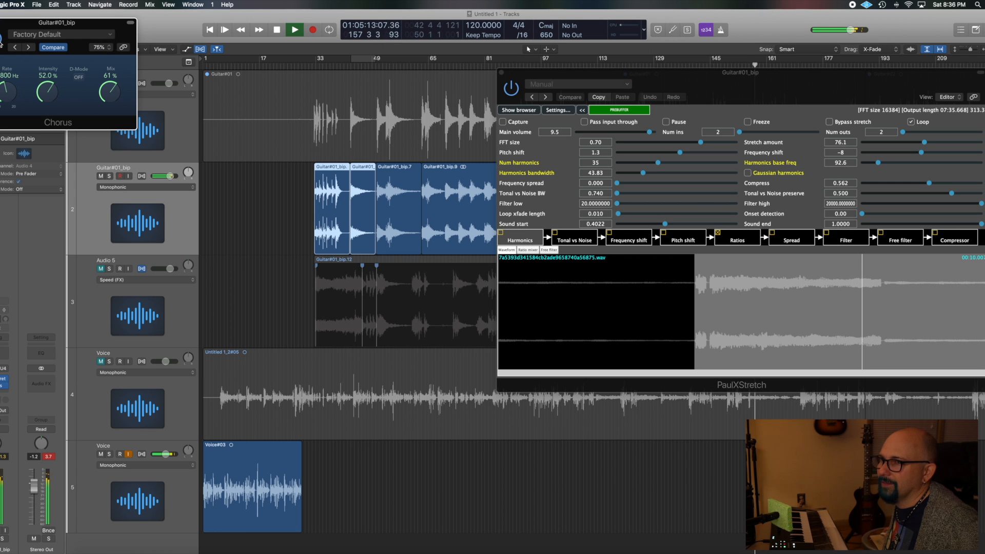
# - Load the Guitar Summer preset in the Chorus and close its window
pyautogui.click(36, 34)
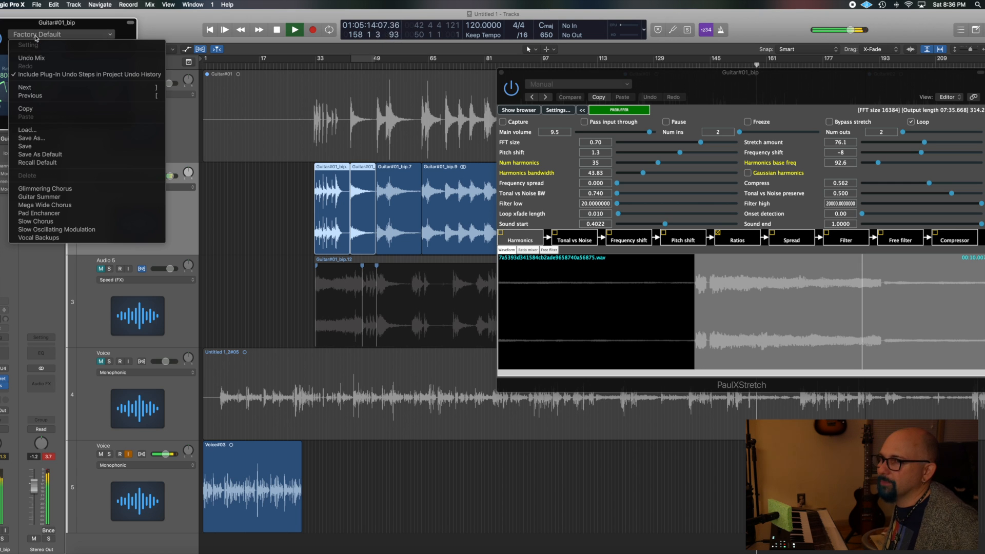
pyautogui.click(70, 197)
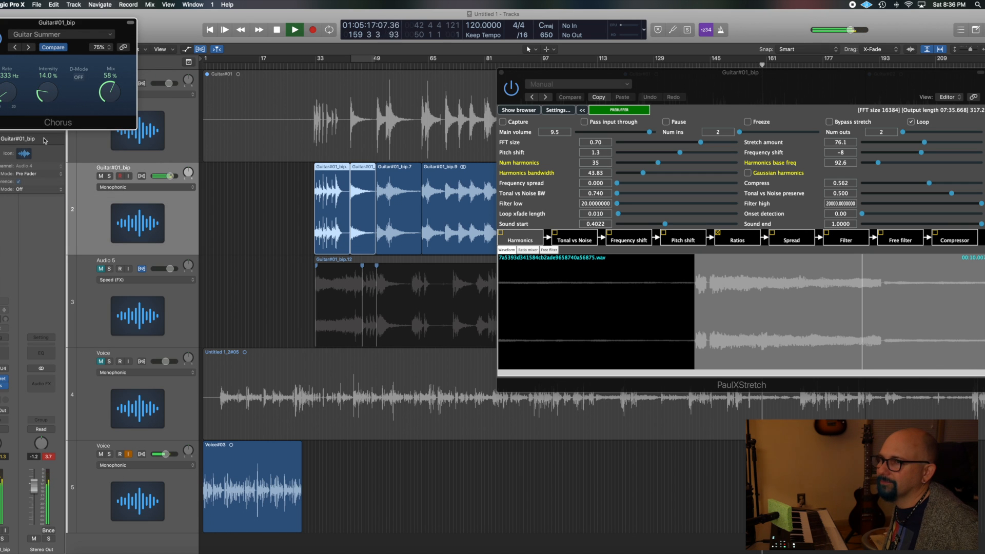
pyautogui.click(0, 22)
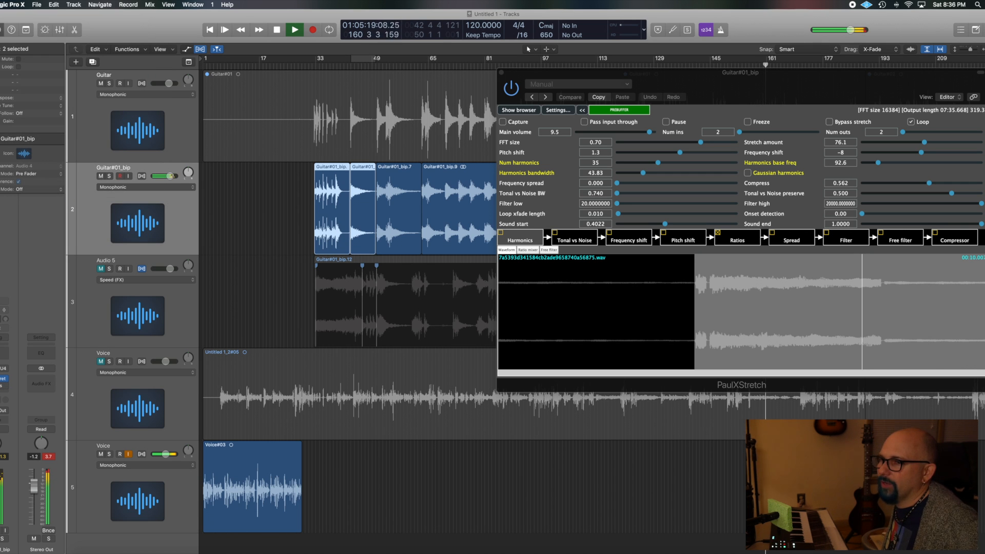
# - Insert the stereo Waves H-Reverb long (s) after the Chorus on the Guitar#01_bip track
pyautogui.click(7, 392)
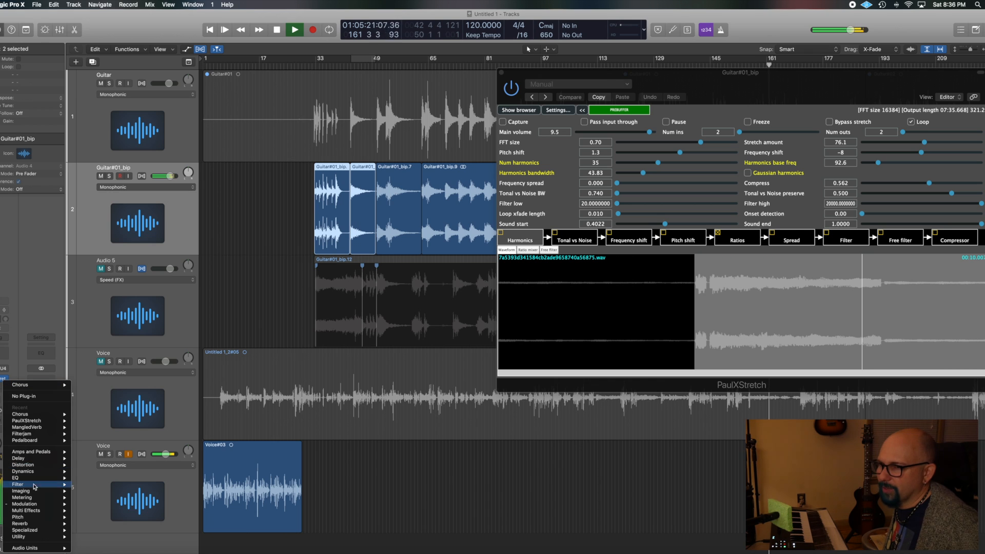
pyautogui.moveTo(37, 522)
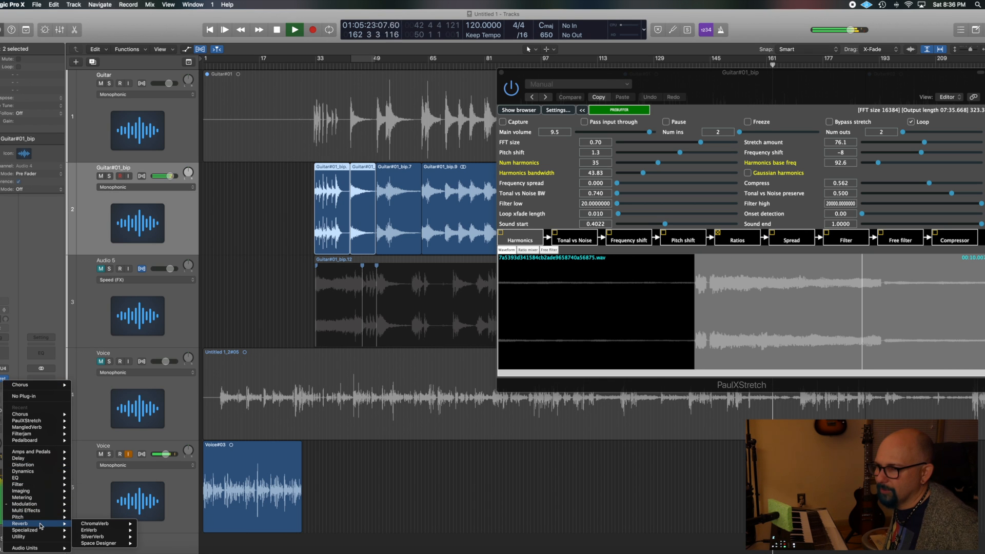
pyautogui.moveTo(41, 548)
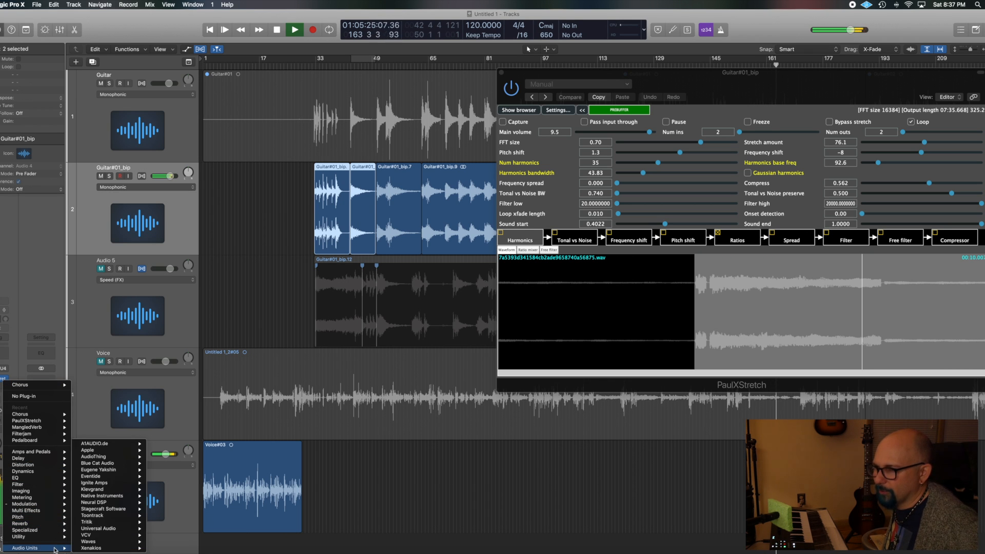
pyautogui.moveTo(111, 545)
pyautogui.moveTo(187, 542)
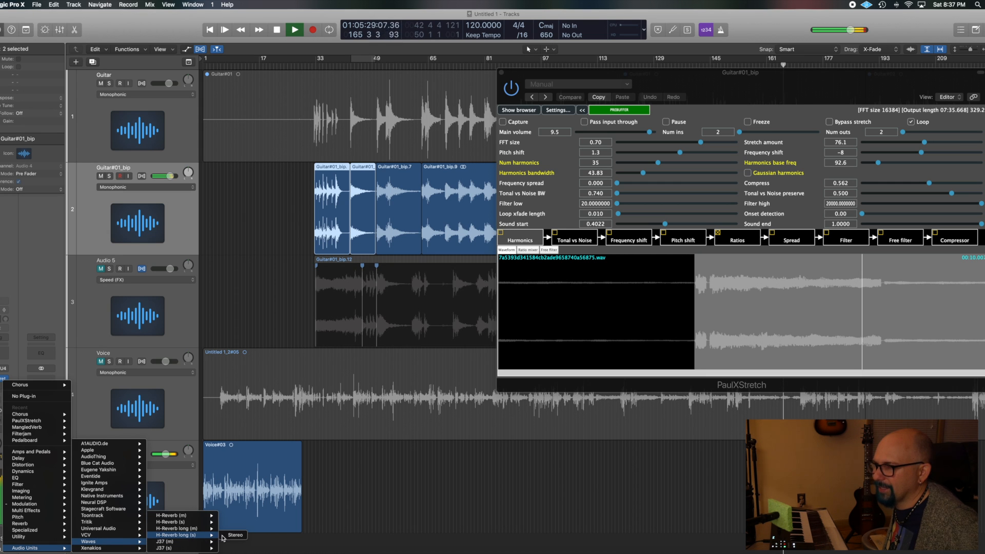
pyautogui.click(234, 535)
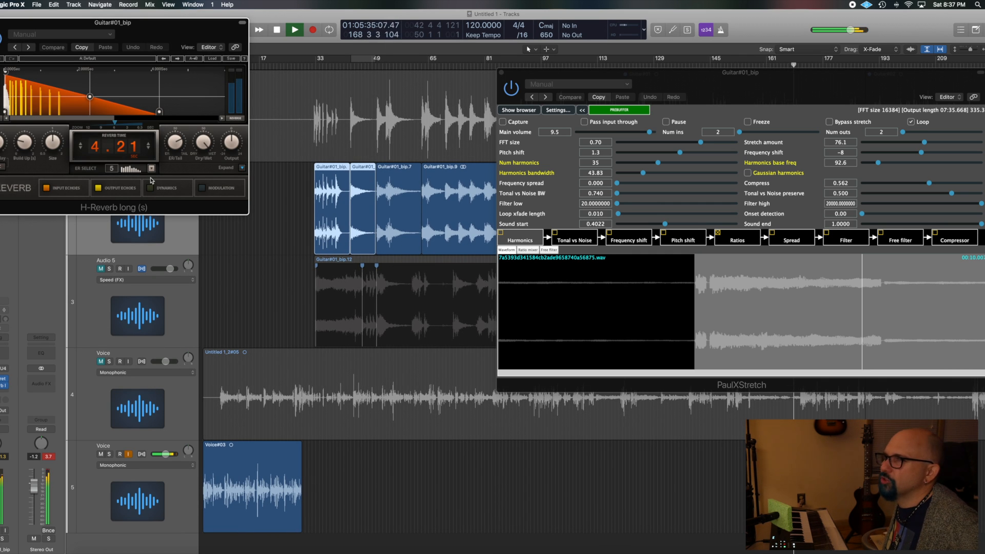
# - Adjust H-Reverb's Dry/Wet, ER/Tail, Build Up and Size, and turn off Input Echoes
pyautogui.moveTo(201, 146); pyautogui.dragTo(176, 138)
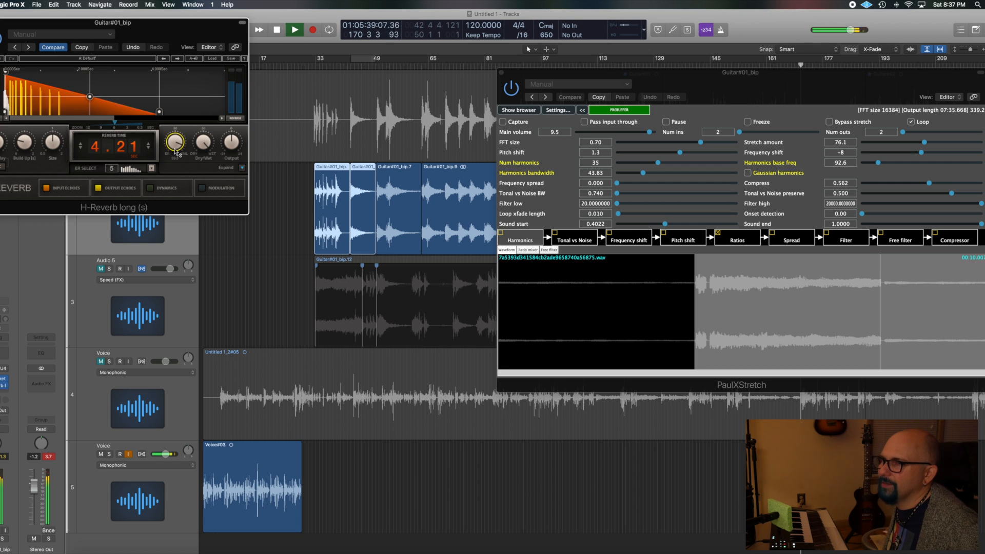
pyautogui.moveTo(27, 145); pyautogui.dragTo(27, 137)
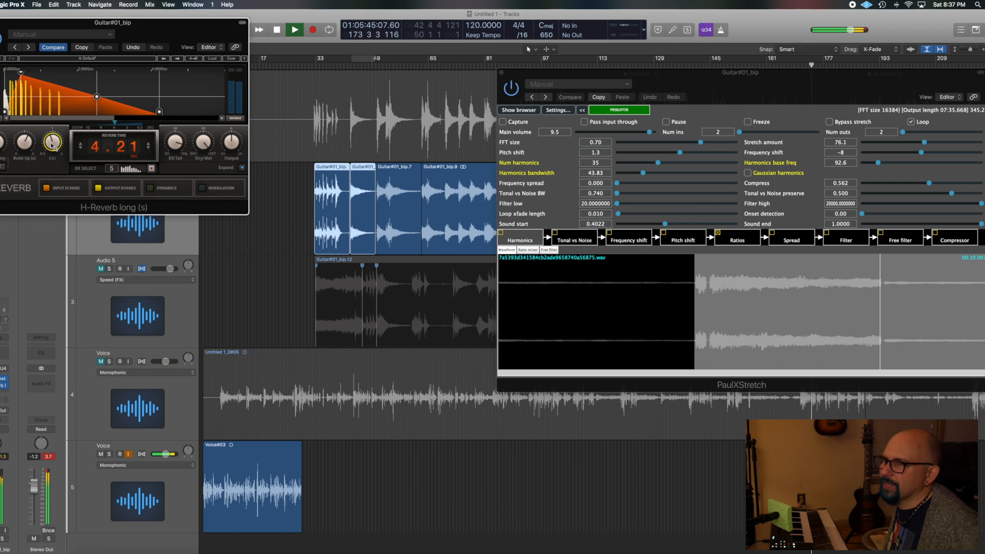
pyautogui.click(48, 189)
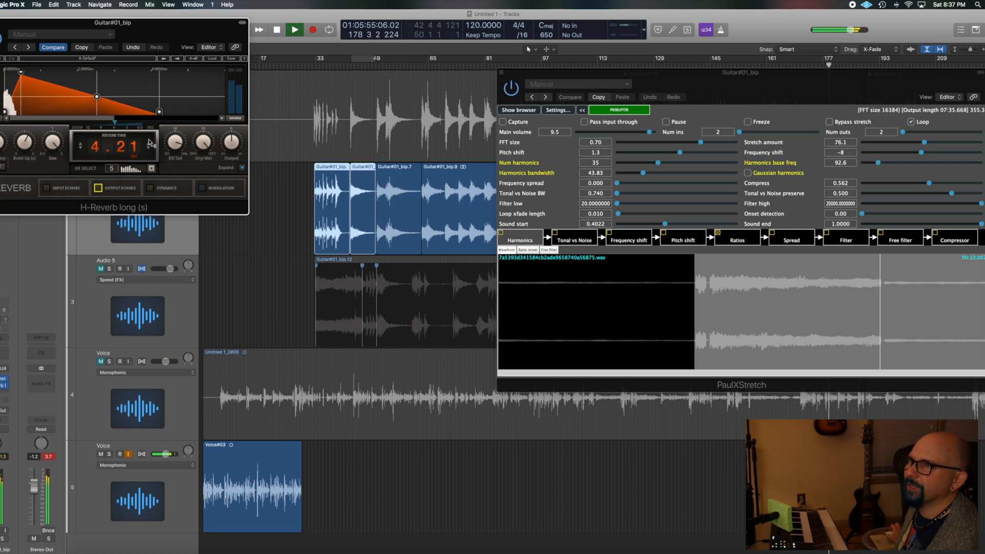
# - Expand H-Reverb's extra controls, adjust its modulation and drive, and switch Analog on
pyautogui.click(242, 168)
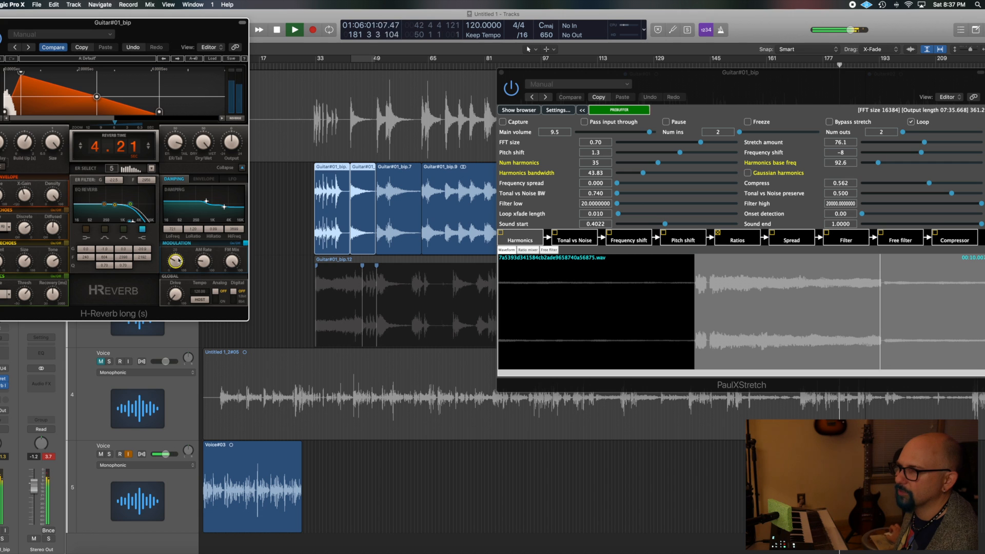
pyautogui.click(205, 261)
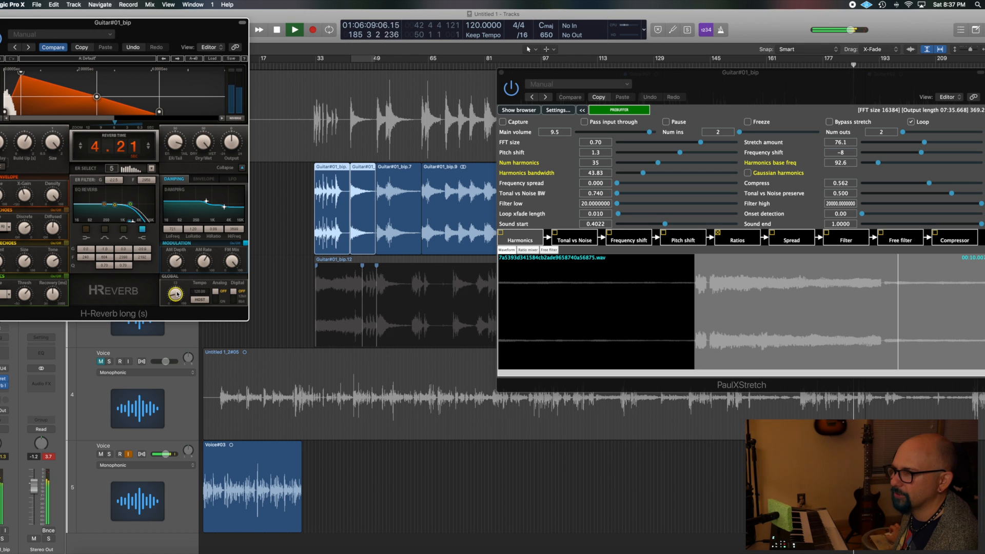
pyautogui.click(215, 301)
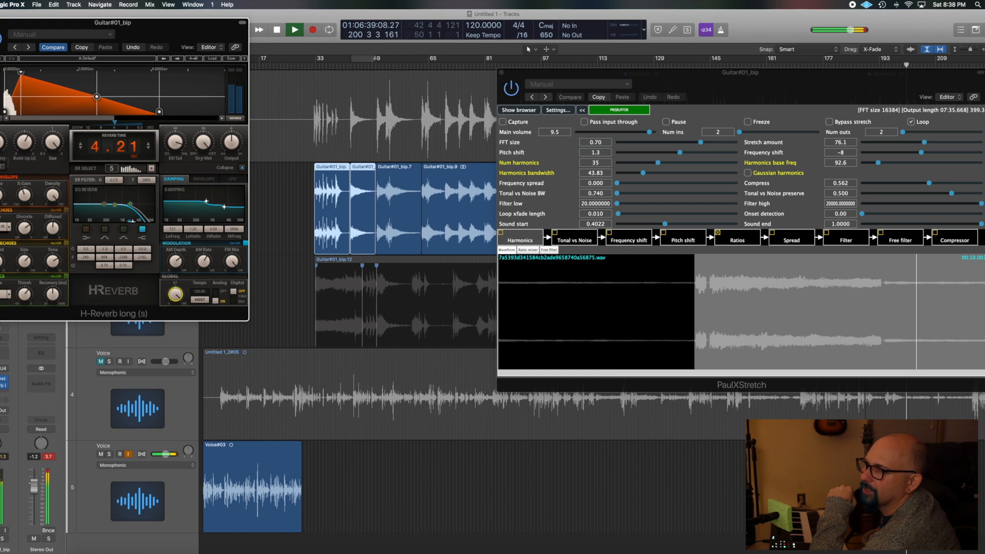
# - Engage H-Reverb's Digital mode, lengthen the reverb's pre-delay and close the plug-in window
pyautogui.moveTo(232, 296); pyautogui.dragTo(233, 301)
pyautogui.click(234, 302)
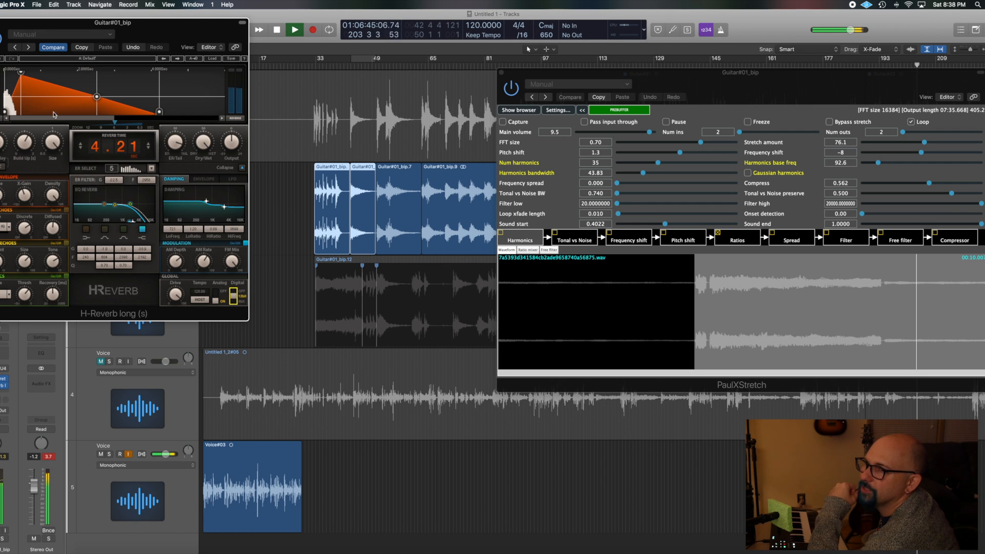
pyautogui.moveTo(2, 143); pyautogui.dragTo(2, 127)
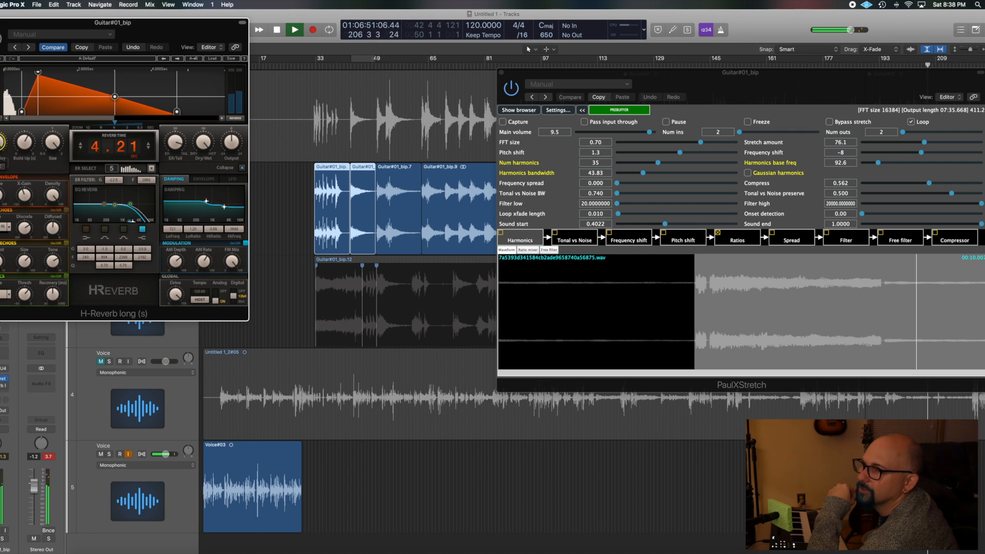
pyautogui.press('super+w')
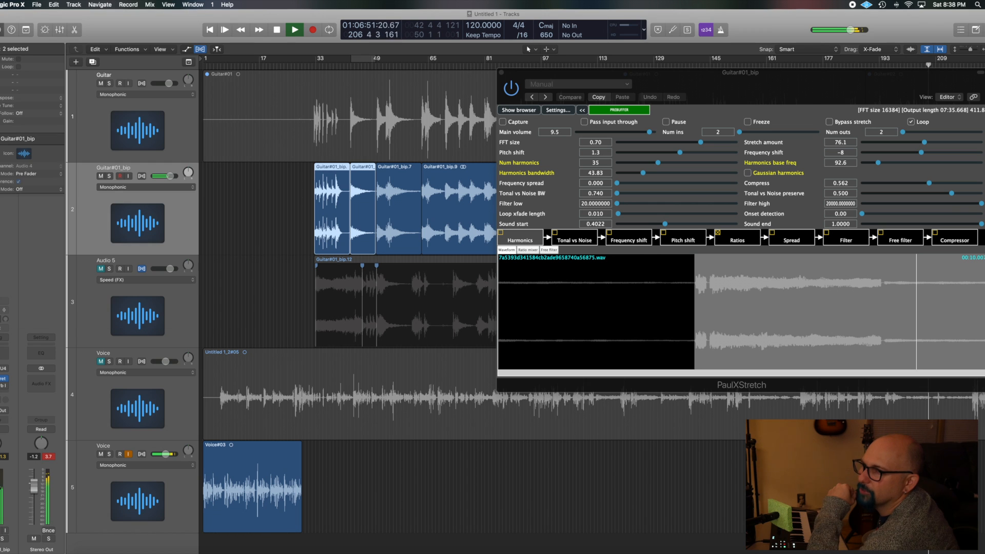
# - Insert the stereo SubBass plug-in after H-Reverb on the Guitar#01_bip track
pyautogui.click(6, 386)
pyautogui.moveTo(37, 534)
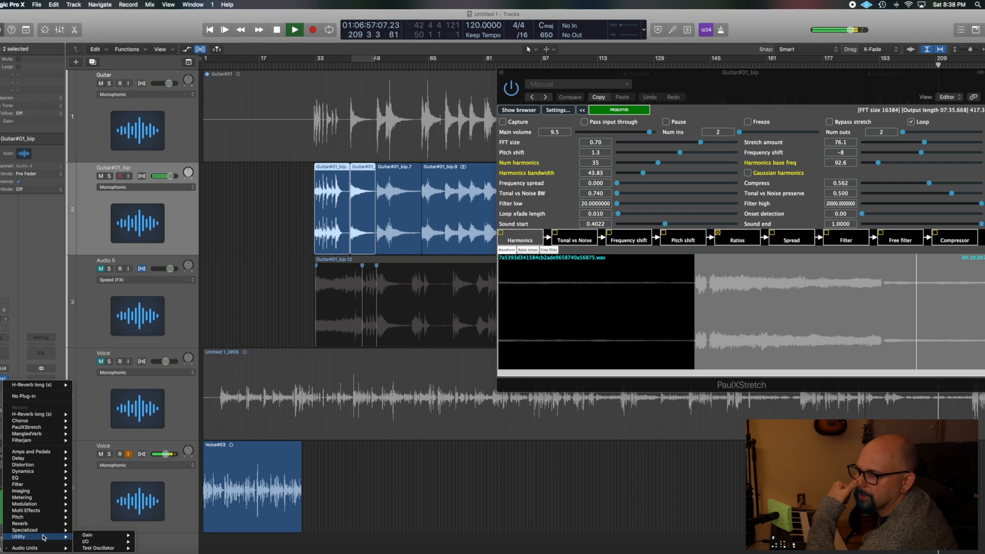
pyautogui.moveTo(80, 535)
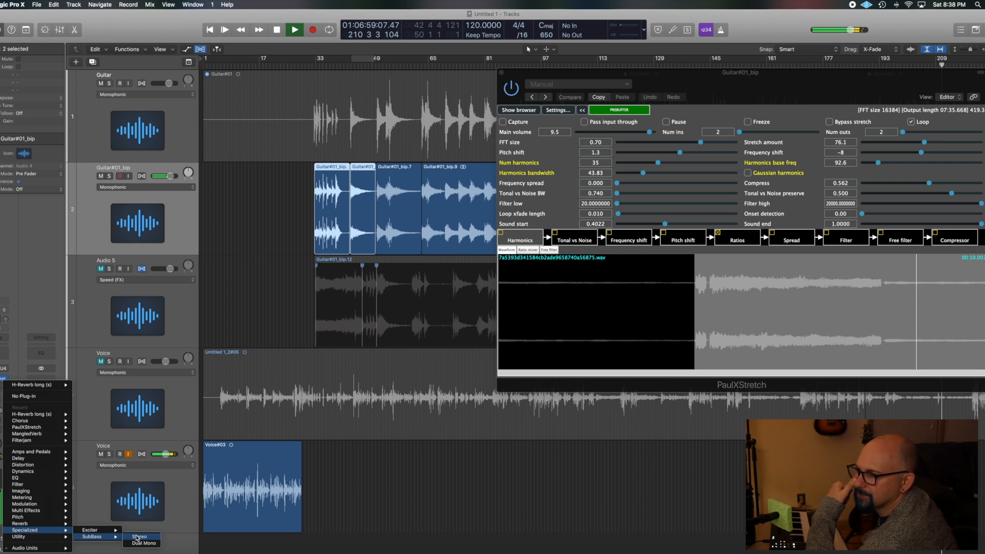
pyautogui.click(137, 537)
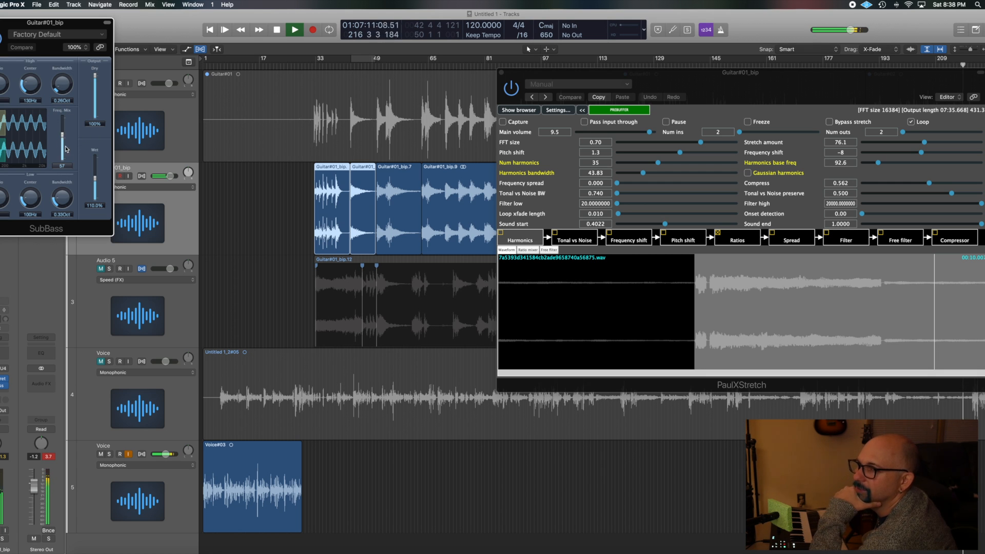
# - Raise SubBass's Wet level to 500%, lower the low band's center, widen its bandwidth and close the plug-in window
pyautogui.moveTo(96, 182); pyautogui.dragTo(96, 159)
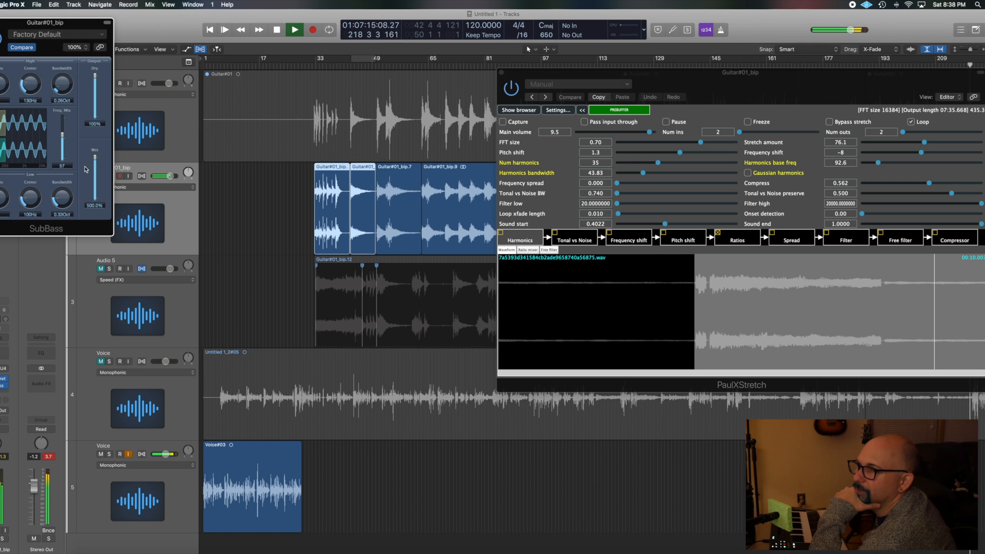
pyautogui.moveTo(2, 198); pyautogui.dragTo(63, 192)
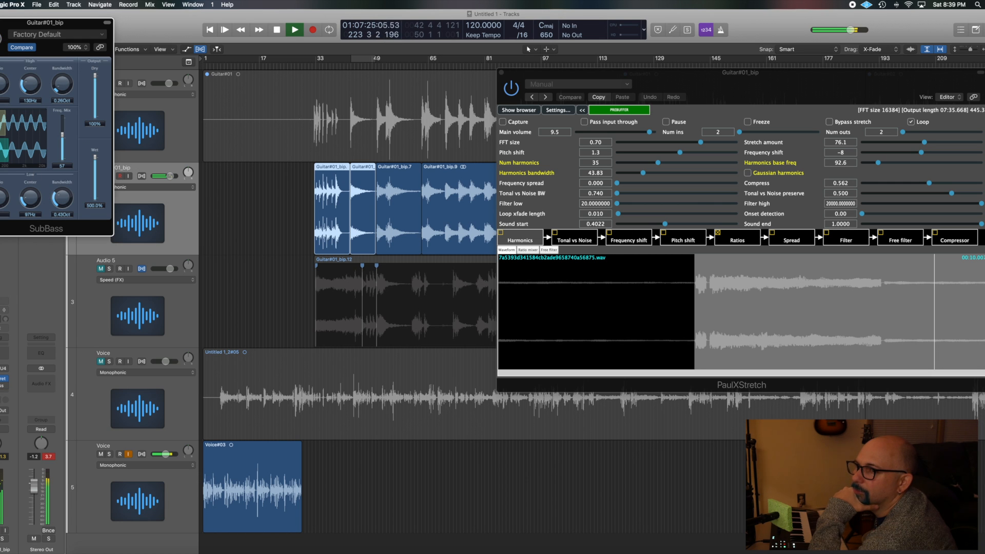
pyautogui.click(0, 23)
# - Insert the stereo A1TriggerGate Audio Unit from A1AUDIO.de after SubBass on the Guitar#01_bip track
pyautogui.click(8, 386)
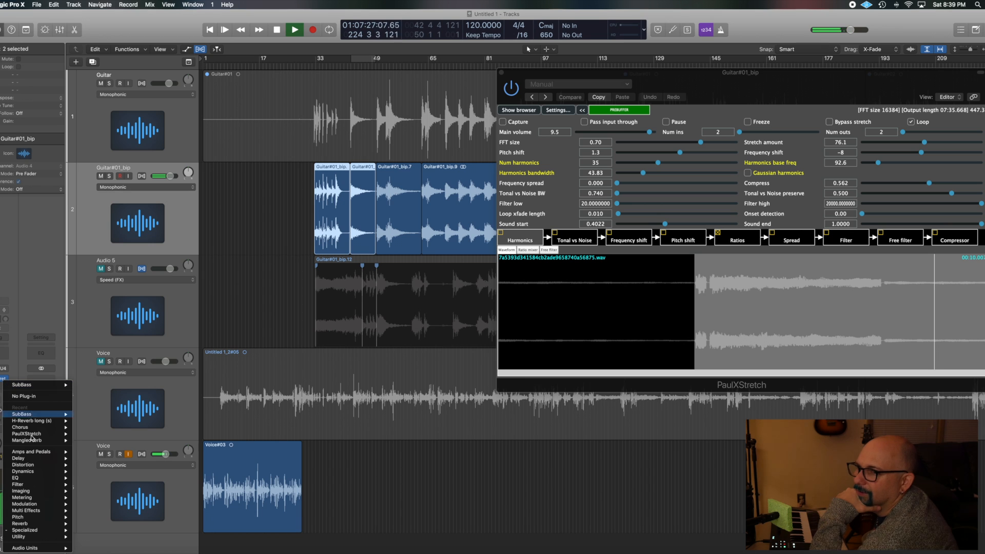
pyautogui.moveTo(45, 474)
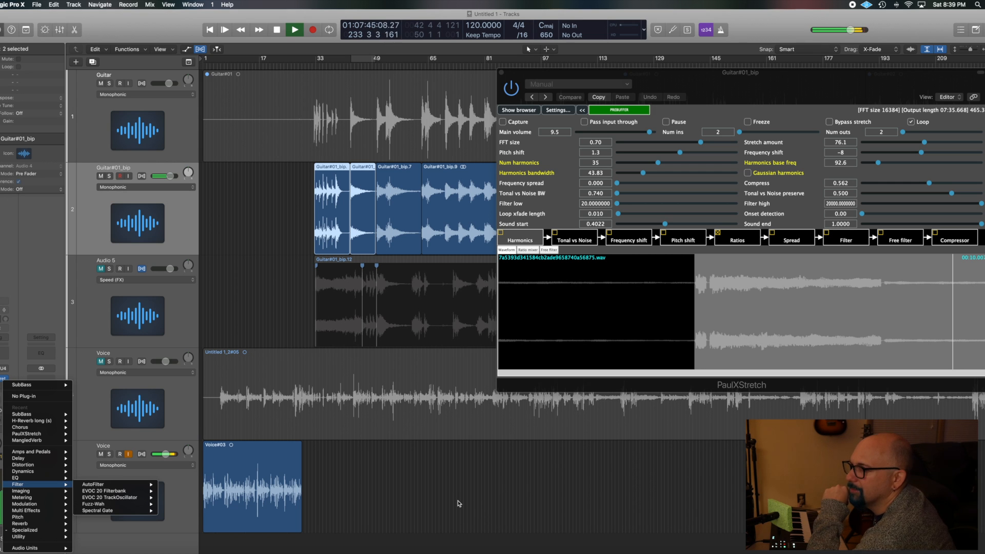
pyautogui.moveTo(27, 491)
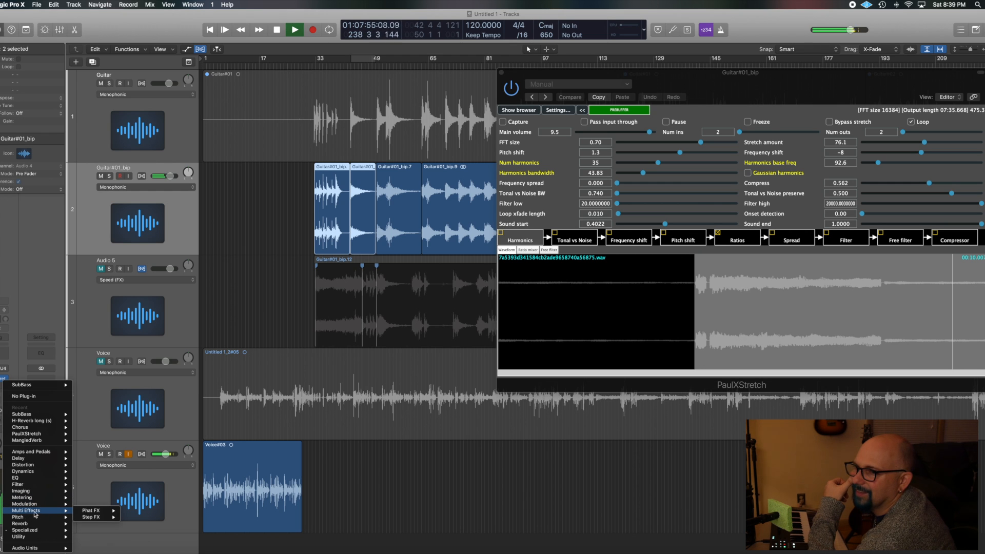
pyautogui.moveTo(48, 548)
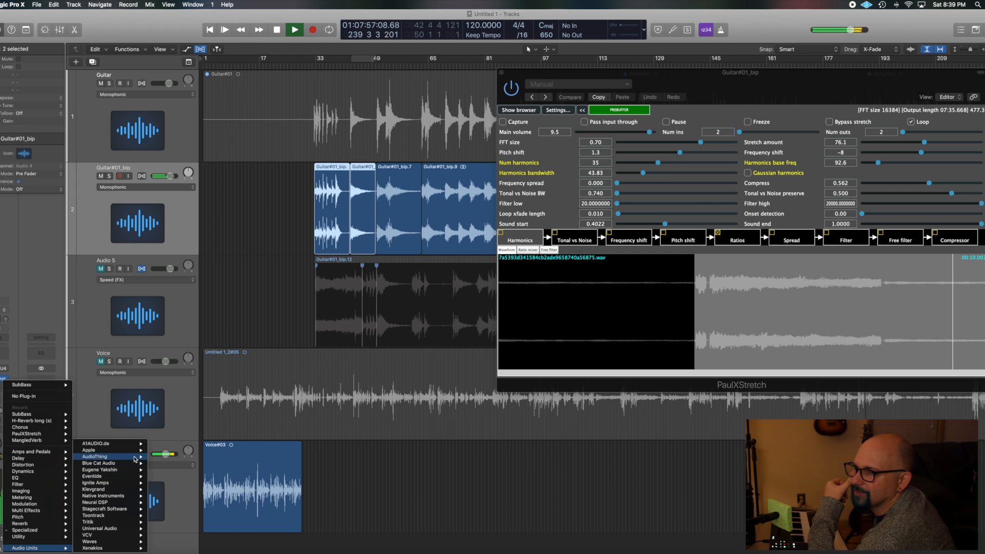
pyautogui.moveTo(129, 448)
pyautogui.moveTo(172, 450)
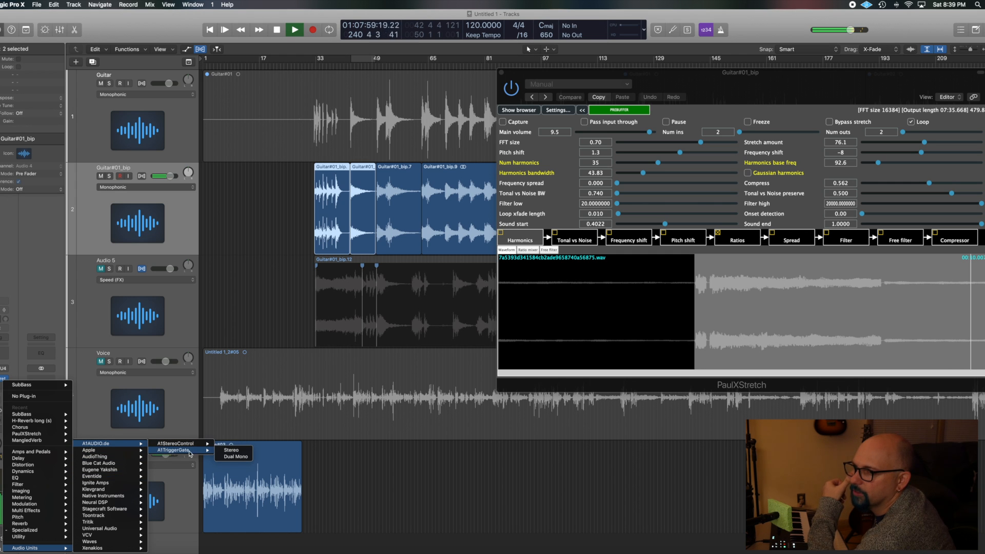
pyautogui.click(232, 450)
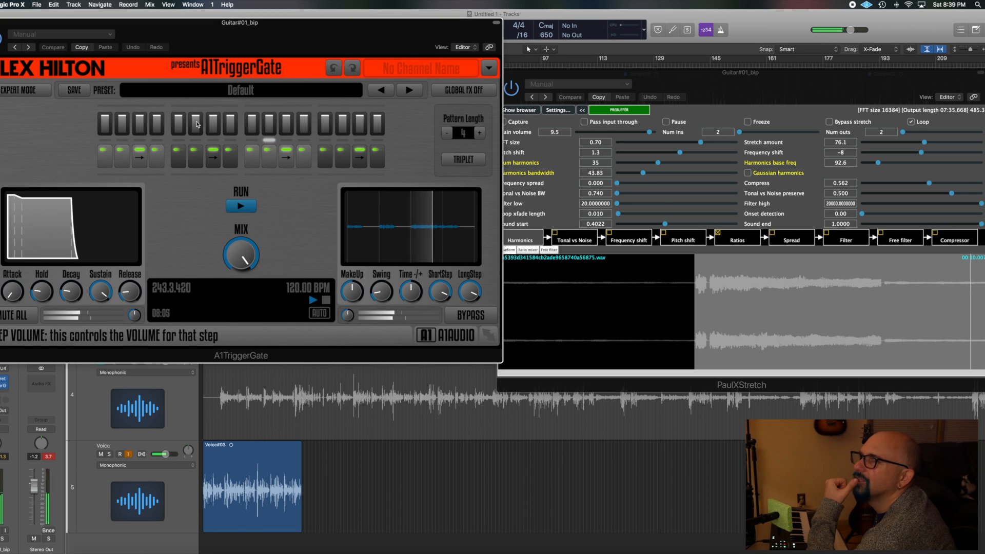
# - Load A1TriggerGate's Slight Volume Modulation + Echo preset, set Attack to 43% and Release to 38%, and turn up the Mix
pyautogui.click(381, 90)
pyautogui.click(376, 91)
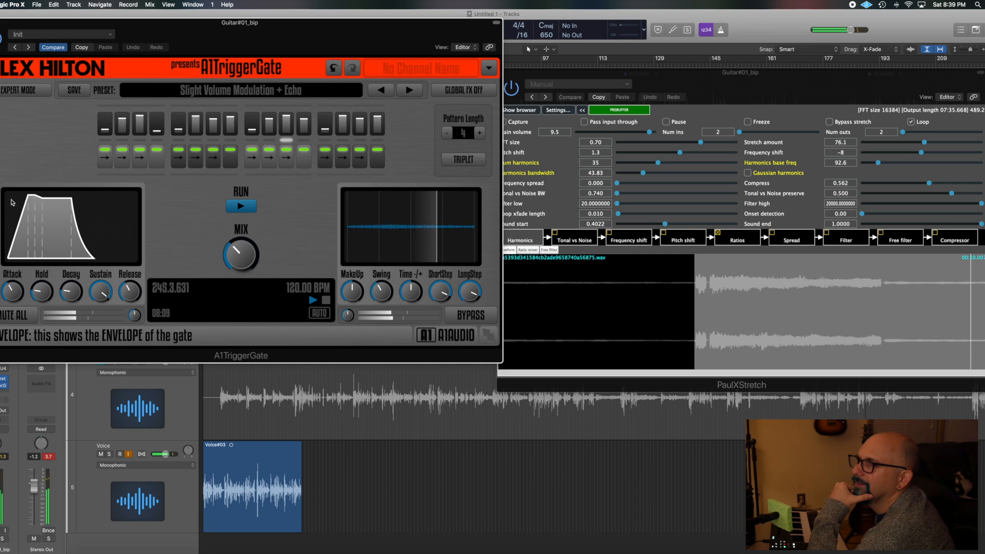
pyautogui.moveTo(12, 291); pyautogui.dragTo(12, 272)
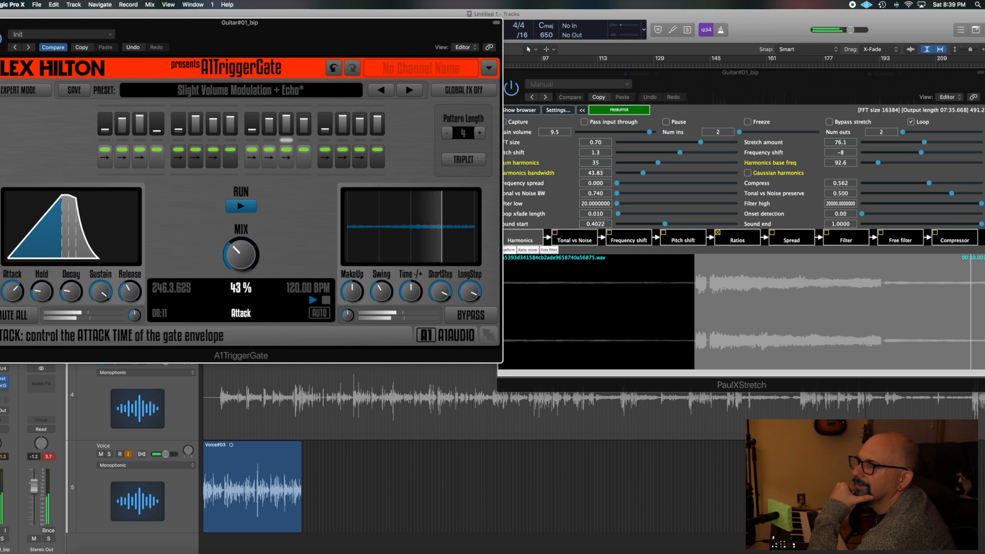
pyautogui.moveTo(130, 291); pyautogui.dragTo(130, 276)
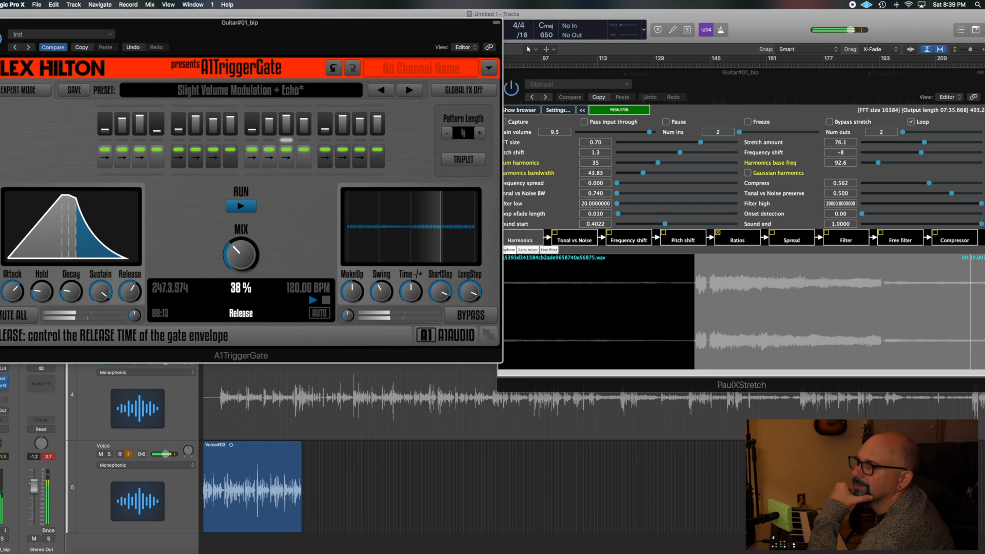
pyautogui.moveTo(241, 255); pyautogui.dragTo(240, 237)
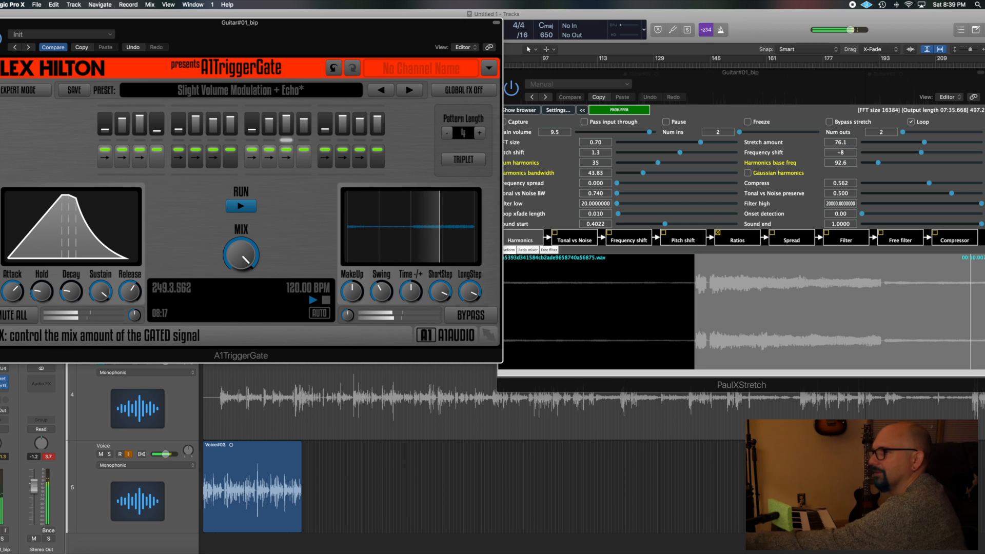
# - Turn off input monitoring on the lower Voice track, and compare the sound by stopping and restarting A1TriggerGate's Run state
pyautogui.moveTo(185, 32); pyautogui.dragTo(588, 160)
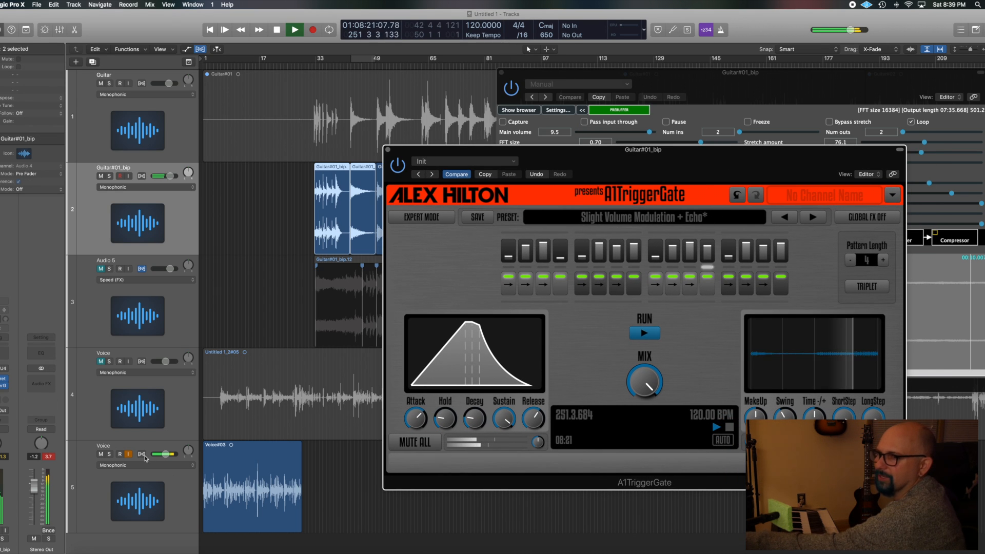
pyautogui.click(128, 455)
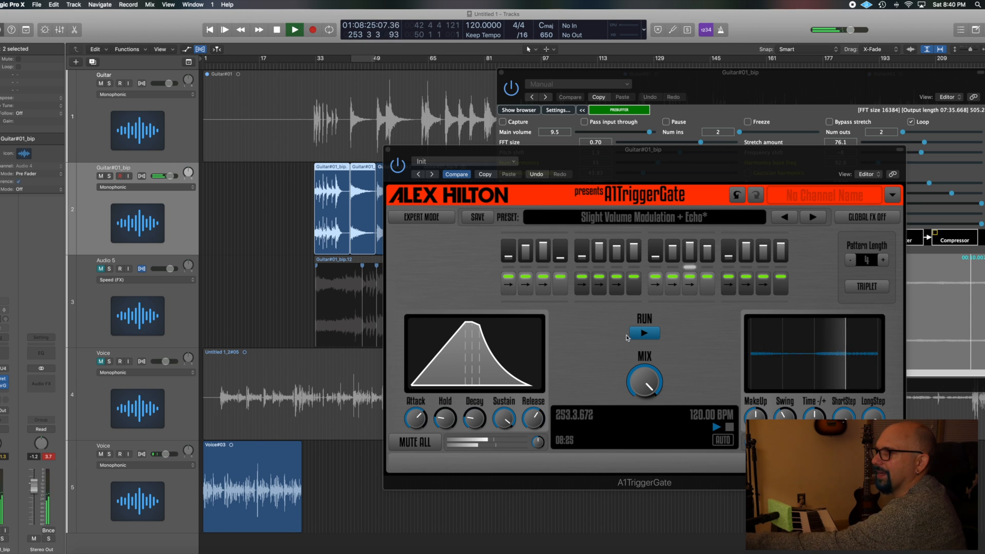
pyautogui.click(642, 333)
pyautogui.click(642, 334)
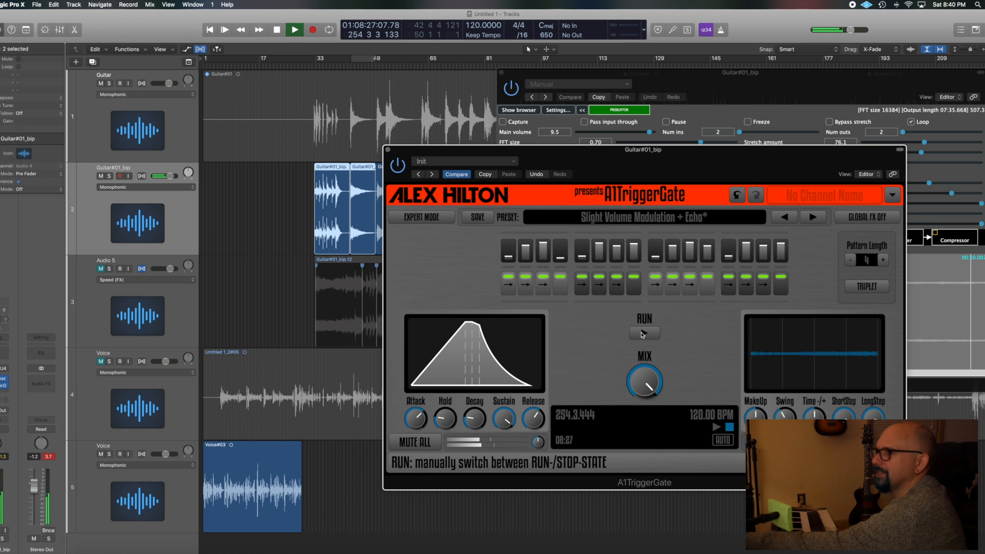
pyautogui.click(643, 334)
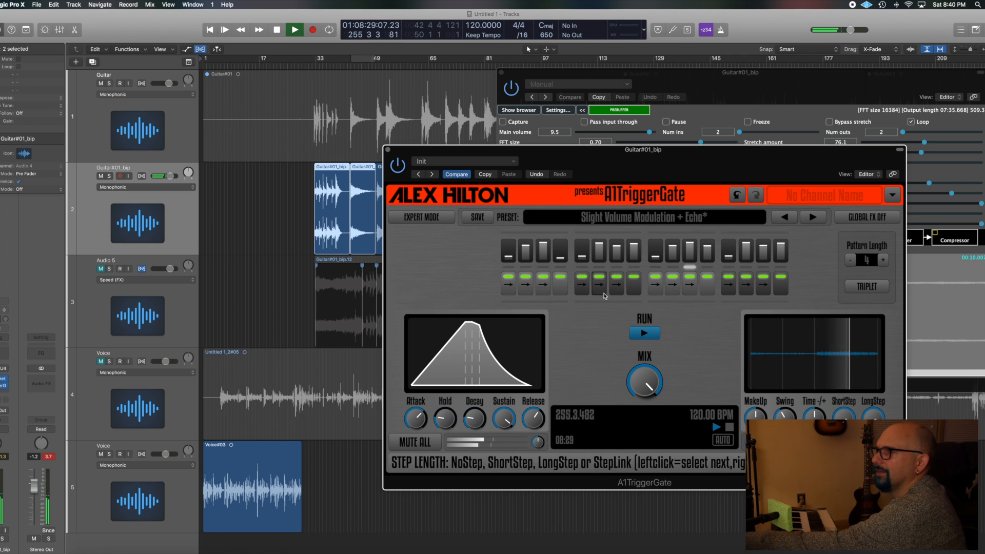
pyautogui.moveTo(627, 170); pyautogui.dragTo(205, 154)
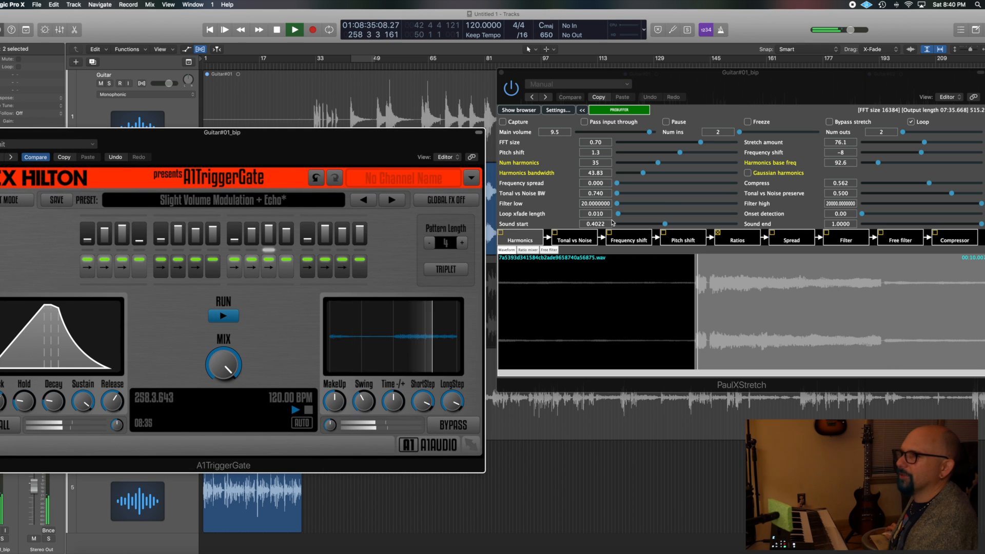
# - Enable PaulXStretch's Harmonics module with Gaussian harmonics, setting Harmonics bandwidth to 112.76 and Main volume to 12.0
pyautogui.click(501, 233)
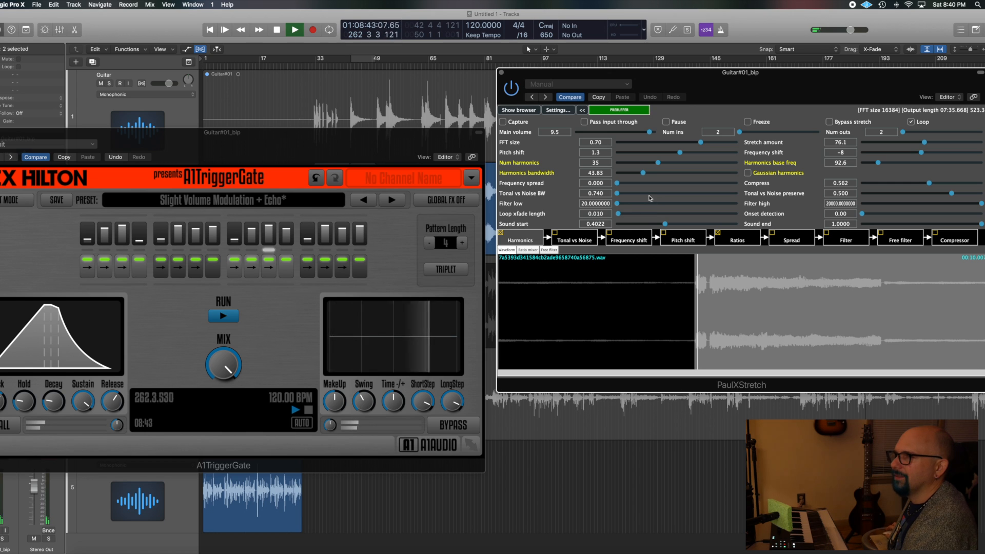
pyautogui.moveTo(649, 132); pyautogui.dragTo(663, 133)
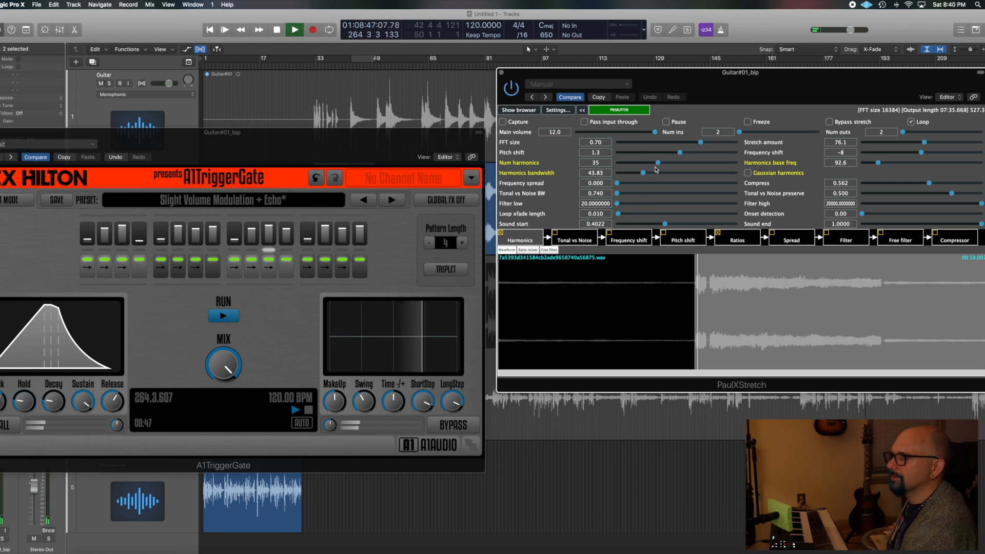
pyautogui.moveTo(656, 173); pyautogui.dragTo(684, 175)
pyautogui.click(748, 174)
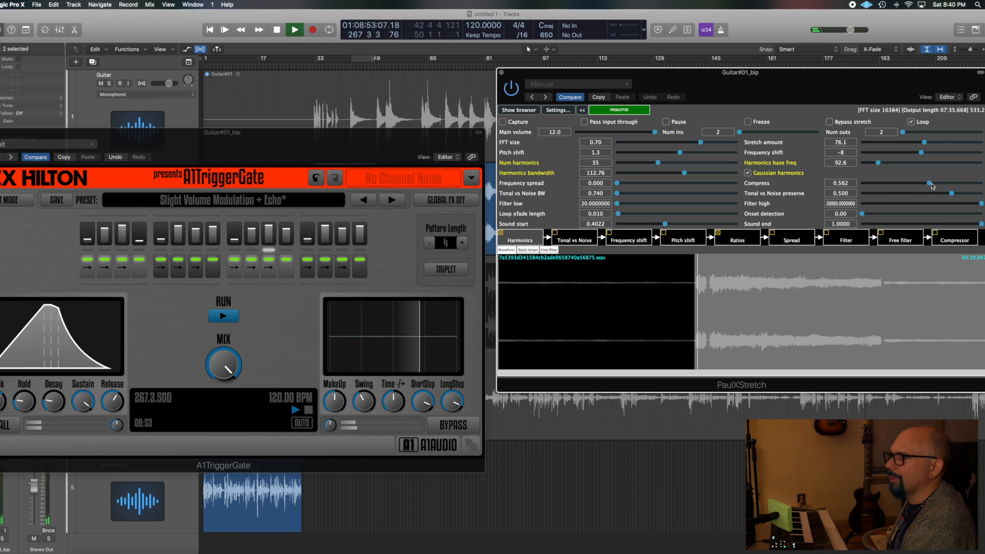
# - Set PaulXStretch's Compress to 1.000 and raise Filter low to about 32.6
pyautogui.moveTo(930, 184); pyautogui.dragTo(955, 184)
pyautogui.scroll(3, 955, 186)
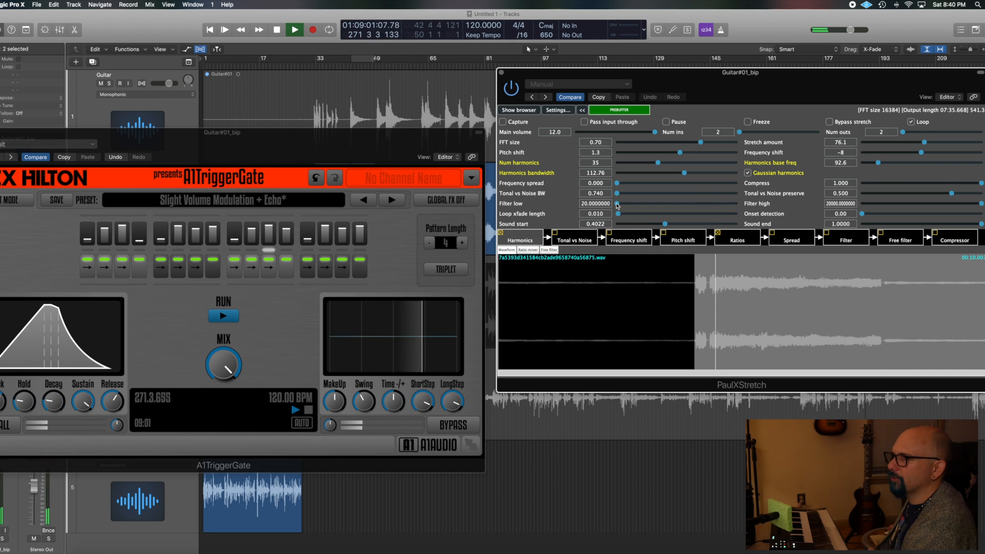
pyautogui.moveTo(616, 203); pyautogui.dragTo(619, 204)
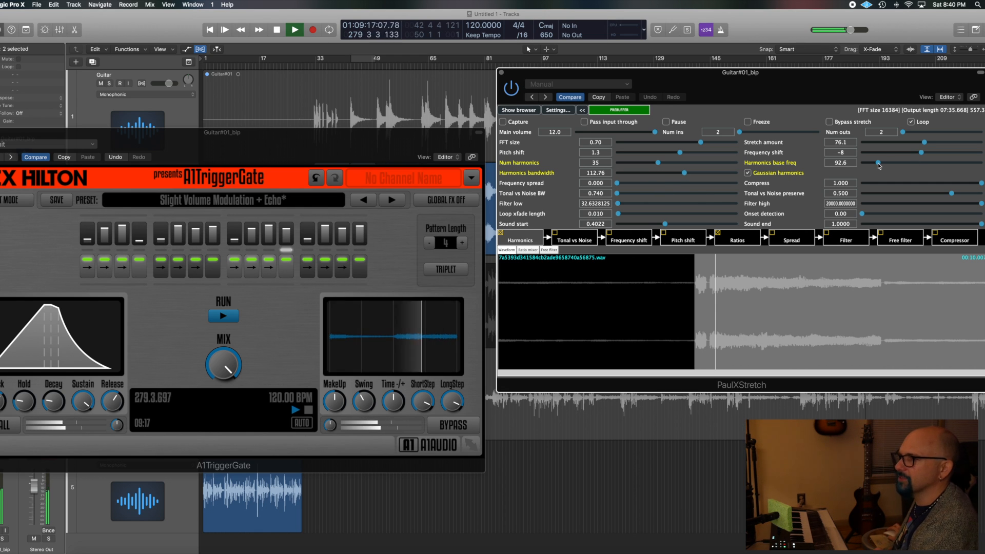
# - Sweep the Harmonics base freq, settling on 238.2, and switch off Gaussian harmonics
pyautogui.moveTo(879, 163); pyautogui.dragTo(908, 163)
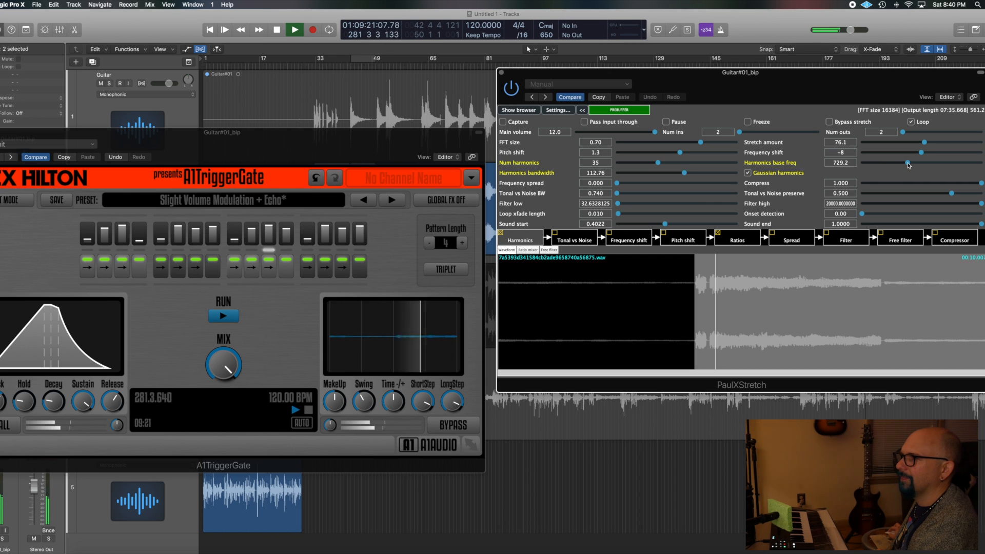
pyautogui.moveTo(909, 164); pyautogui.dragTo(932, 163)
pyautogui.moveTo(889, 166); pyautogui.dragTo(889, 165)
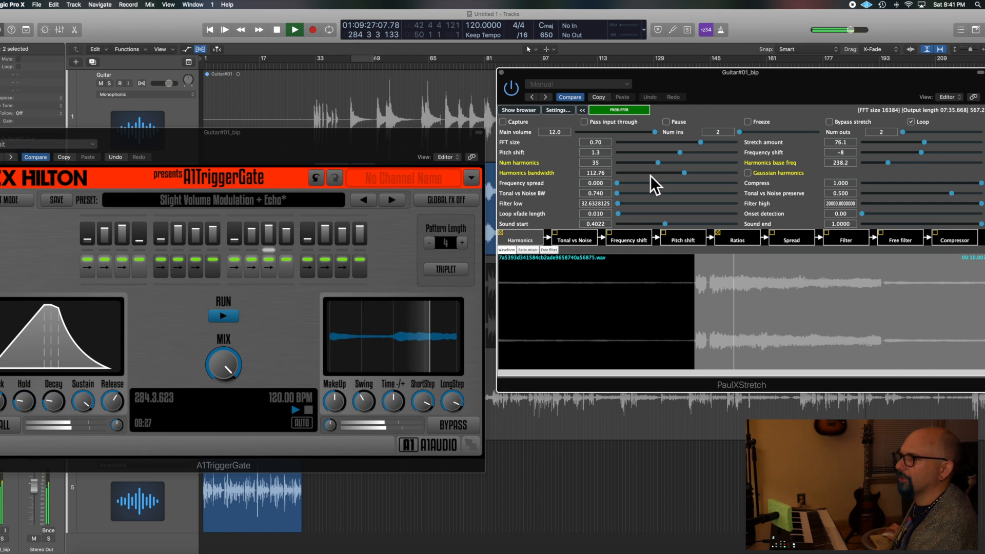
# - Sweep the Harmonics bandwidth and settle on 200.00, with Num harmonics at 1 and Harmonics base freq at 1875.3
pyautogui.moveTo(685, 175); pyautogui.dragTo(645, 177)
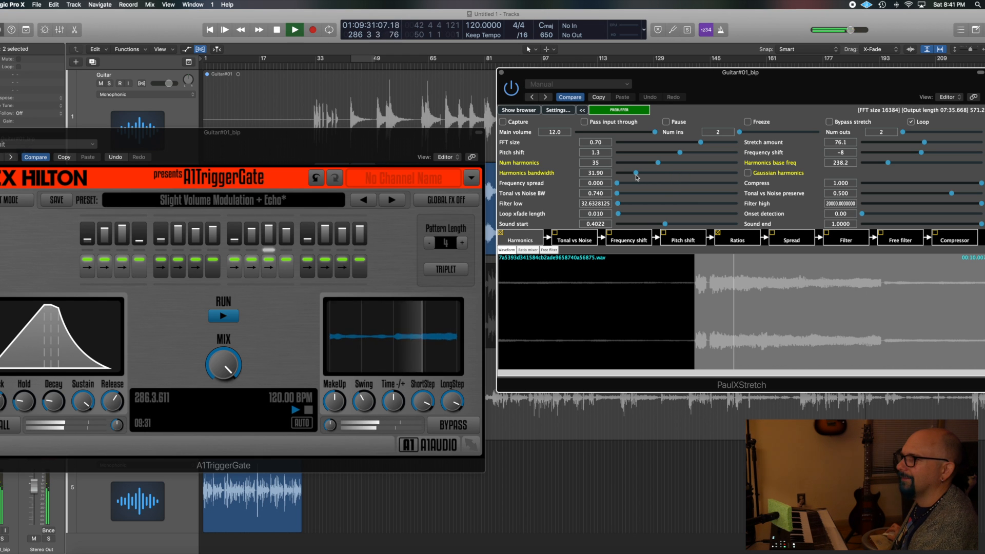
pyautogui.moveTo(636, 177); pyautogui.dragTo(726, 174)
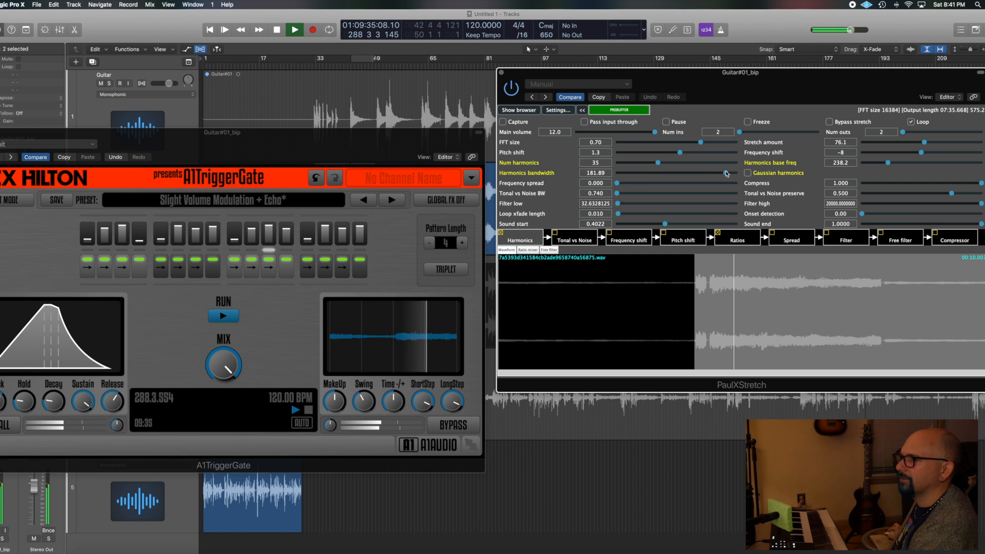
pyautogui.moveTo(713, 174); pyautogui.dragTo(628, 174)
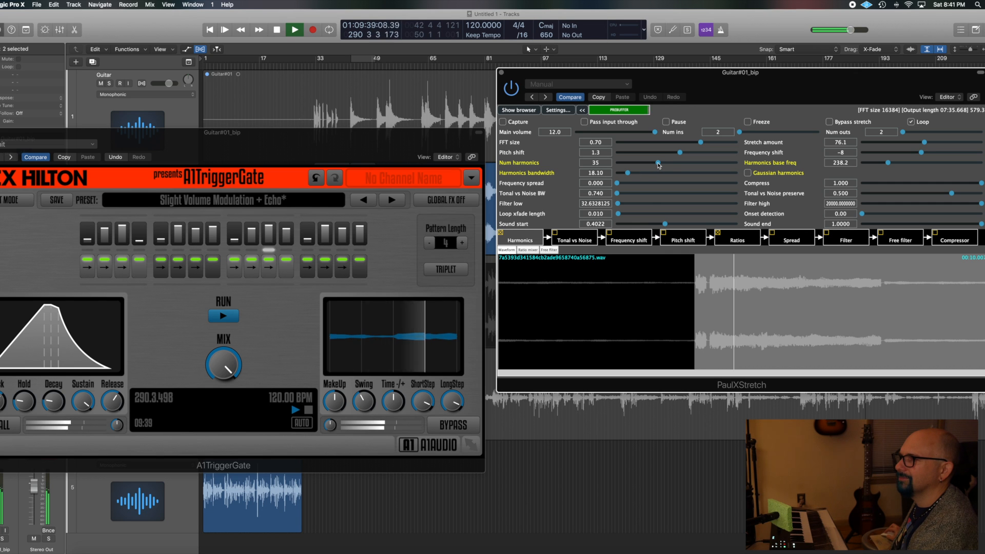
pyautogui.moveTo(647, 165); pyautogui.dragTo(739, 174)
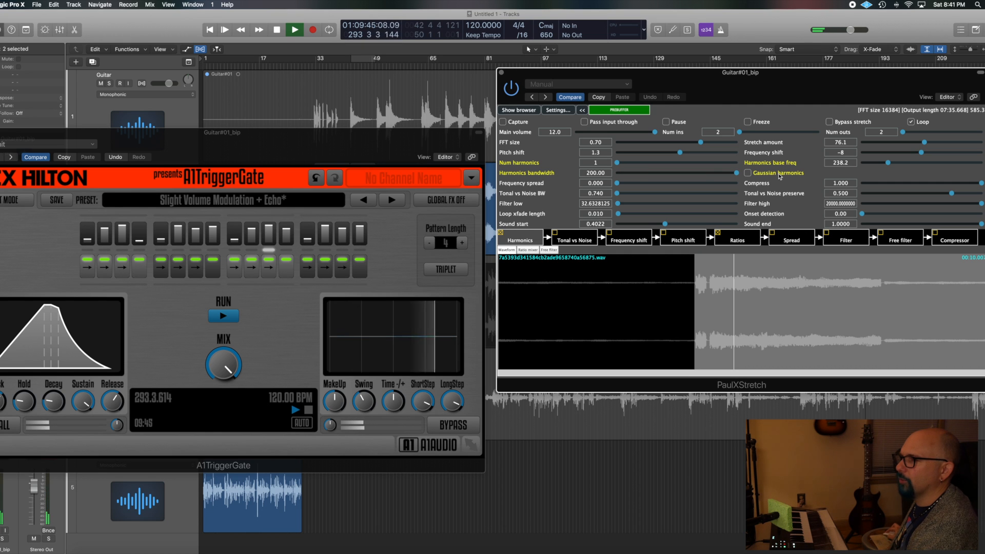
pyautogui.moveTo(887, 164); pyautogui.dragTo(936, 164)
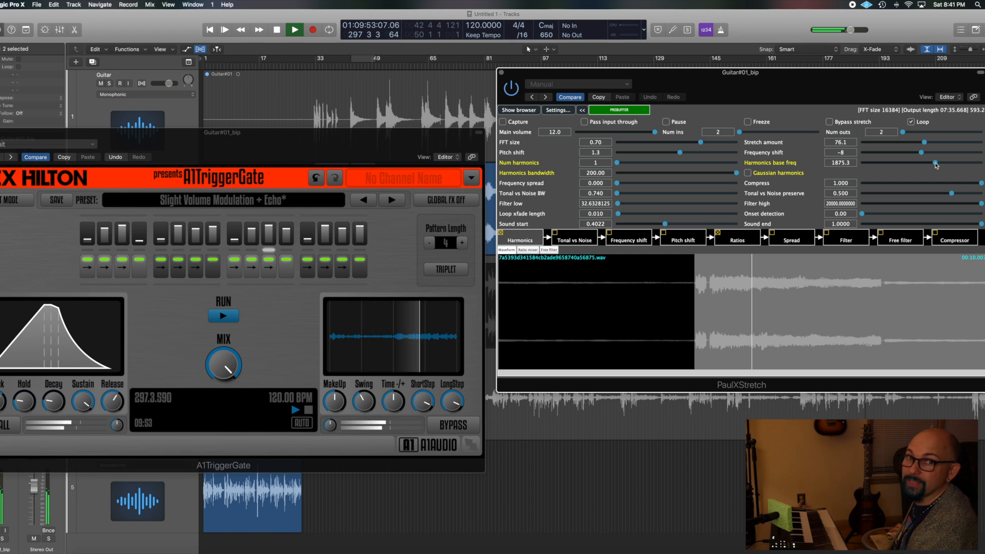